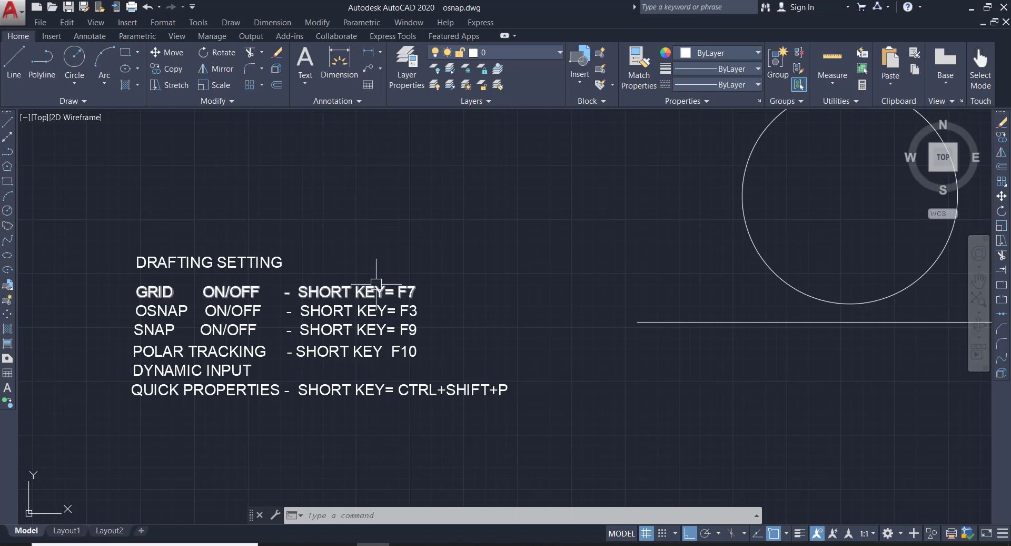
Toggle the drawing grid off and on three times, ending with the grid on
scroll(278, 408, down, 3)
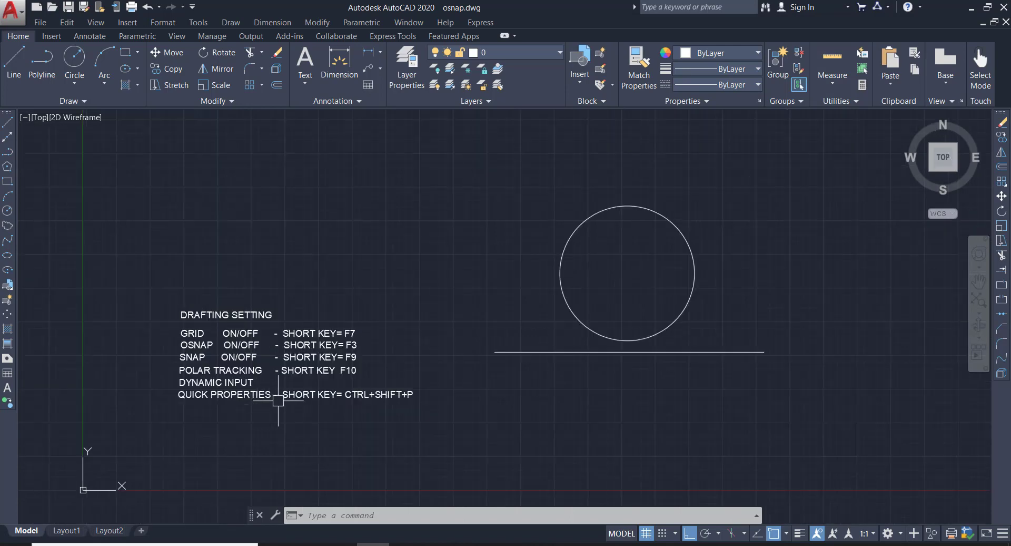
scroll(400, 345, up, 3)
middle_drag(442, 361, 412, 367)
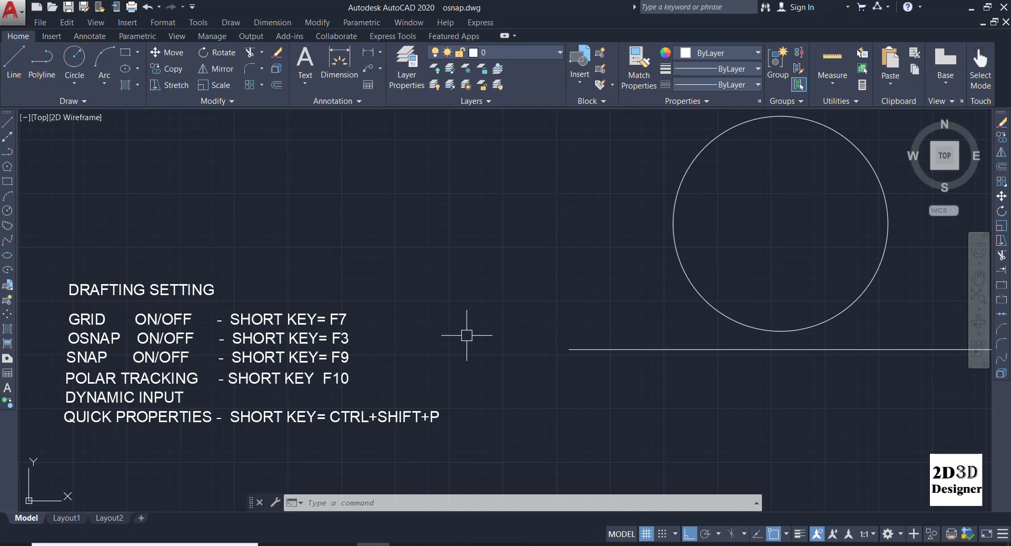
key(F7)
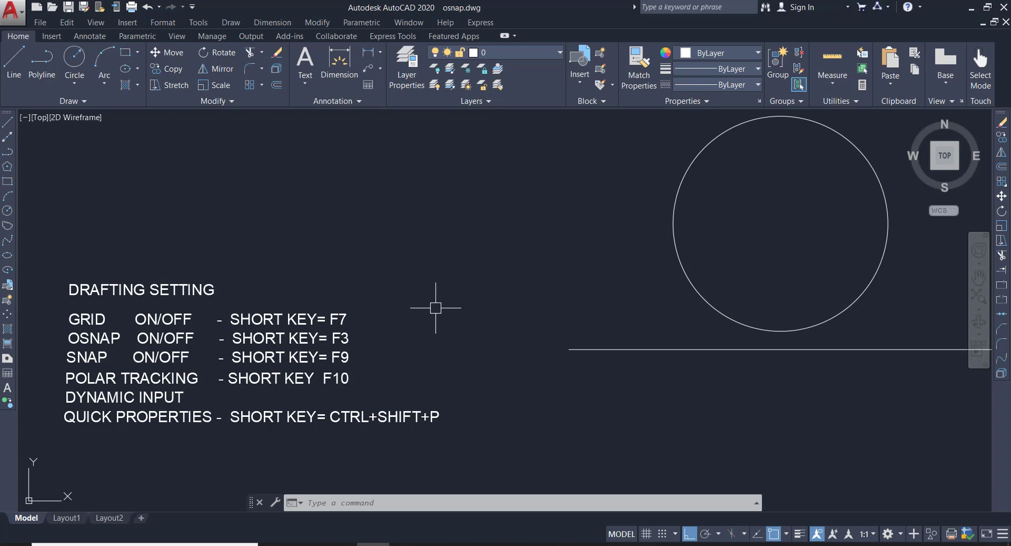
key(F7)
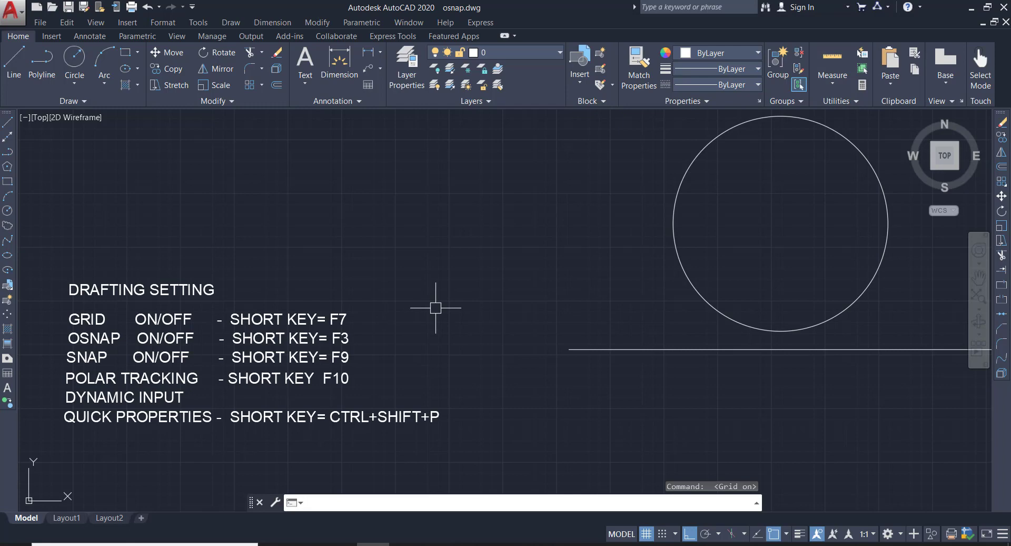
key(F7)
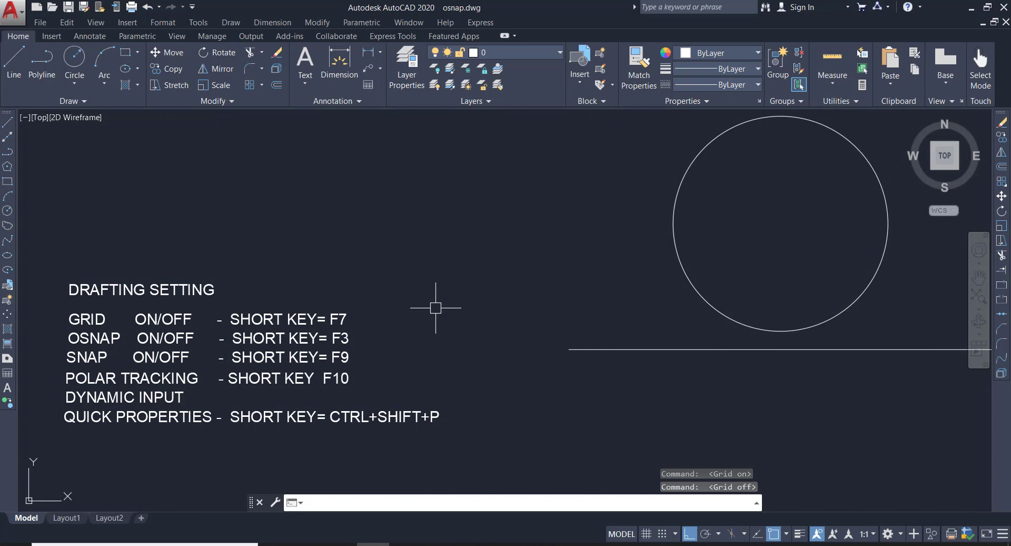
key(F7)
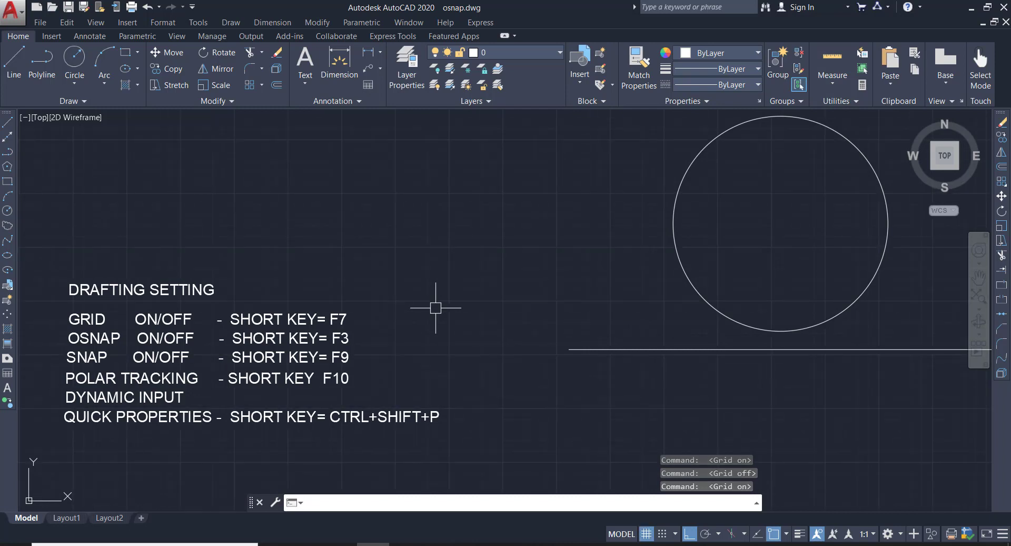
key(F7)
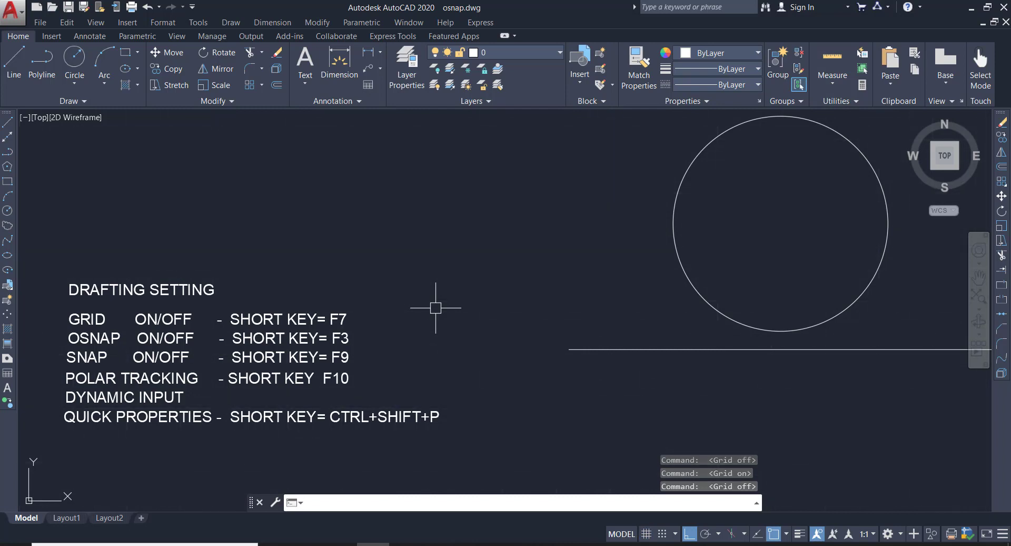
key(F7)
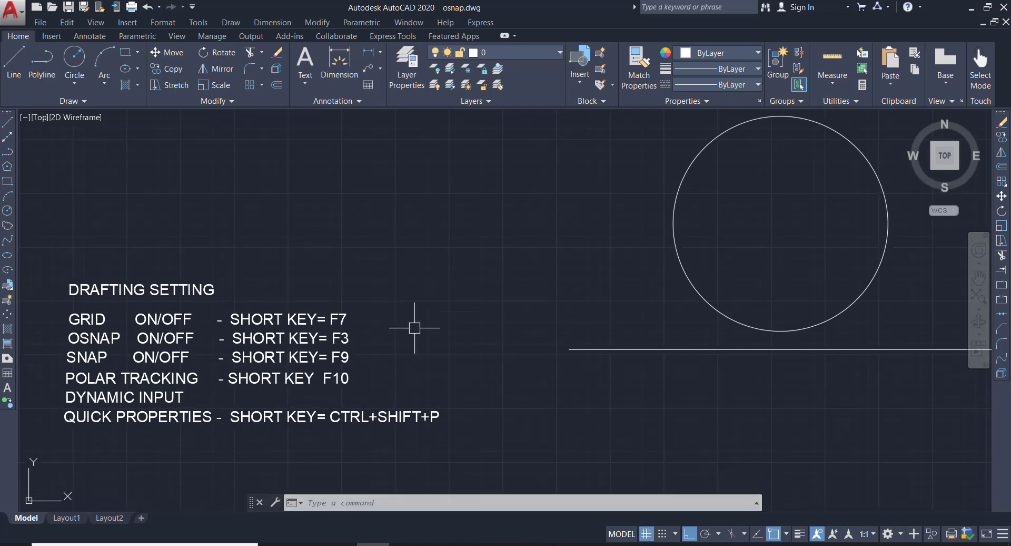
Disable the Endpoint, Midpoint and Center object snap modes in the drafting settings
text(DS)
key(Return)
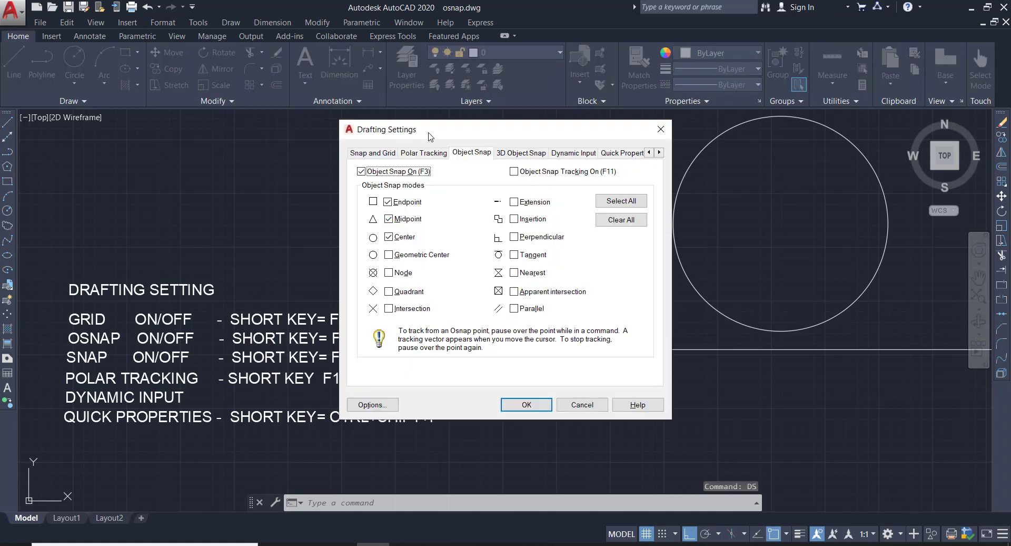
drag(428, 136, 404, 140)
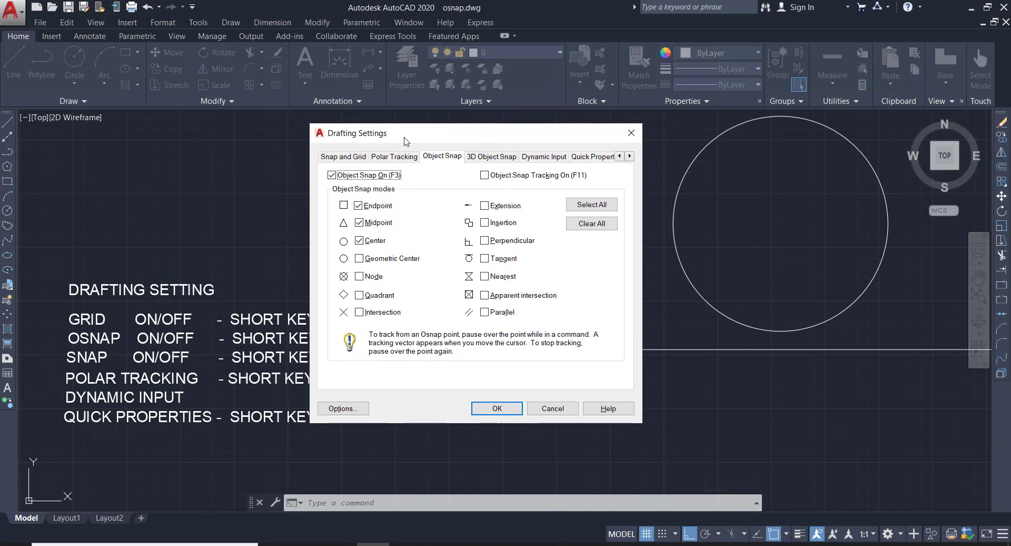
click(362, 241)
click(370, 223)
click(360, 206)
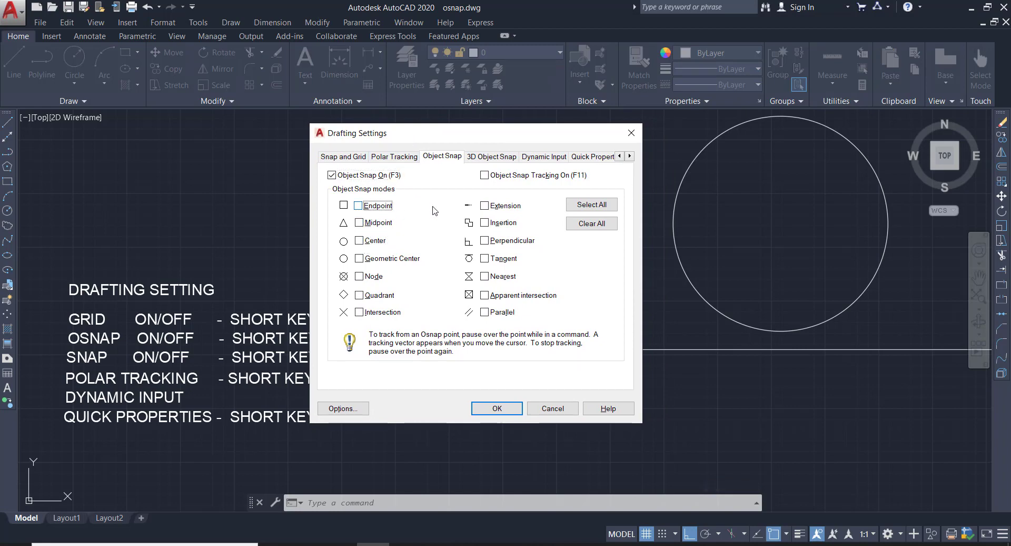
click(489, 407)
Draw a horizontal line about 14 units long below the existing horizontal line under the circle
middle_drag(616, 393, 505, 393)
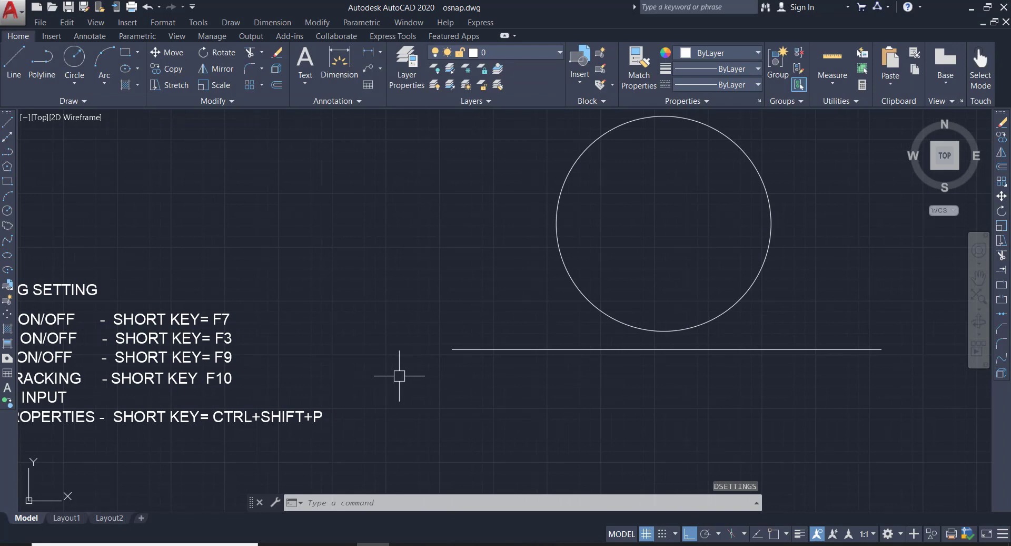
text(l)
key(Return)
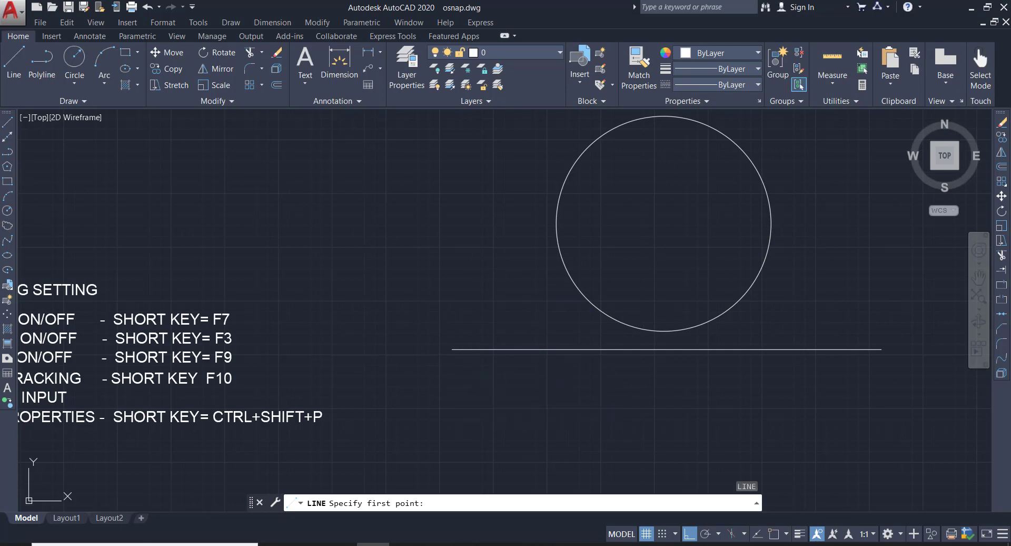
click(470, 399)
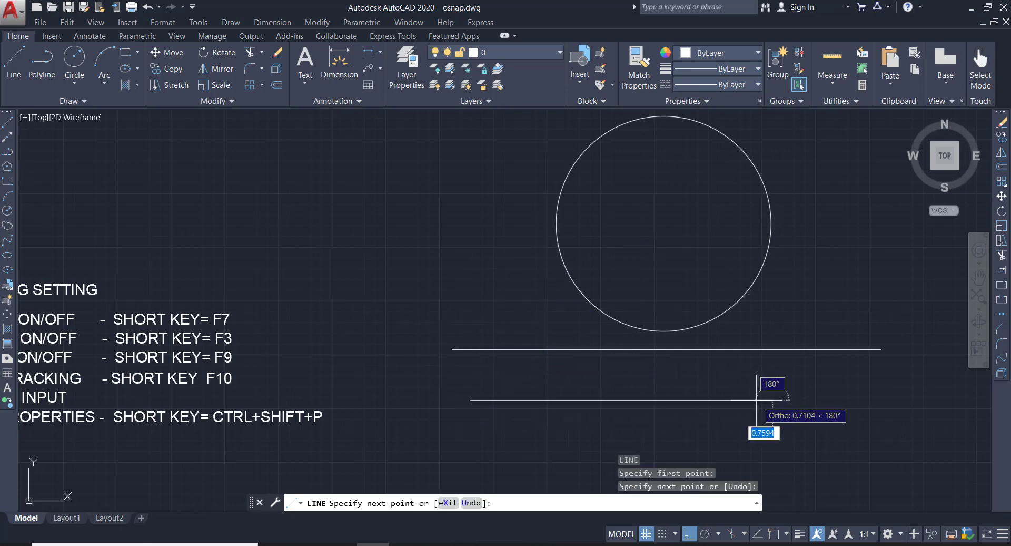
key(Return)
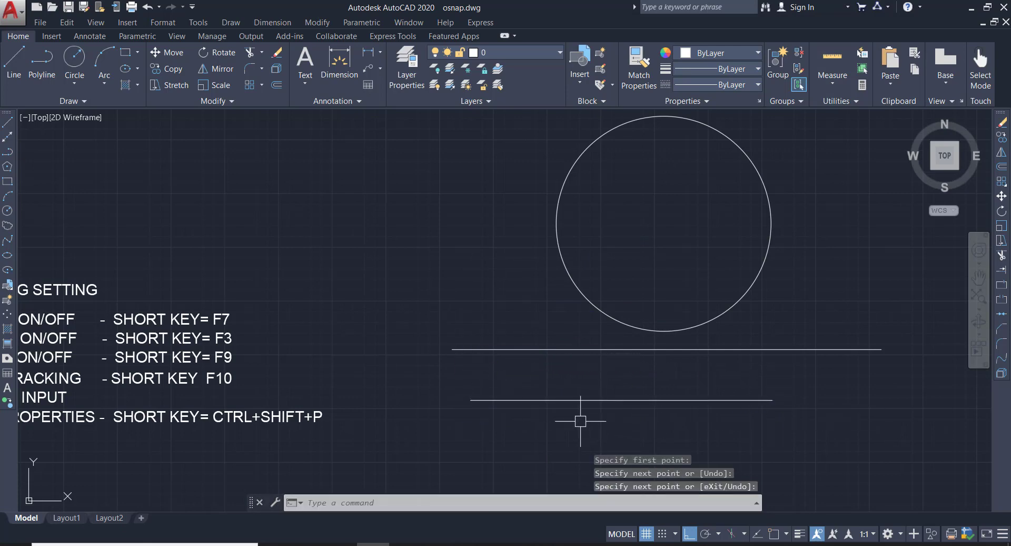
Enable only the Endpoint object snap mode in the drafting settings
text(DS)
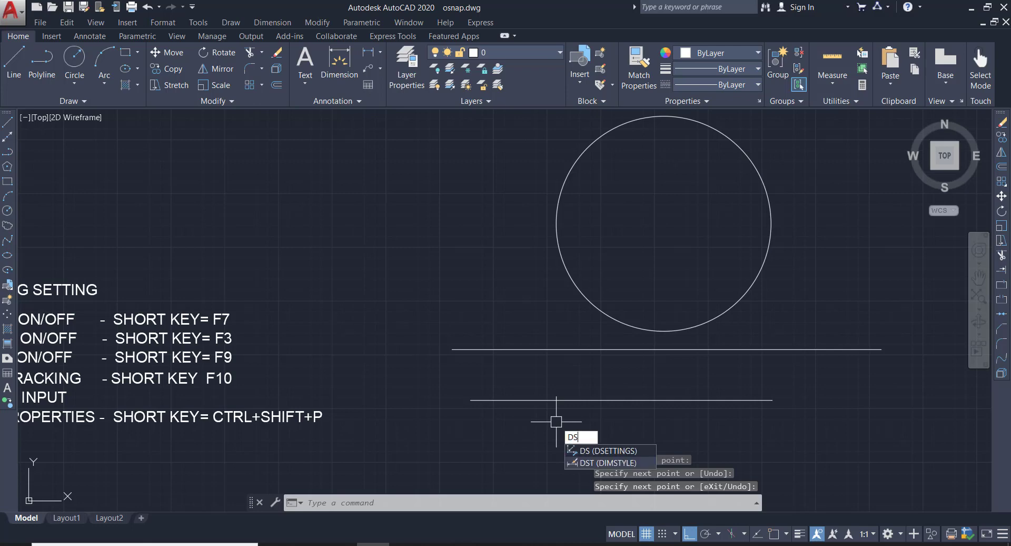
key(Return)
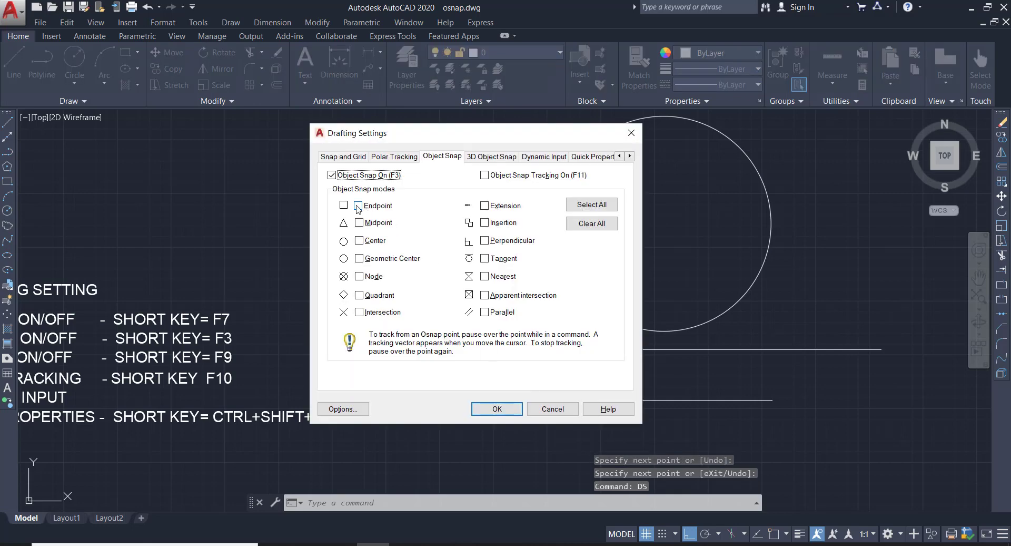
click(359, 206)
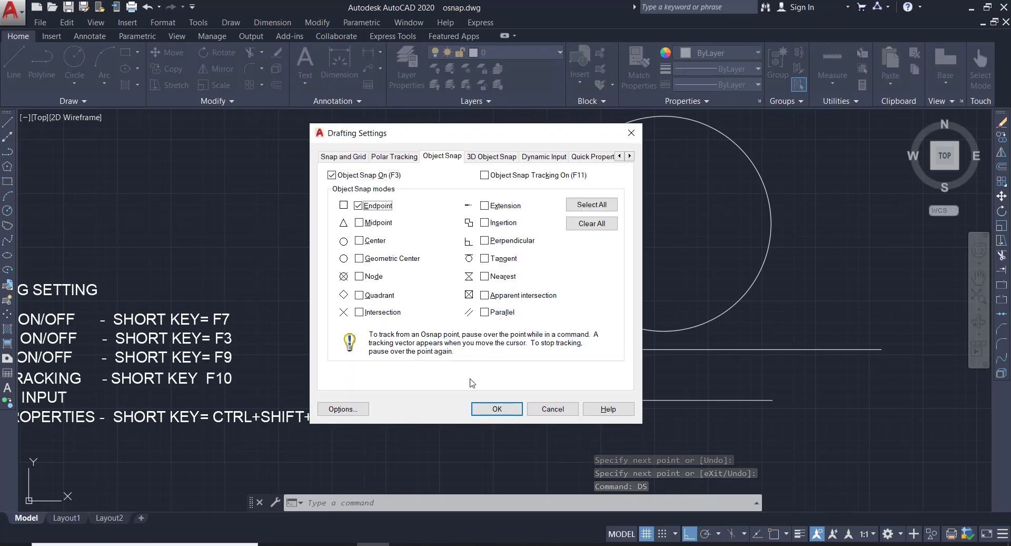
click(491, 415)
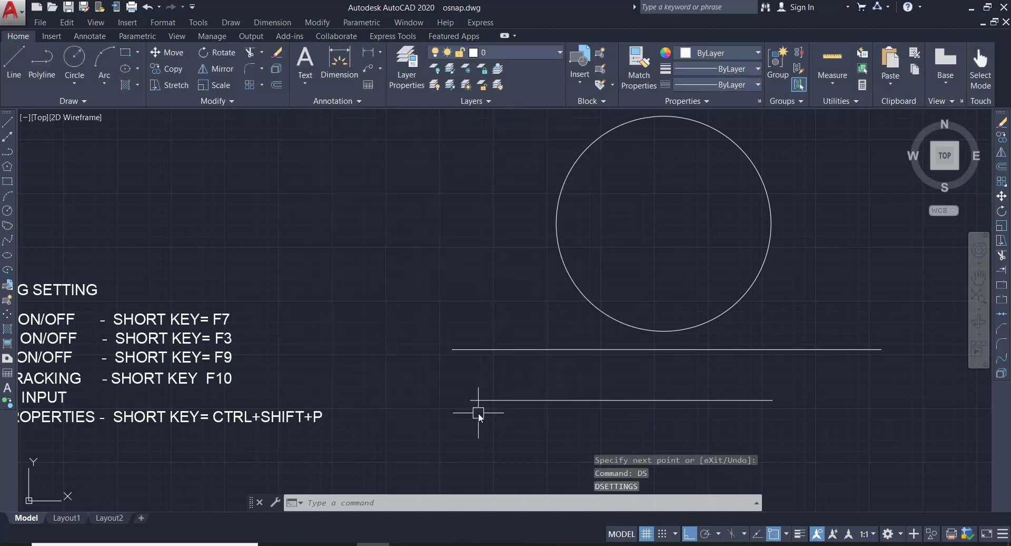
Draw a vertical line downward from the left endpoint of the upper horizontal line to just below the lower line's level
text(l)
key(Return)
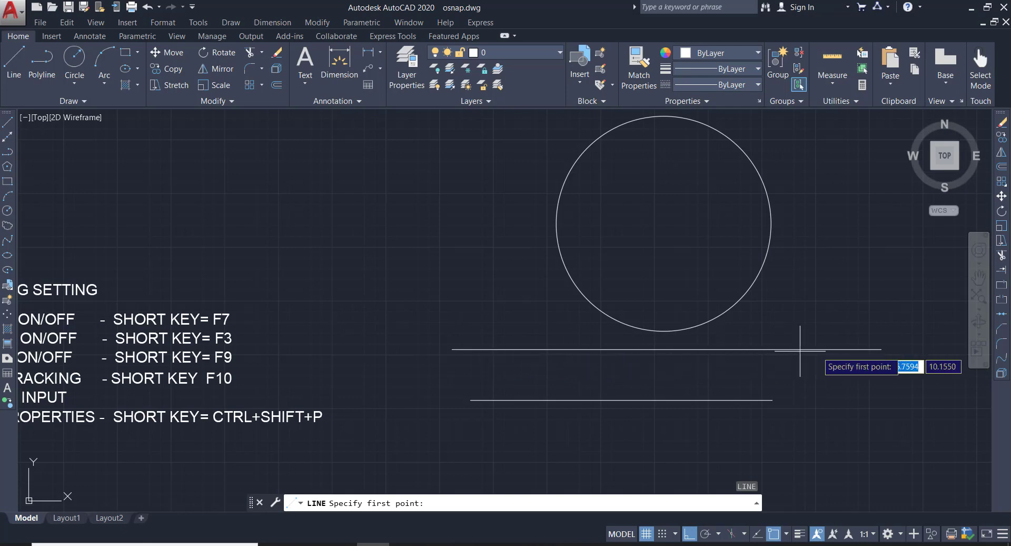
click(452, 349)
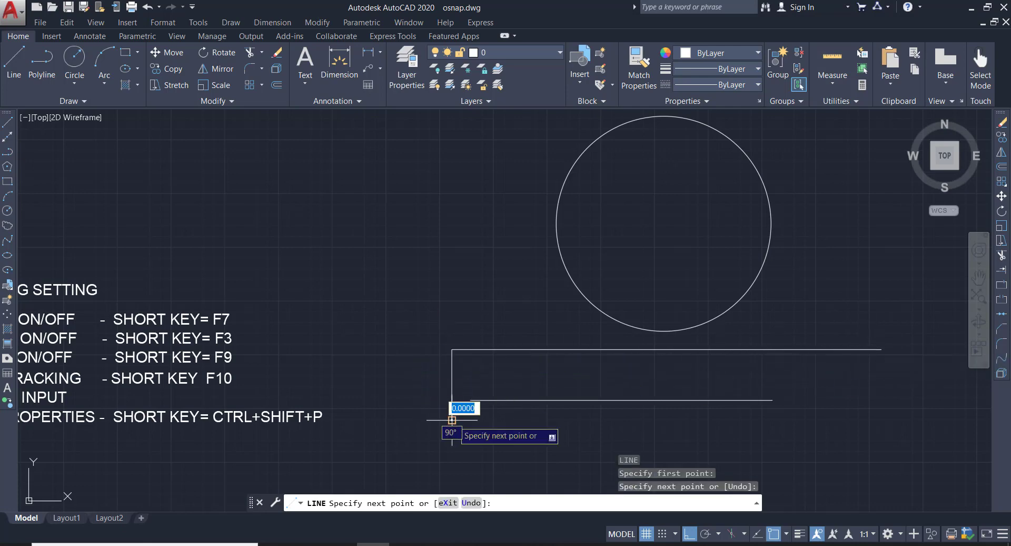
key(Return)
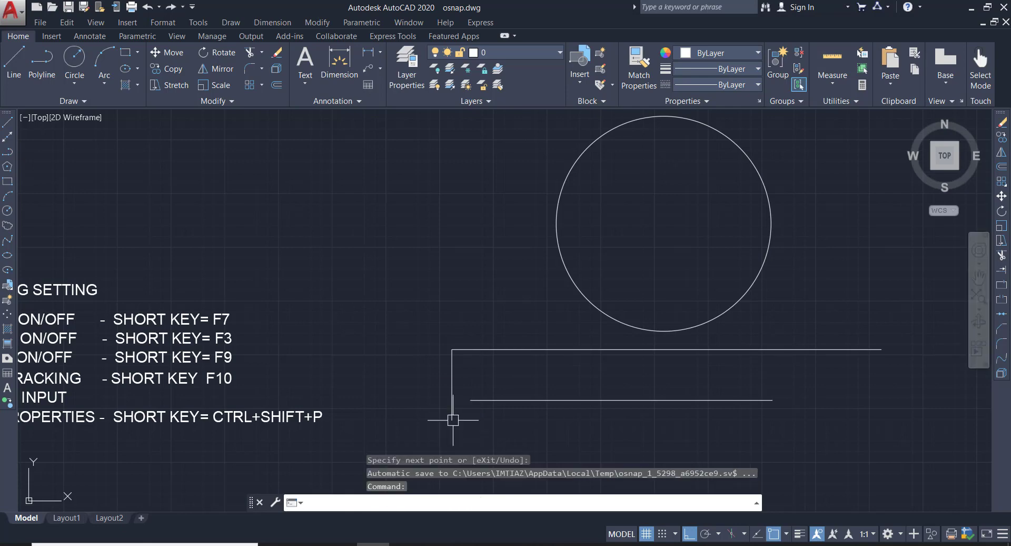
Enable the Midpoint, Center, Geometric Center, Extension, Perpendicular and Nearest object snap modes in the drafting settings
text(DS)
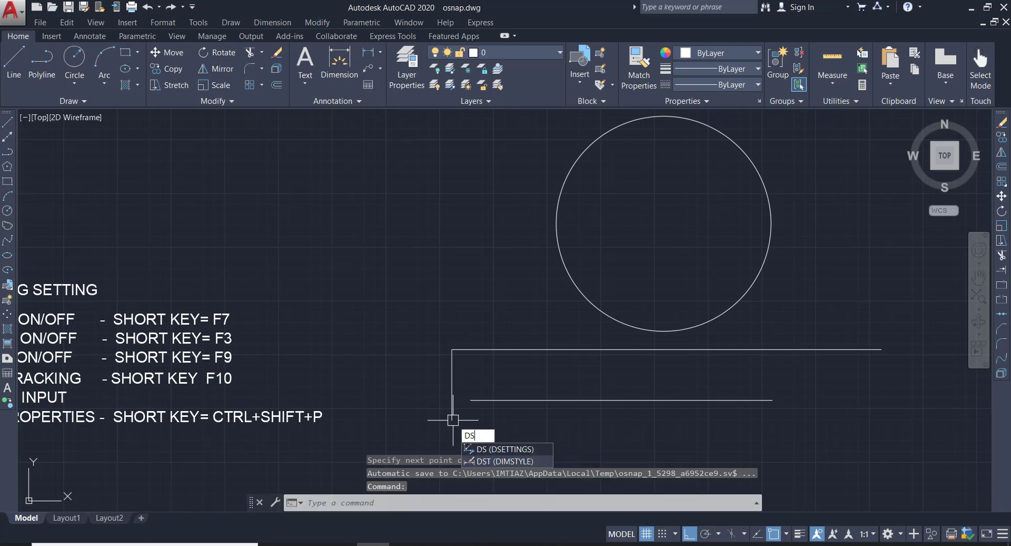
key(Return)
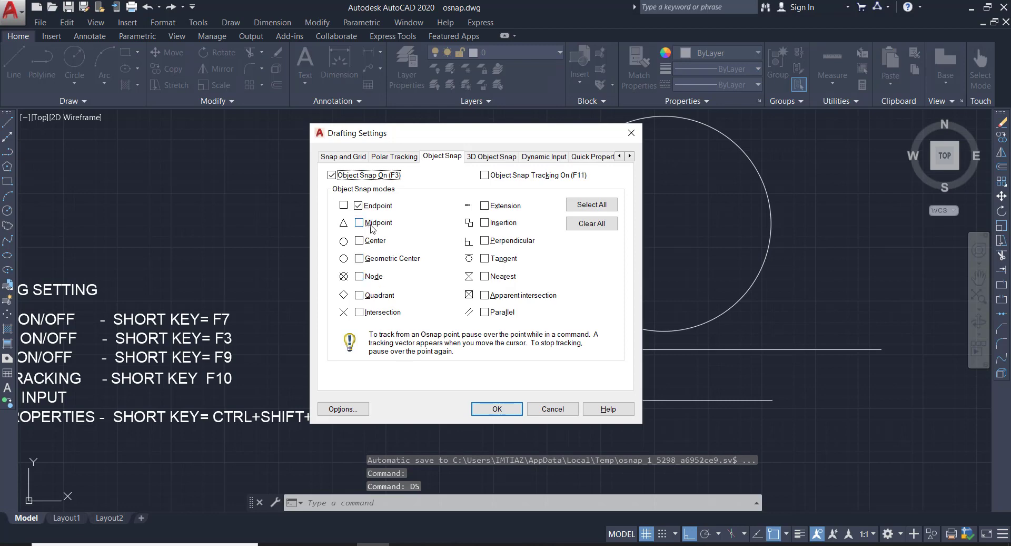
click(369, 224)
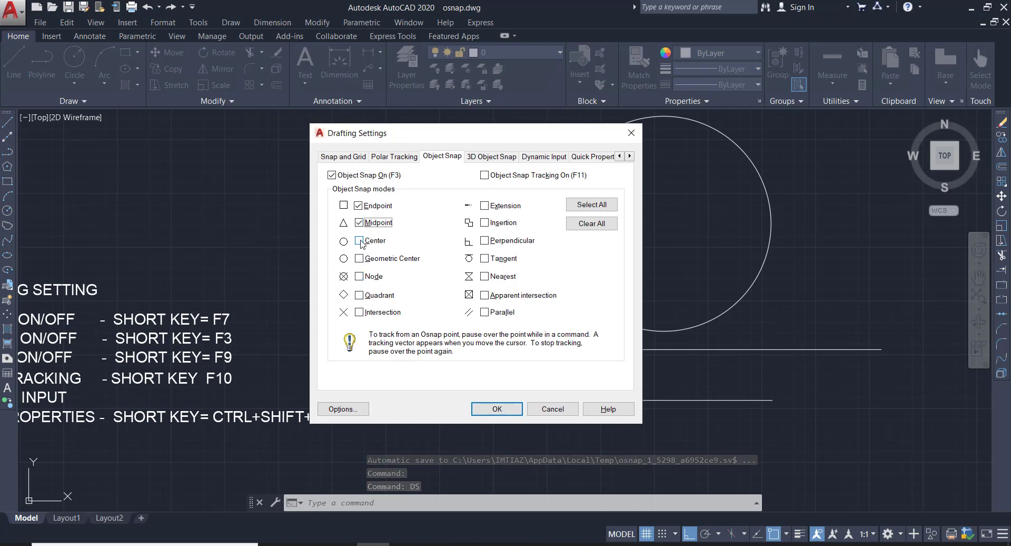
click(361, 241)
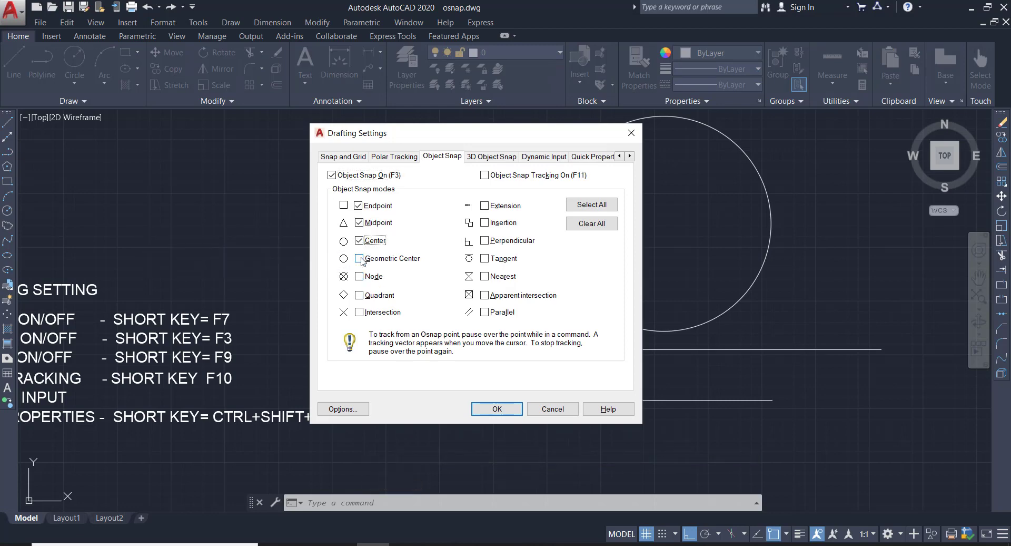
click(359, 258)
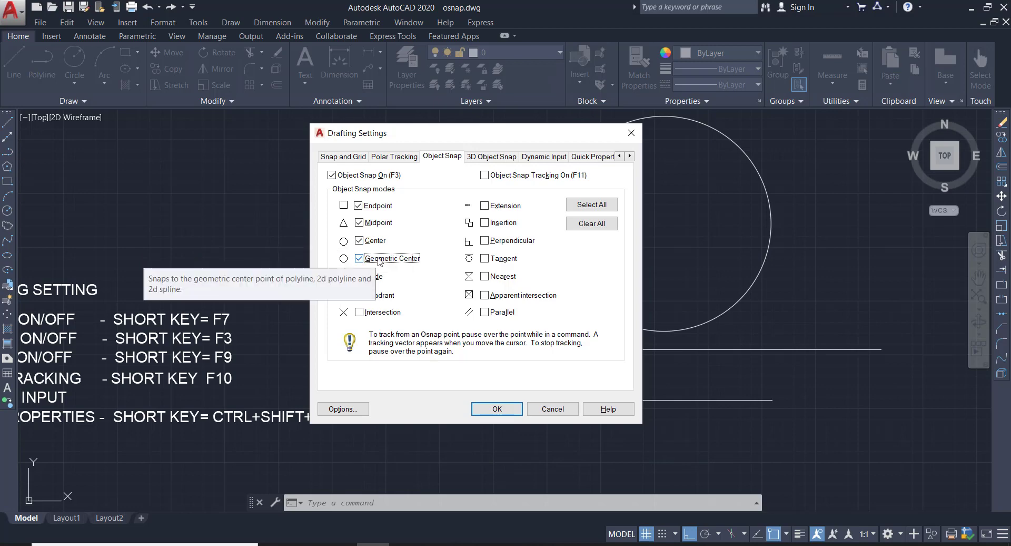
click(492, 207)
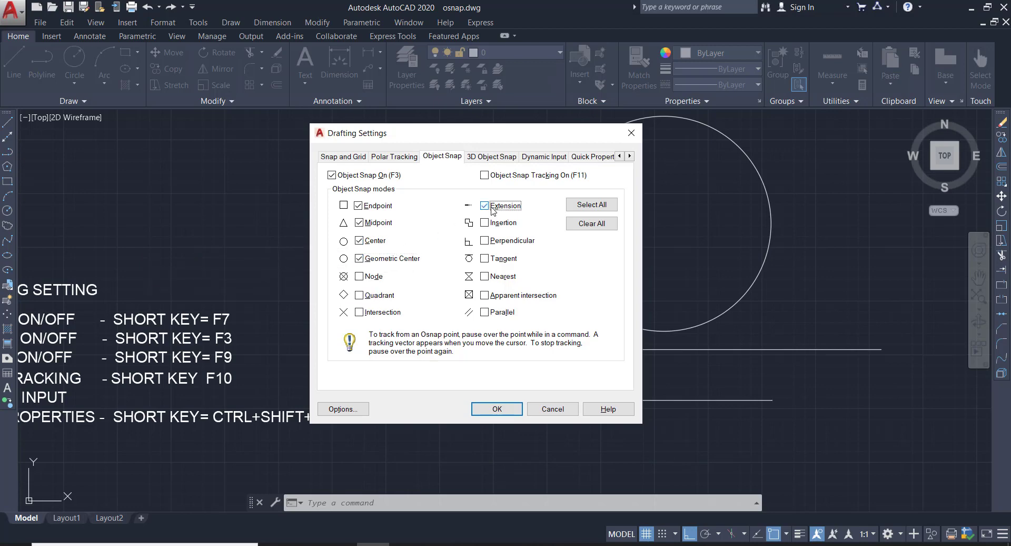
click(486, 242)
click(484, 278)
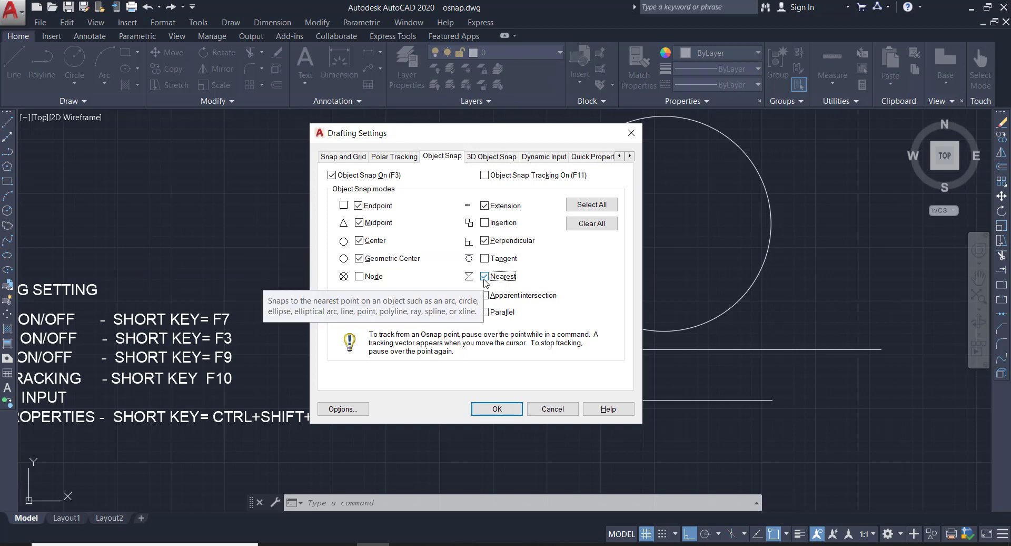
click(489, 413)
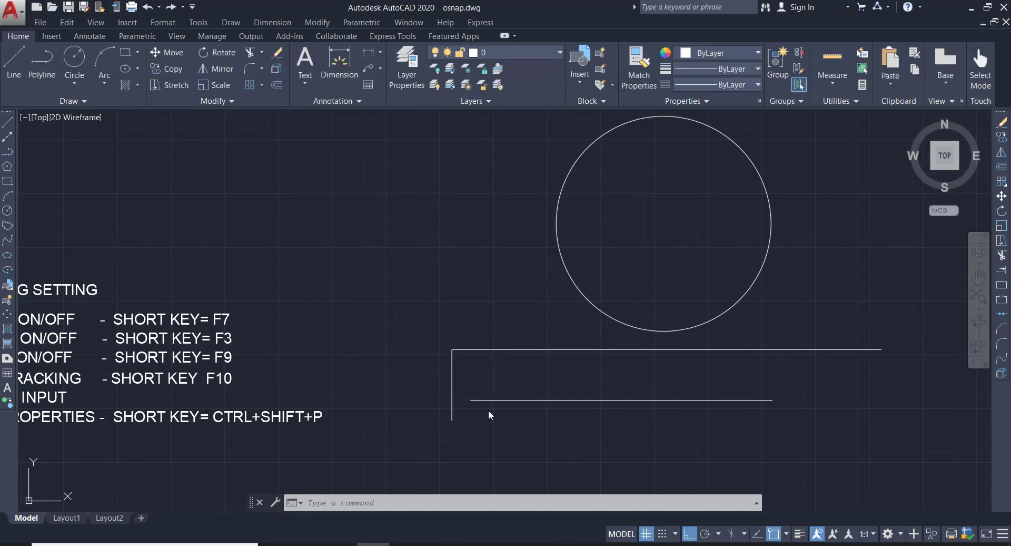
Draw two connected lines from the lower line's left endpoint to the upper line's midpoint and down to the lower line's right endpoint
text(l)
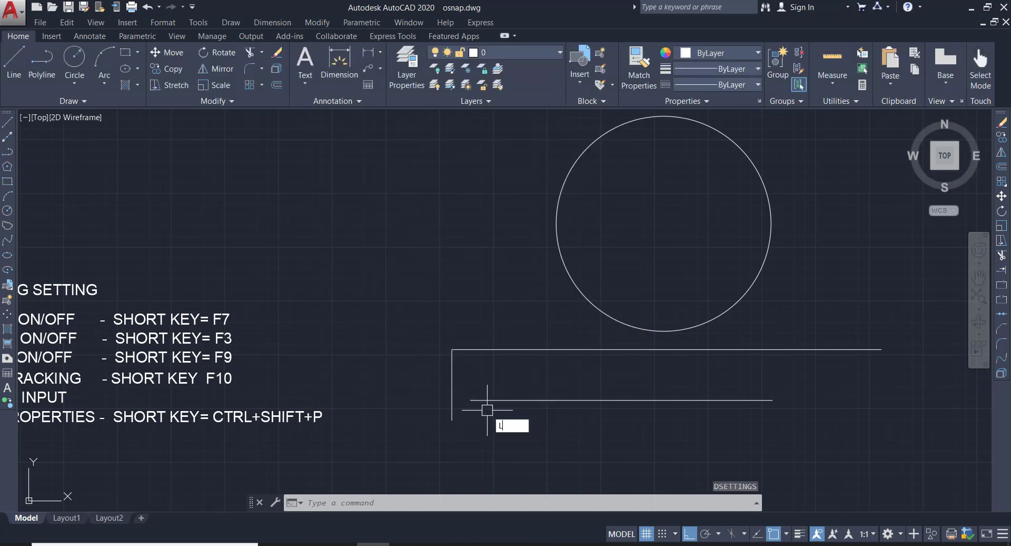
key(Return)
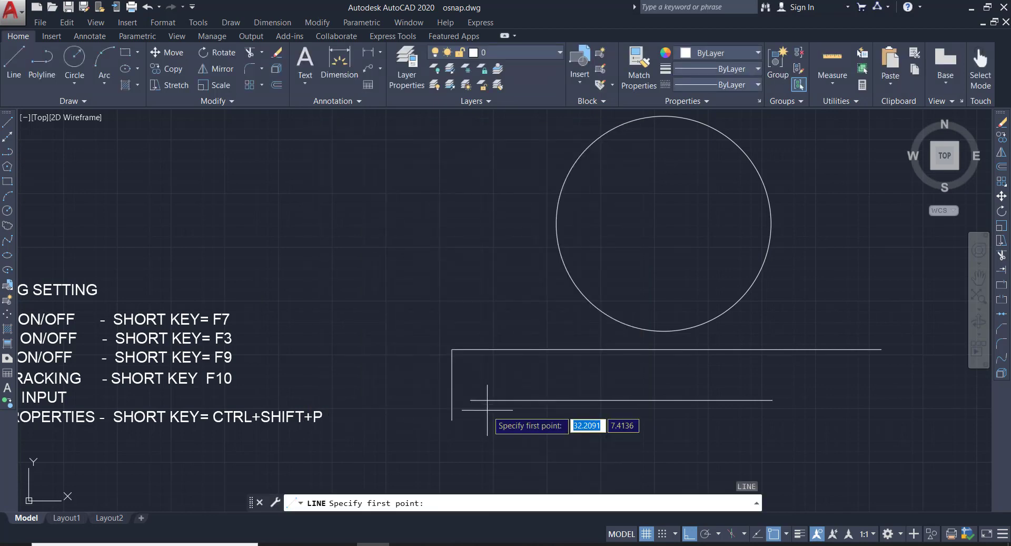
click(471, 400)
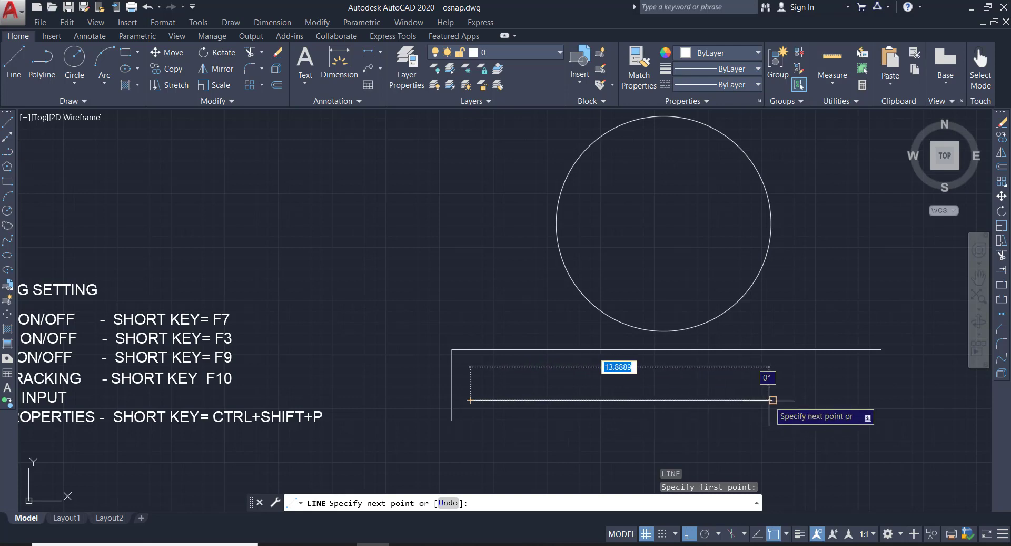
click(667, 348)
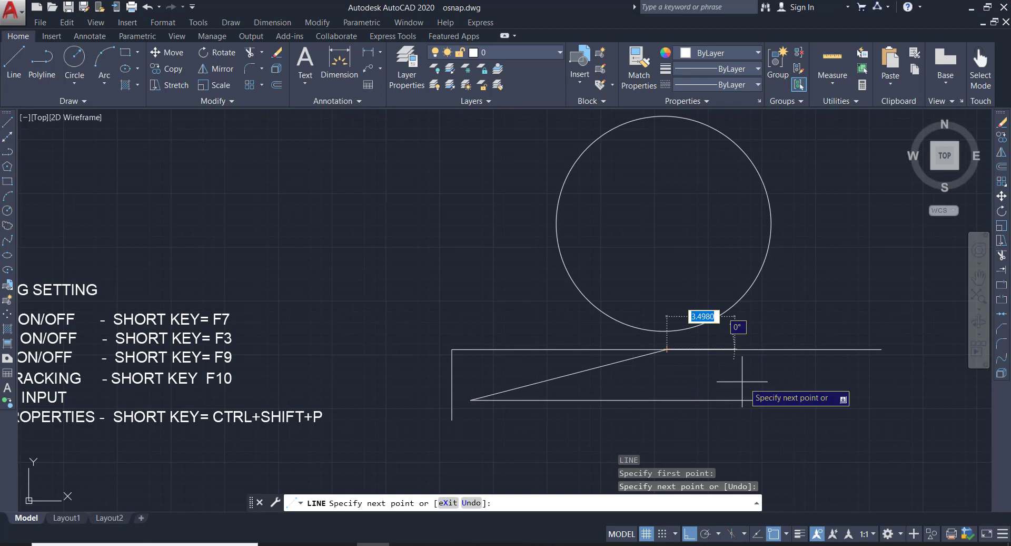
click(769, 399)
key(Return)
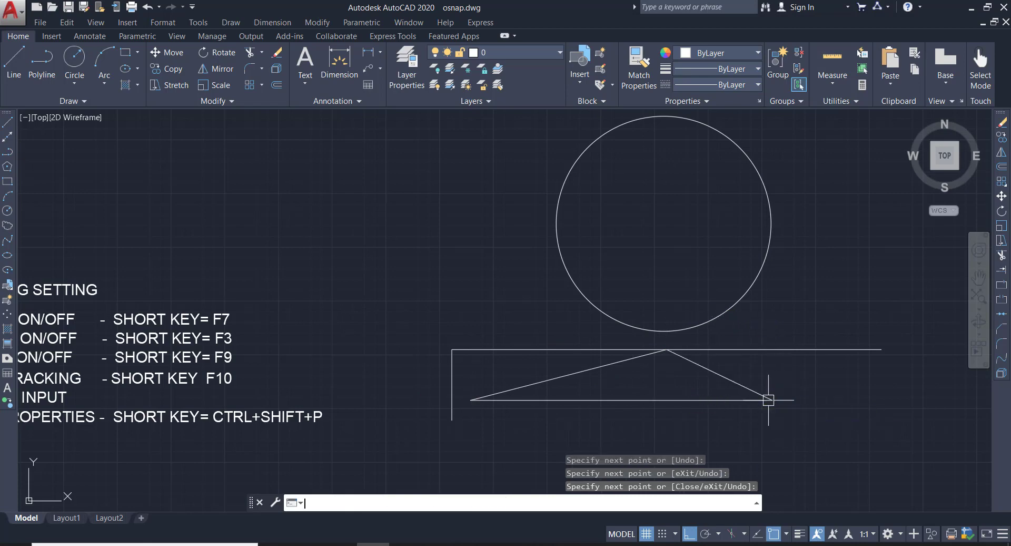
Turn on Snap mode in the drafting settings, keeping the 0.5000 rectangular grid snap
middle_drag(366, 404, 485, 407)
text(DS)
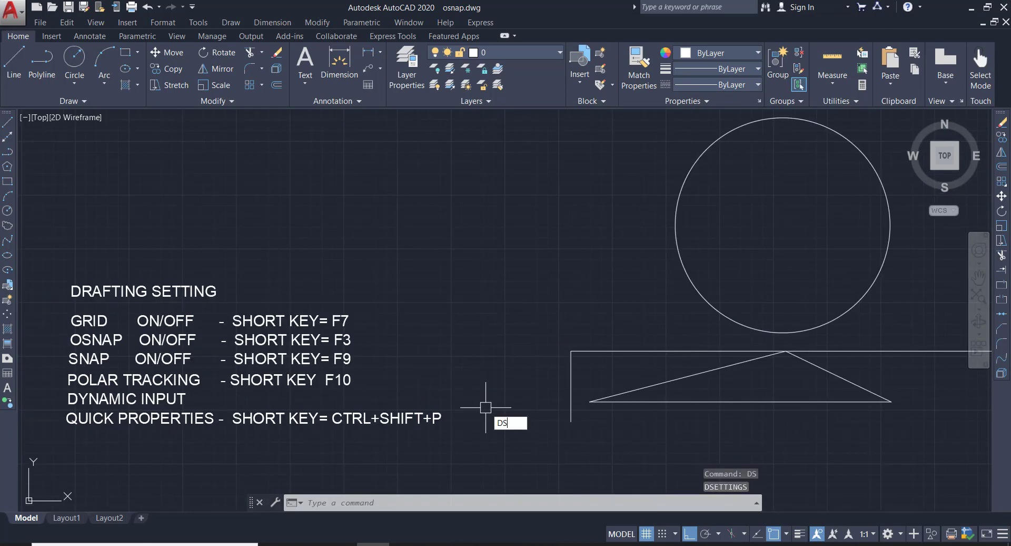
key(Return)
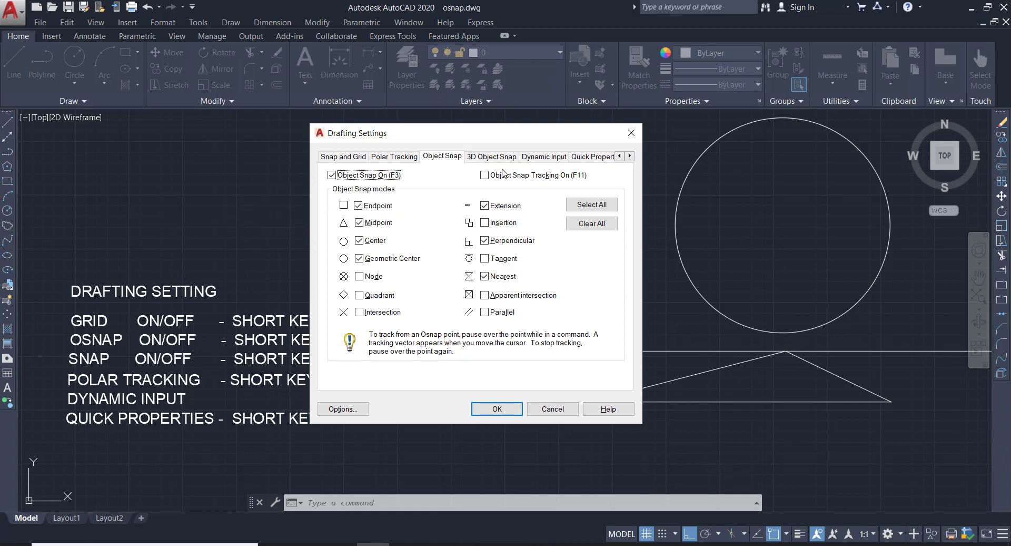
click(342, 161)
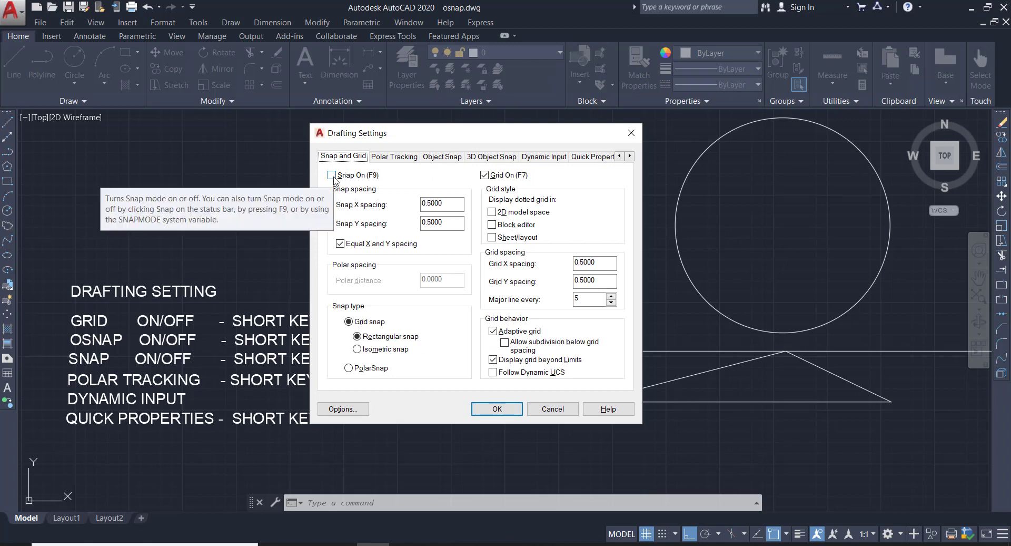
click(498, 409)
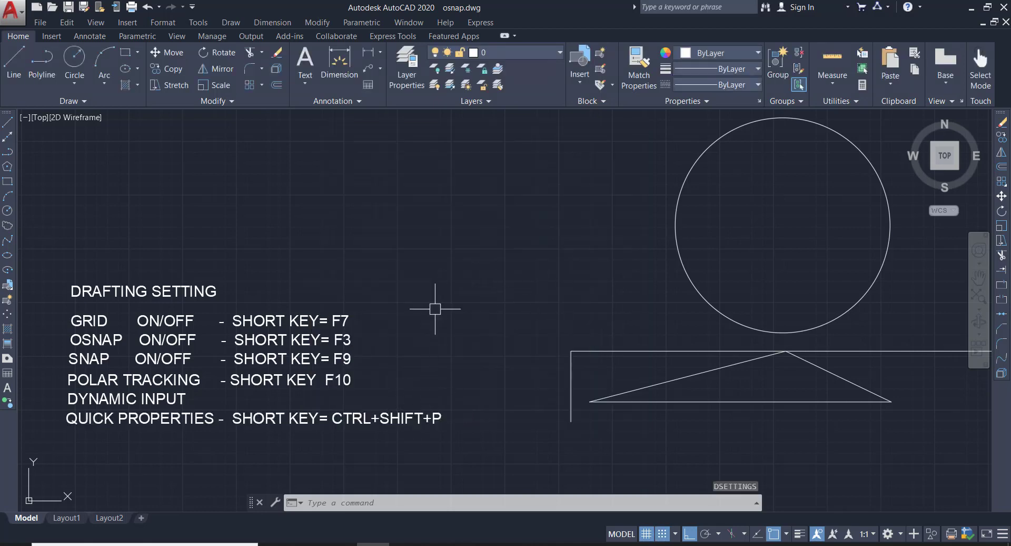
Between the notes and the triangle, draw connected snapped lines 2.5 units down, 2.5 right, 1 down, 2 right and 2.5 up
text(l)
key(Return)
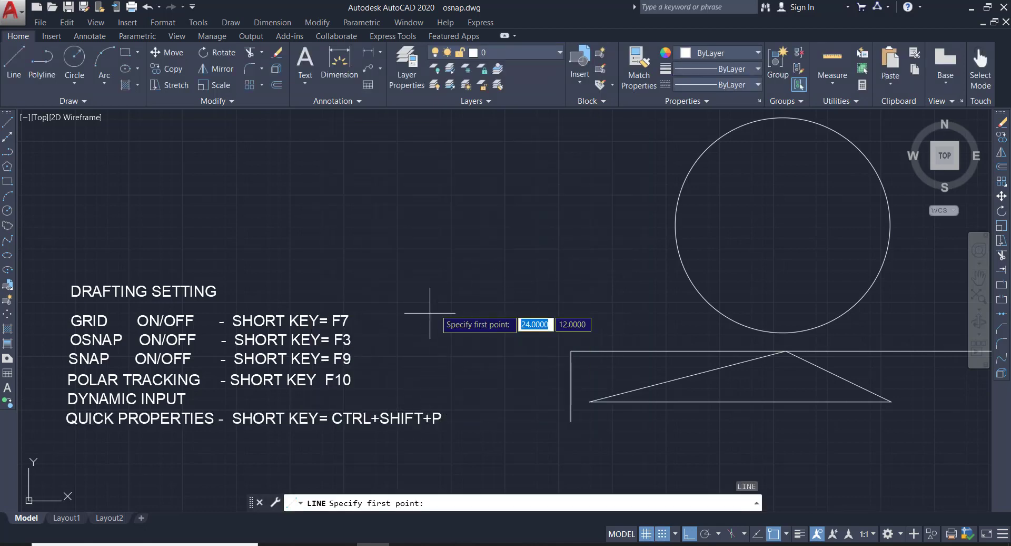
click(452, 302)
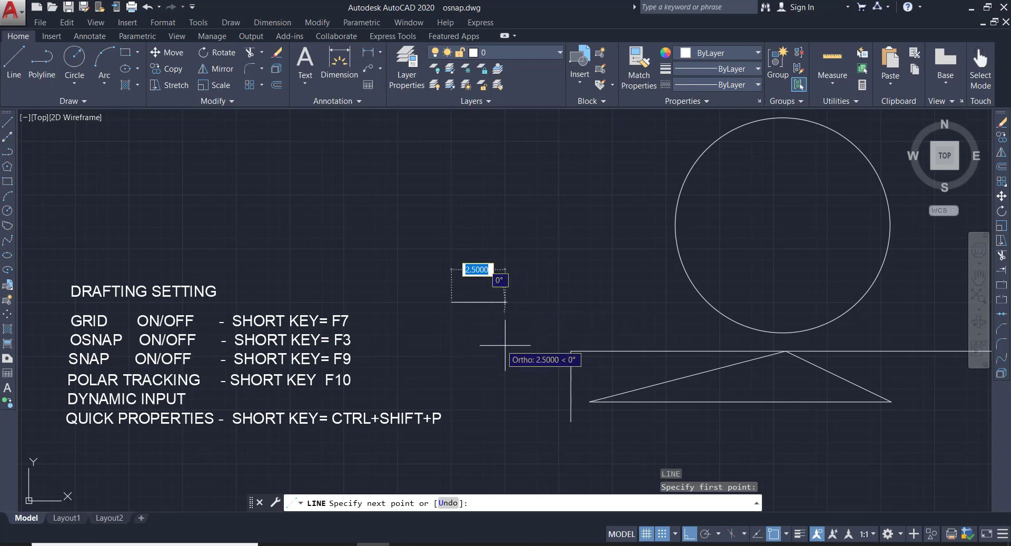
scroll(498, 342, up, 3)
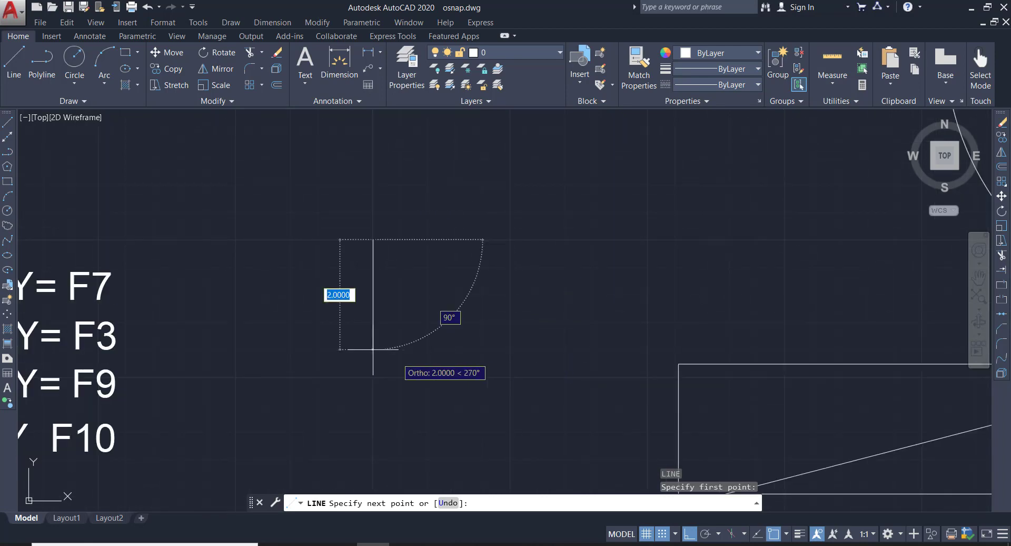
click(373, 376)
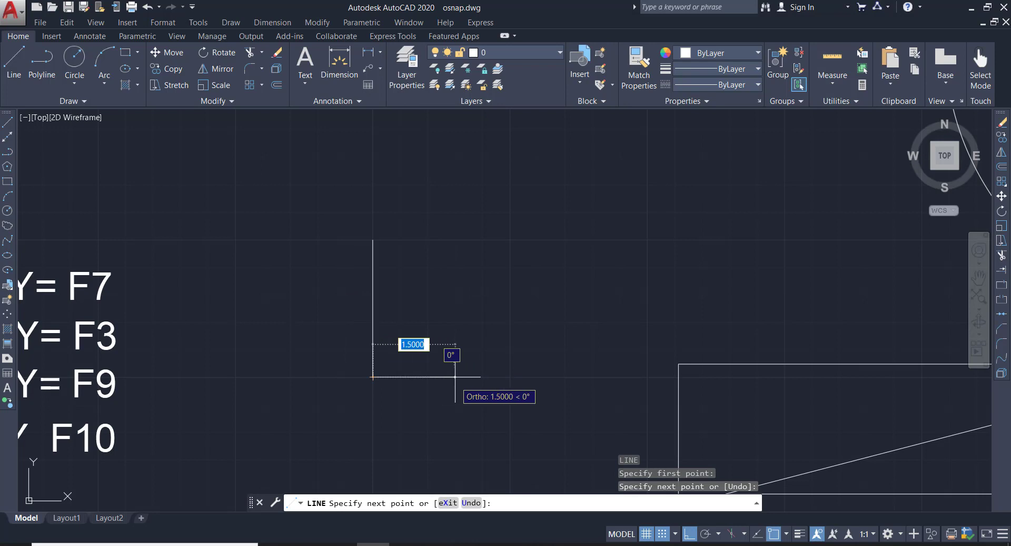
click(510, 377)
click(510, 432)
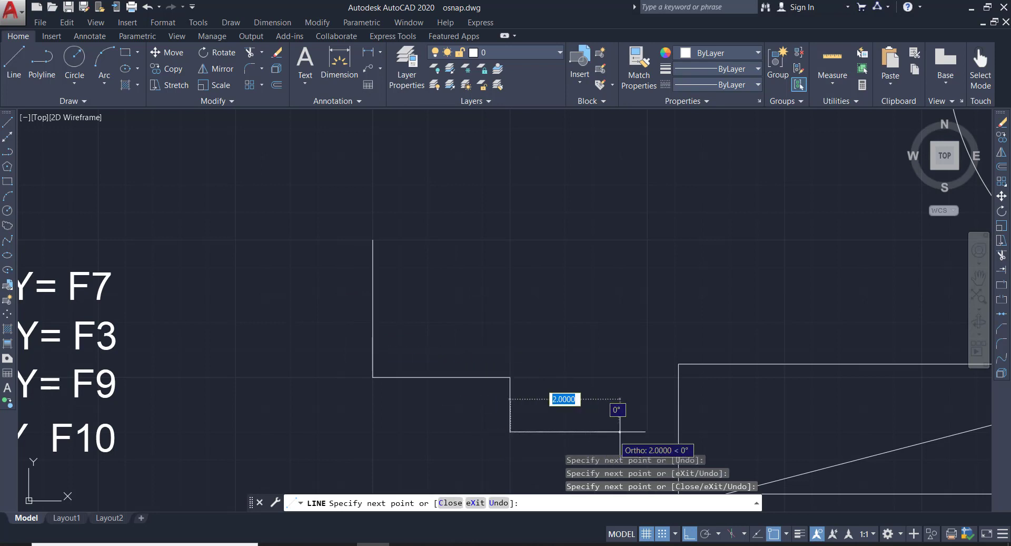
click(620, 432)
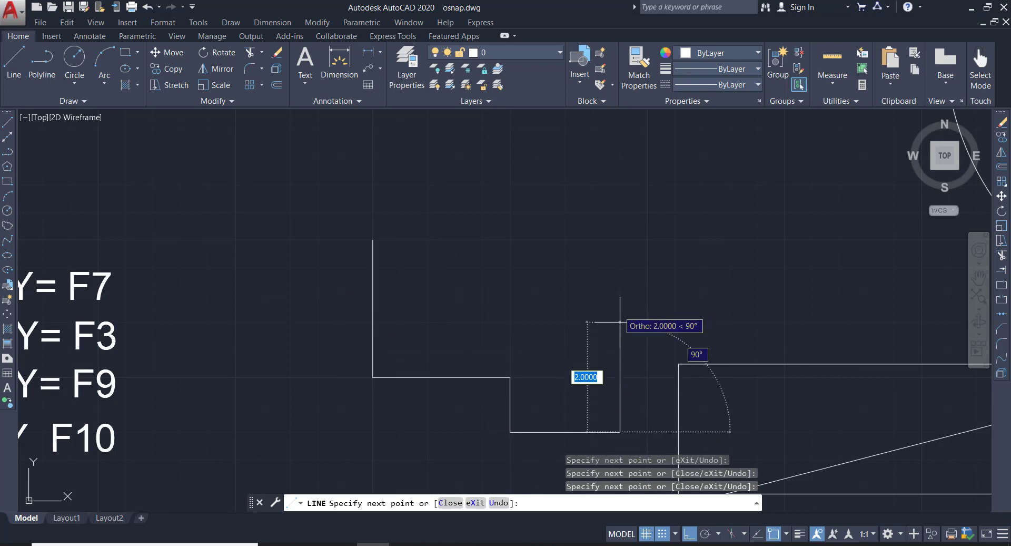
click(620, 294)
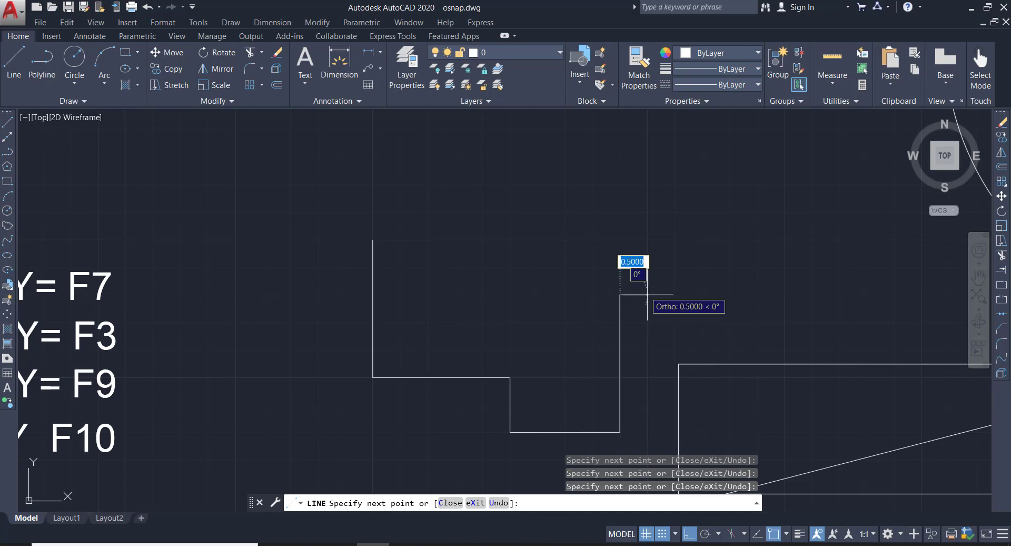
Continue the line chain with snapped 0.5-unit segments going right, up, left, up, left and down, and end the Line command
scroll(697, 342, up, 2)
scroll(697, 342, up, 2)
scroll(734, 377, down, 4)
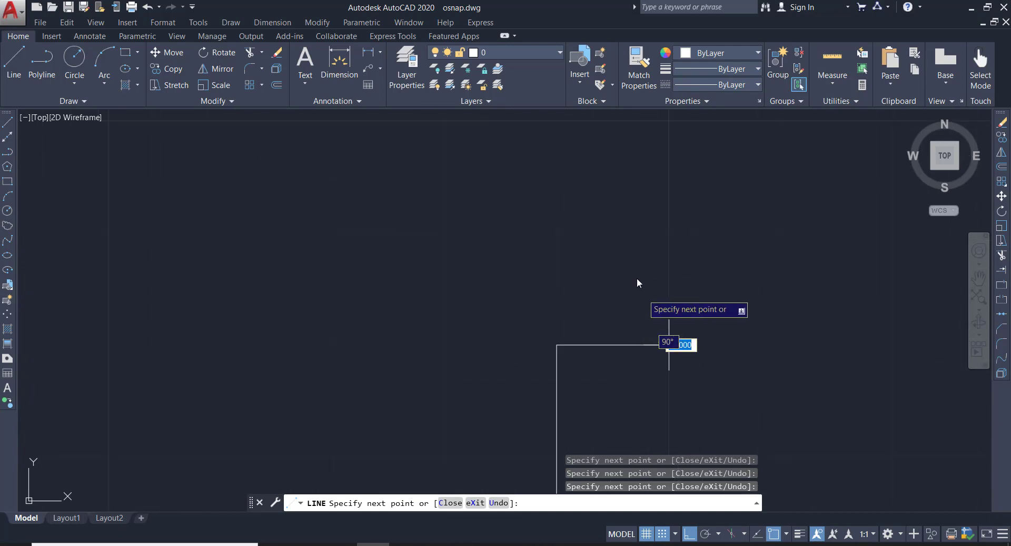
click(669, 345)
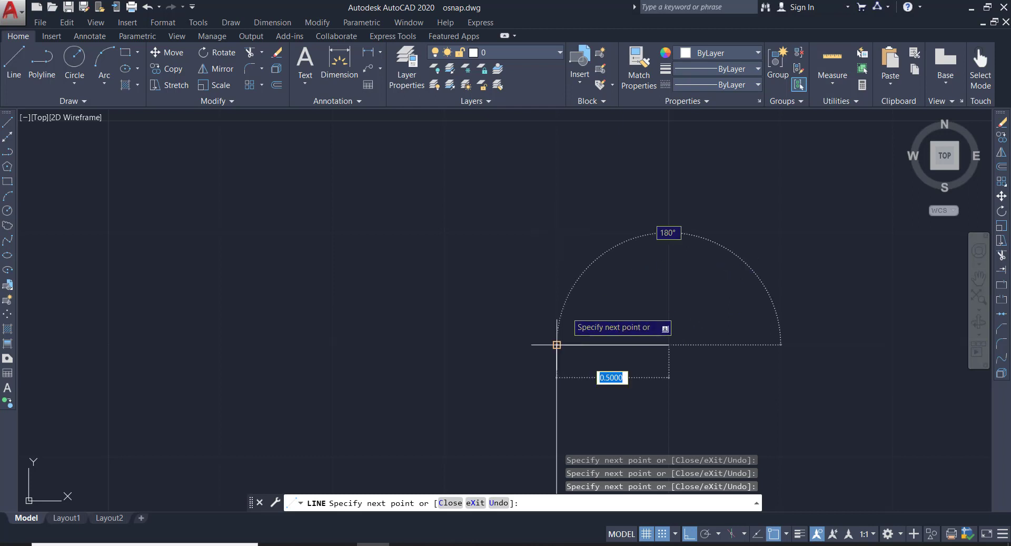
click(669, 232)
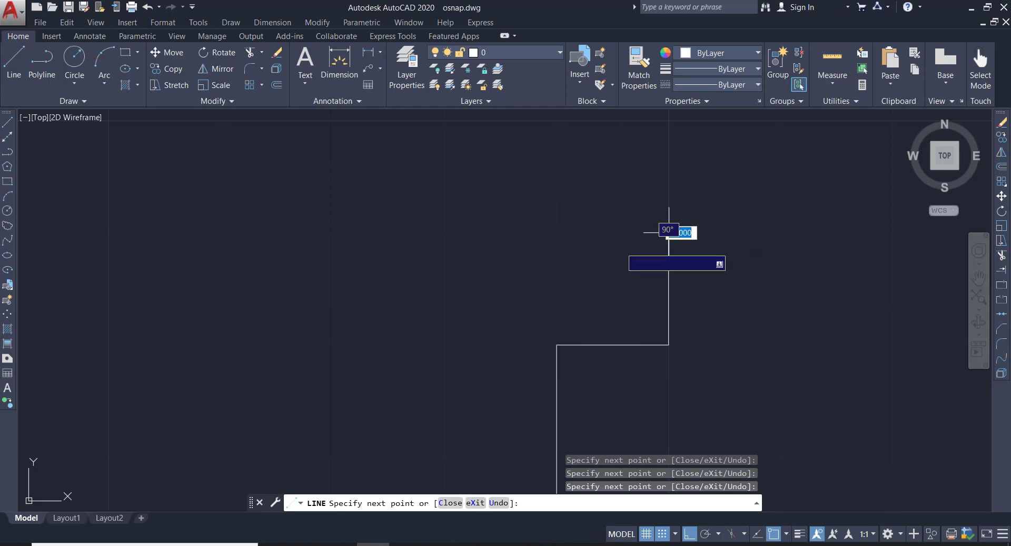
click(557, 233)
click(557, 121)
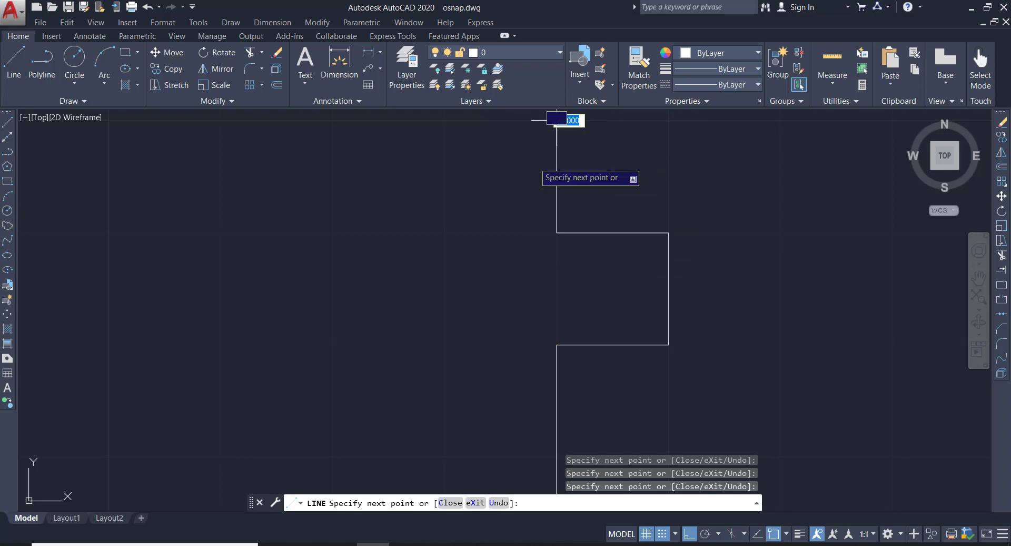
click(445, 120)
scroll(525, 318, down, 1)
click(476, 265)
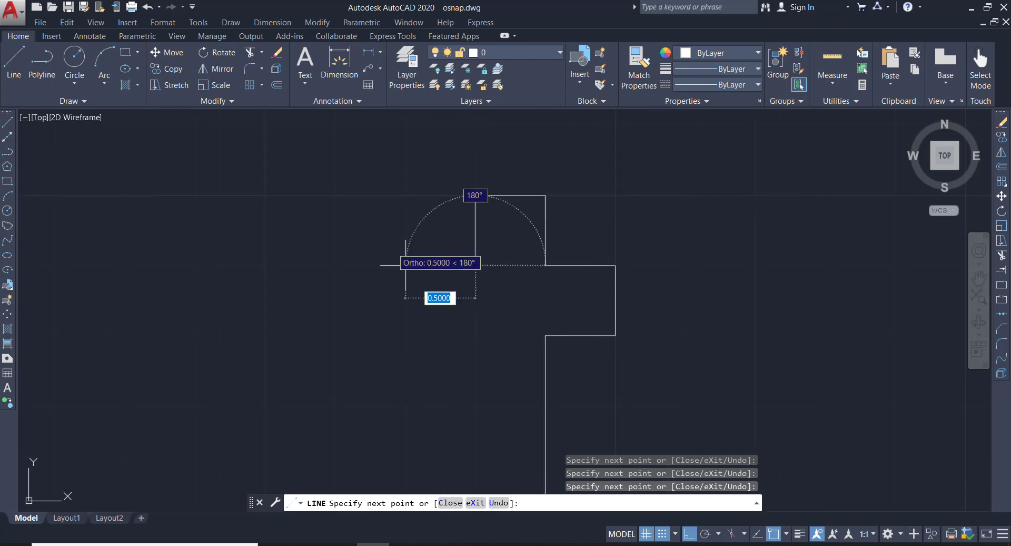
key(Escape)
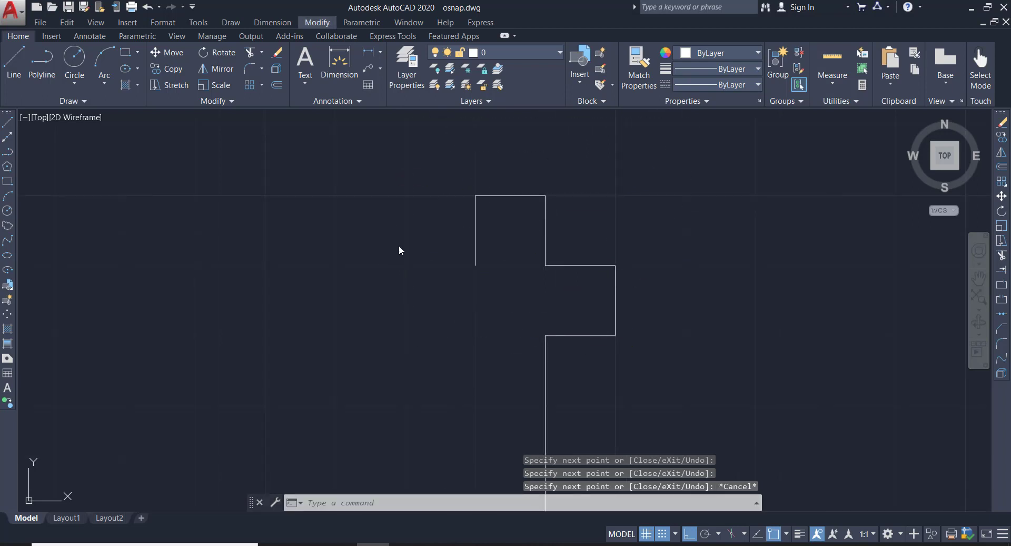
Turn off Snap mode in the drafting settings
click(446, 296)
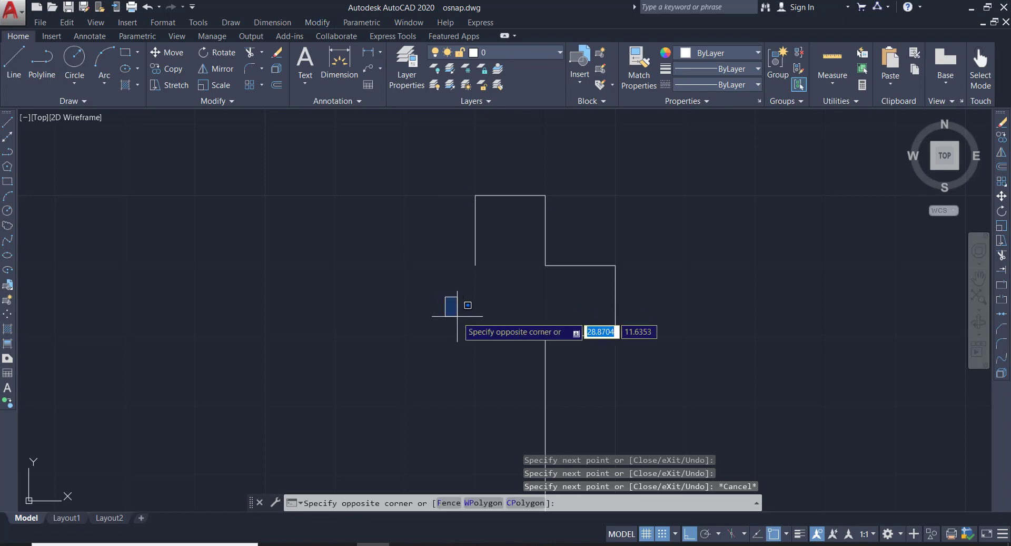
click(461, 322)
text(ds)
key(Return)
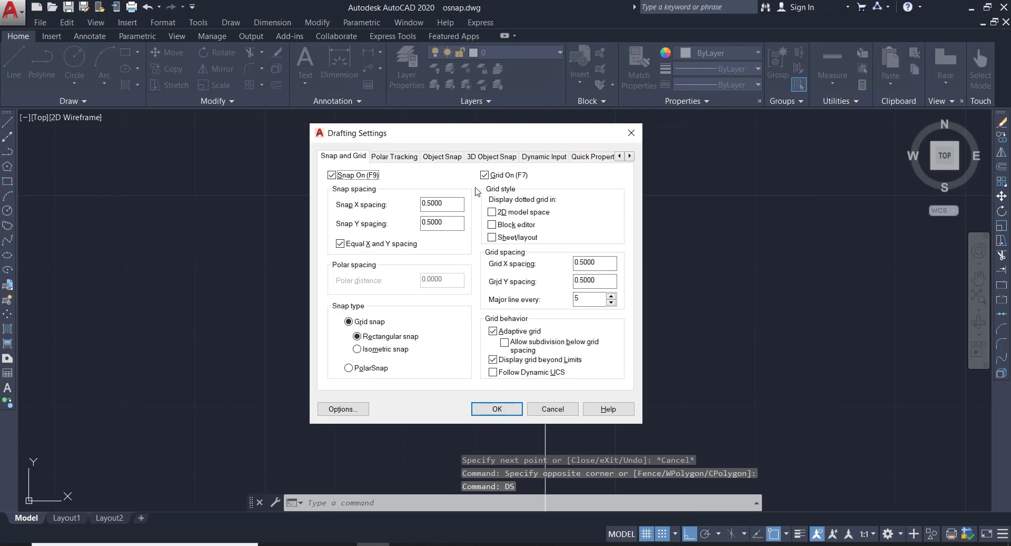
click(332, 175)
click(497, 409)
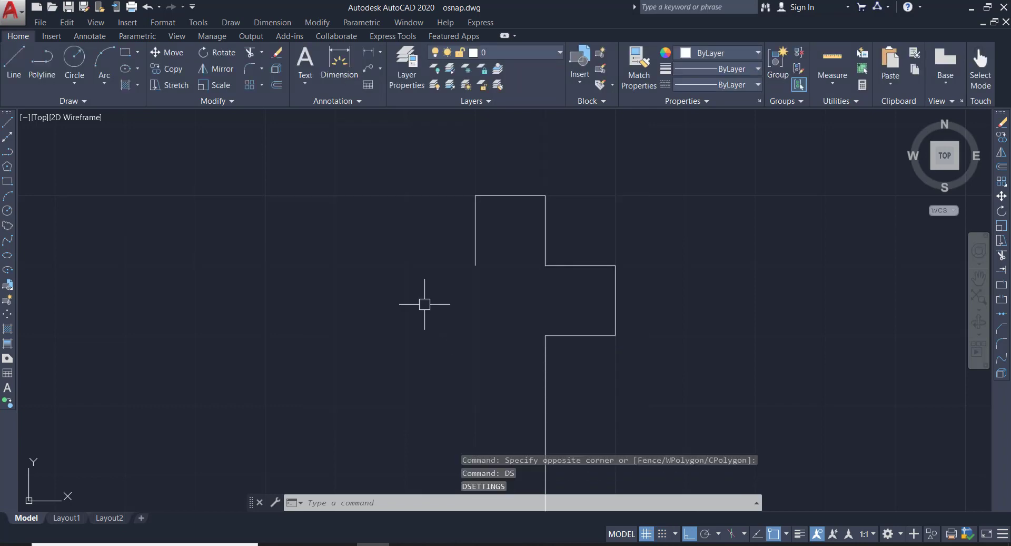
Draw a small closed right triangle about 0.5 units wide and high, just left of the stepped outline's upper end
scroll(424, 303, down, 2)
text(l)
key(Return)
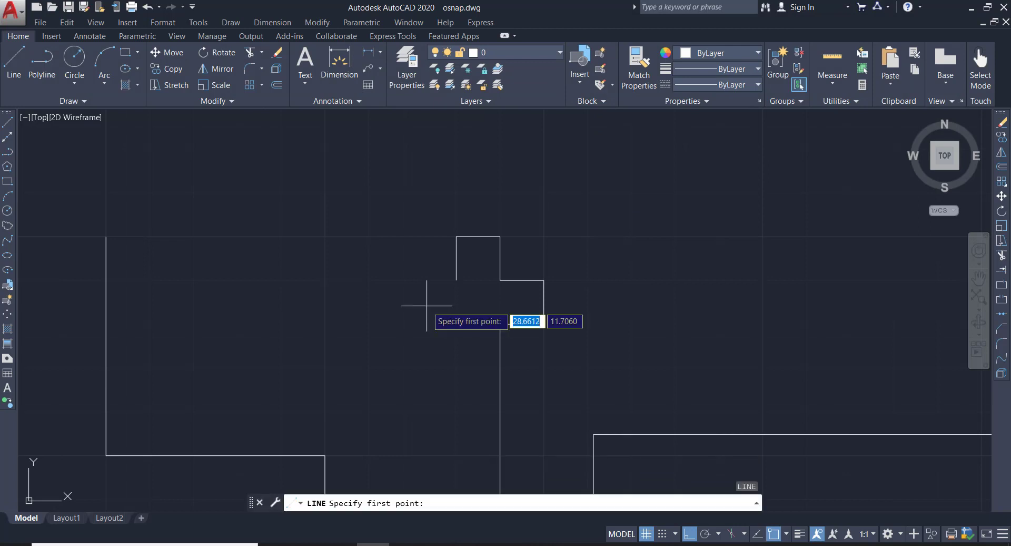
scroll(511, 284, up, 2)
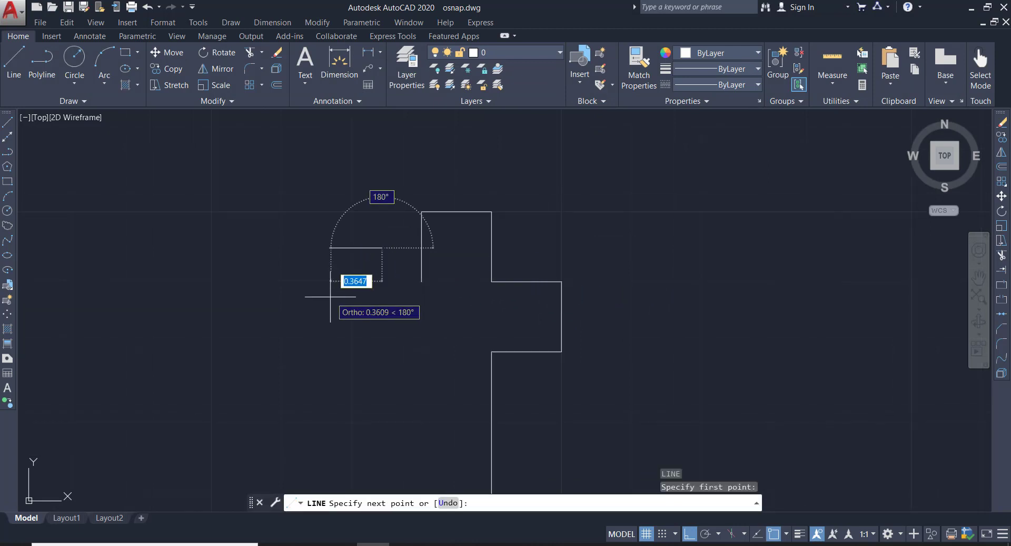
click(310, 248)
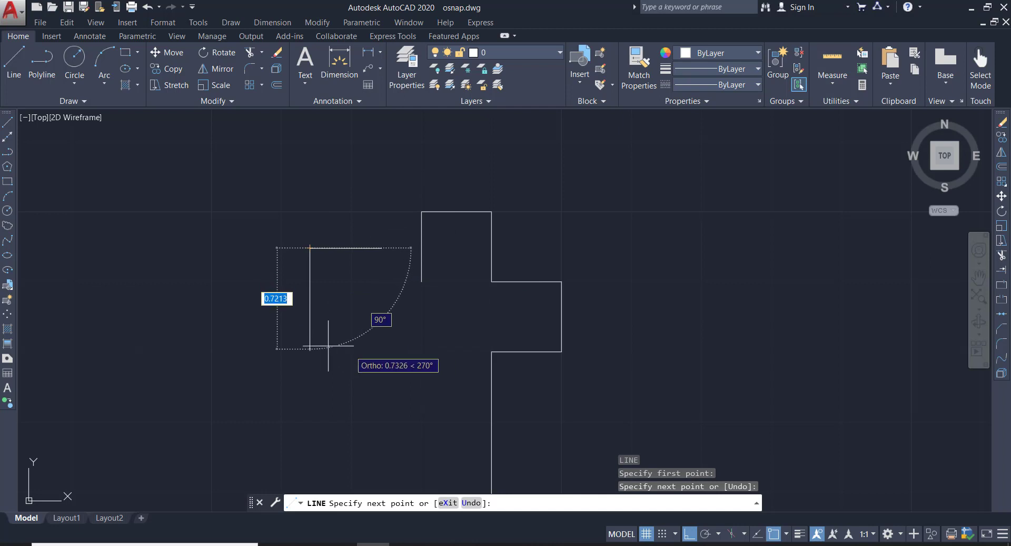
click(310, 315)
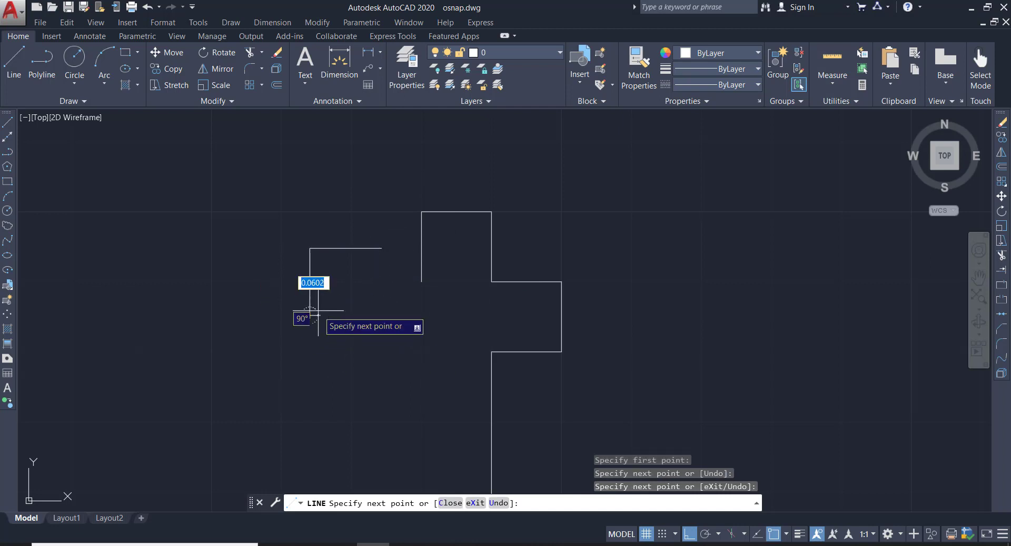
click(382, 248)
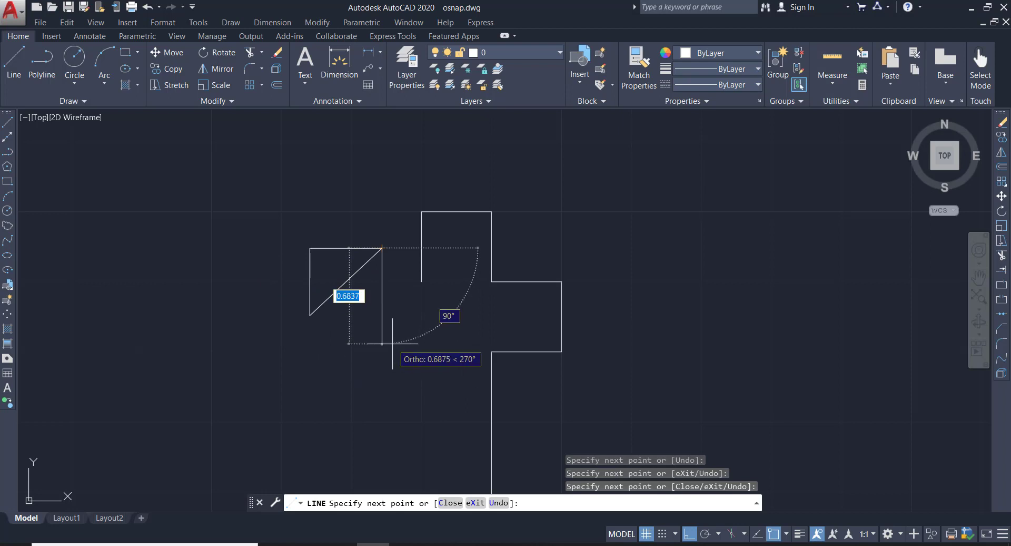
key(Return)
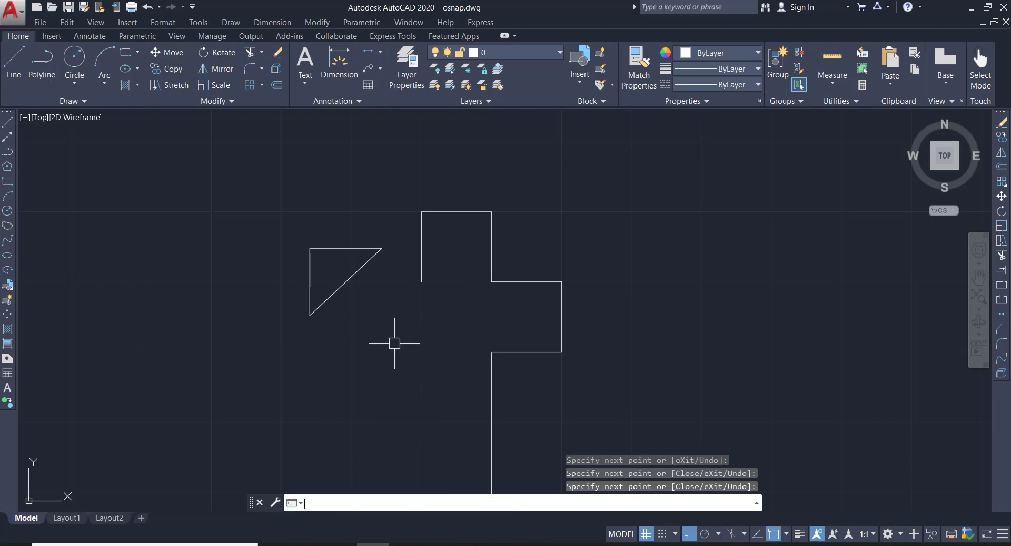
Turn Snap mode back on in the drafting settings
text(SE)
key(Return)
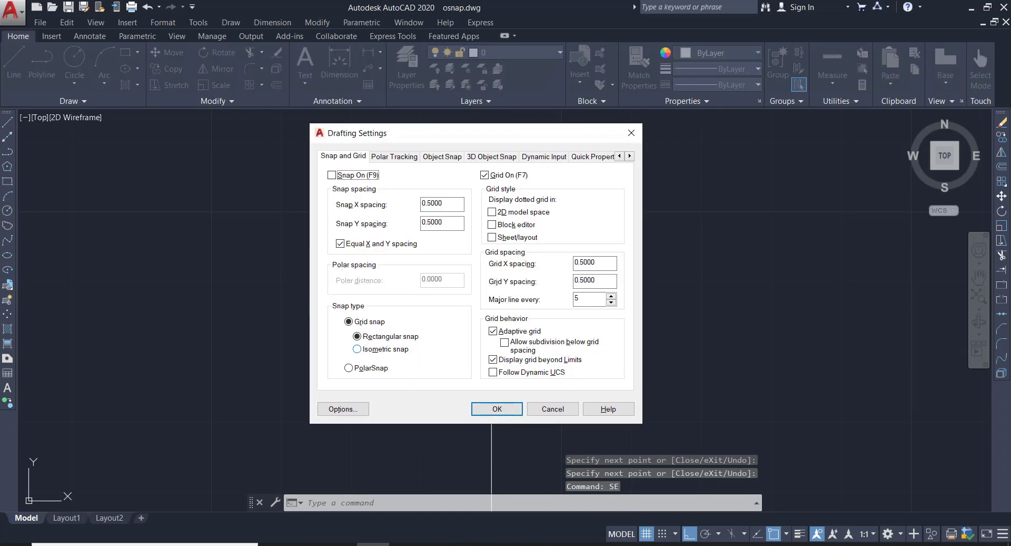
click(332, 176)
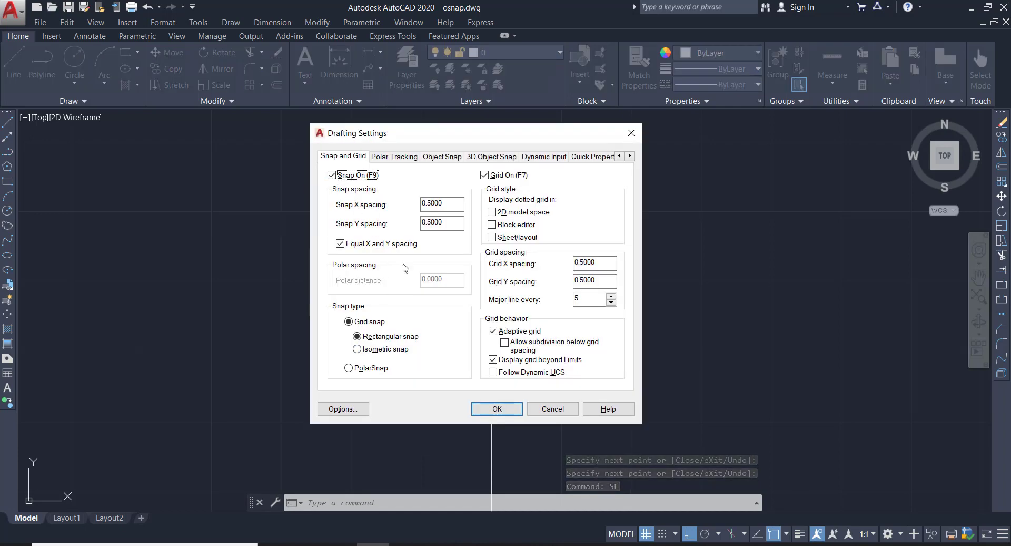
click(497, 409)
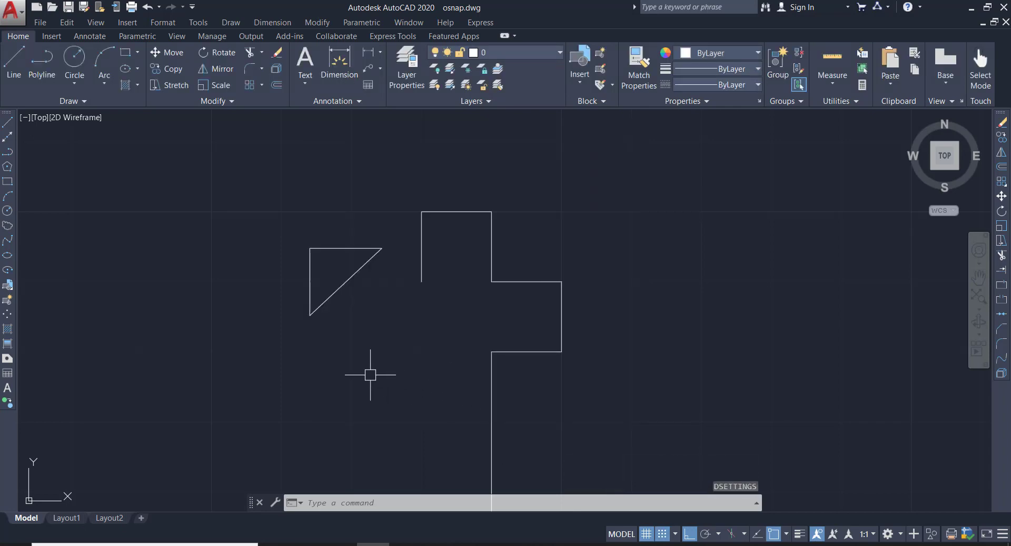
Draw connected snapped lines below the small triangle from 28.0000, 11.5000, going 0.5 units left, 0.5 down and 1 right
text(l)
key(Return)
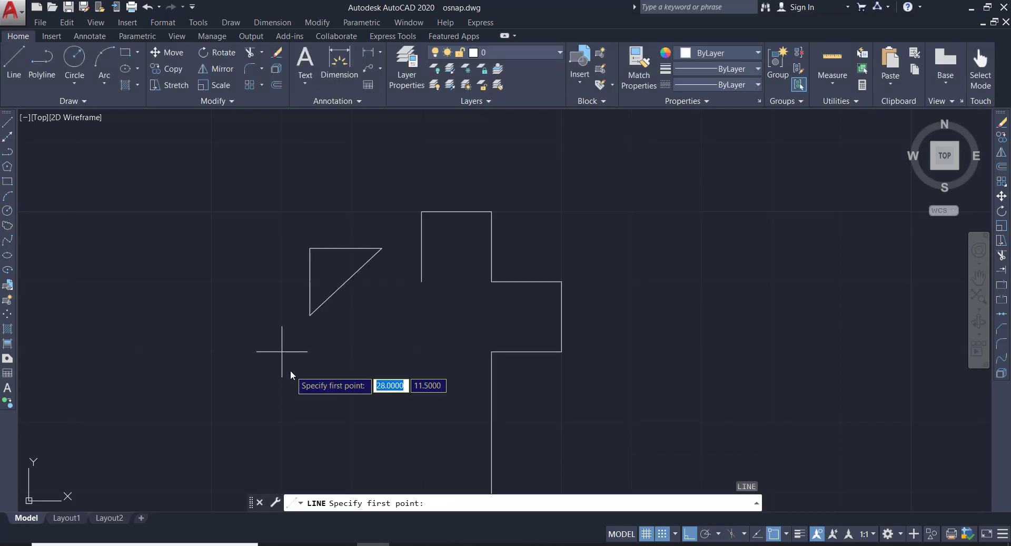
click(282, 351)
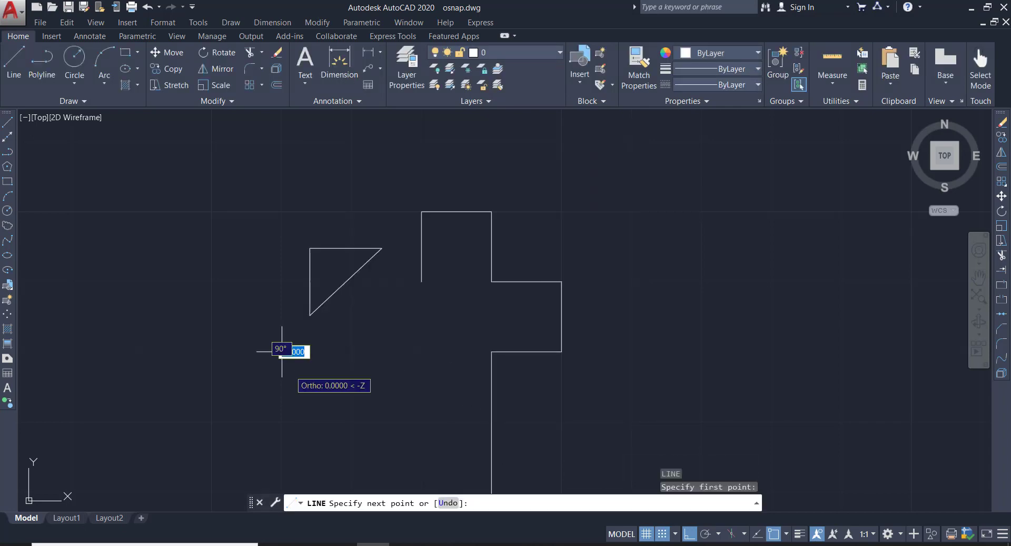
click(211, 351)
click(211, 421)
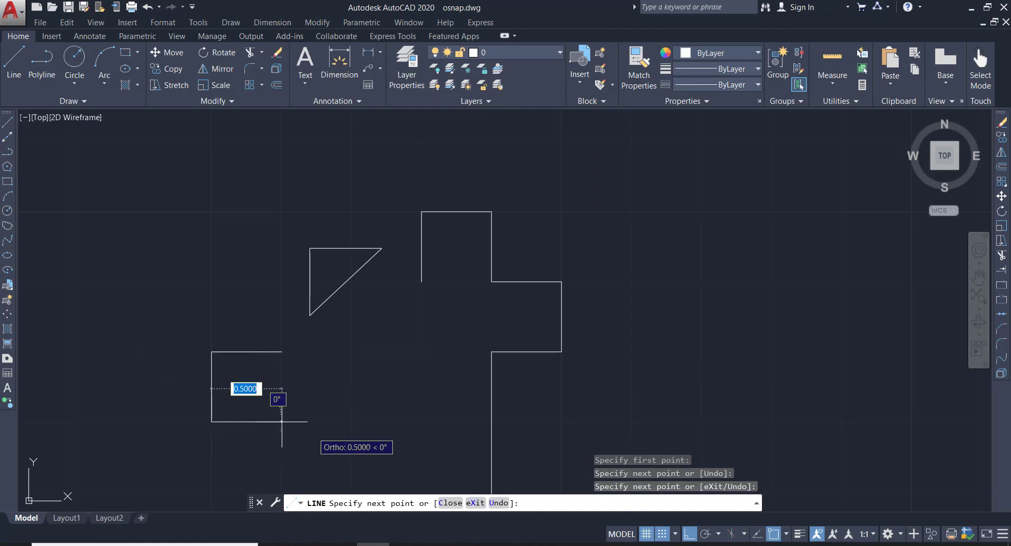
click(351, 422)
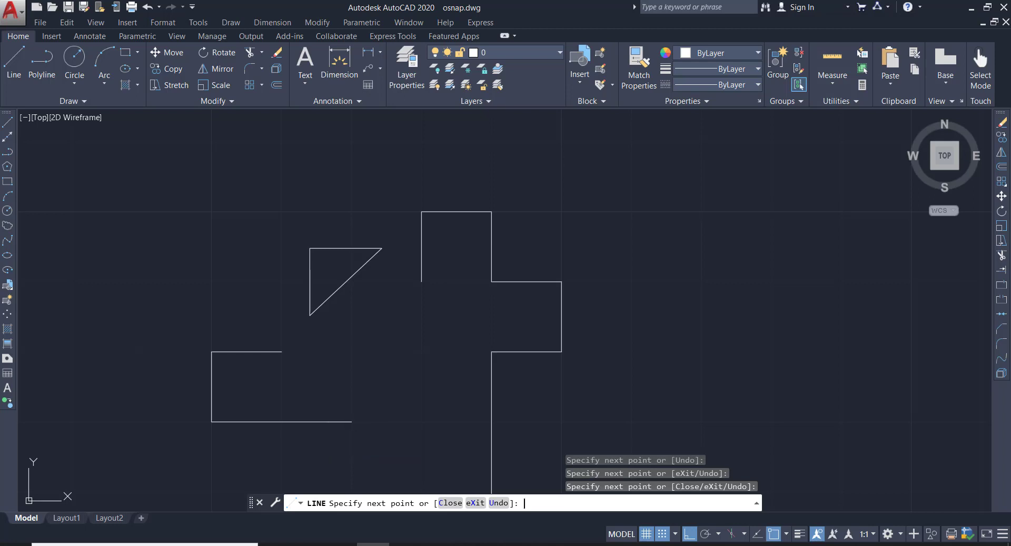
key(Return)
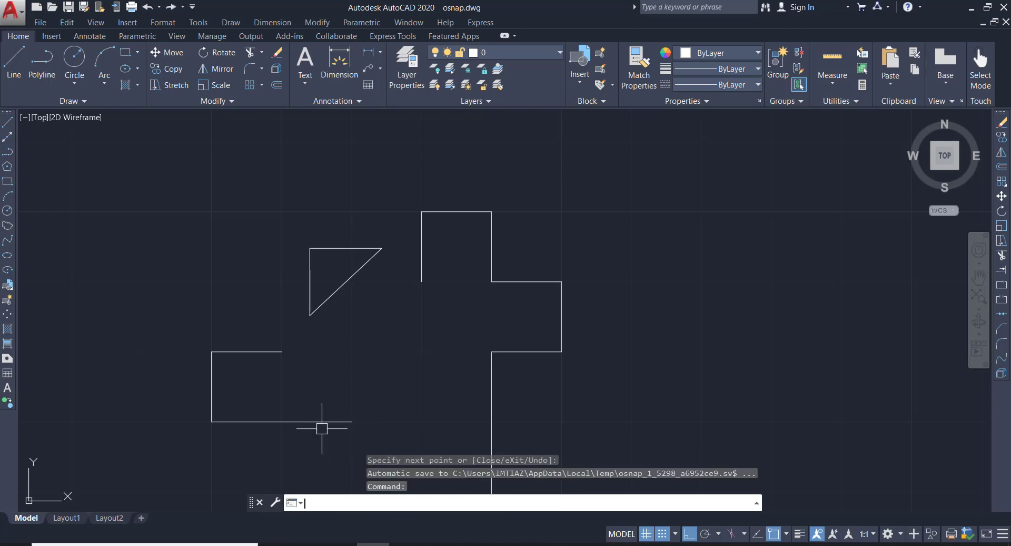
Turn off the grid display in the drafting settings
text(DS)
key(Return)
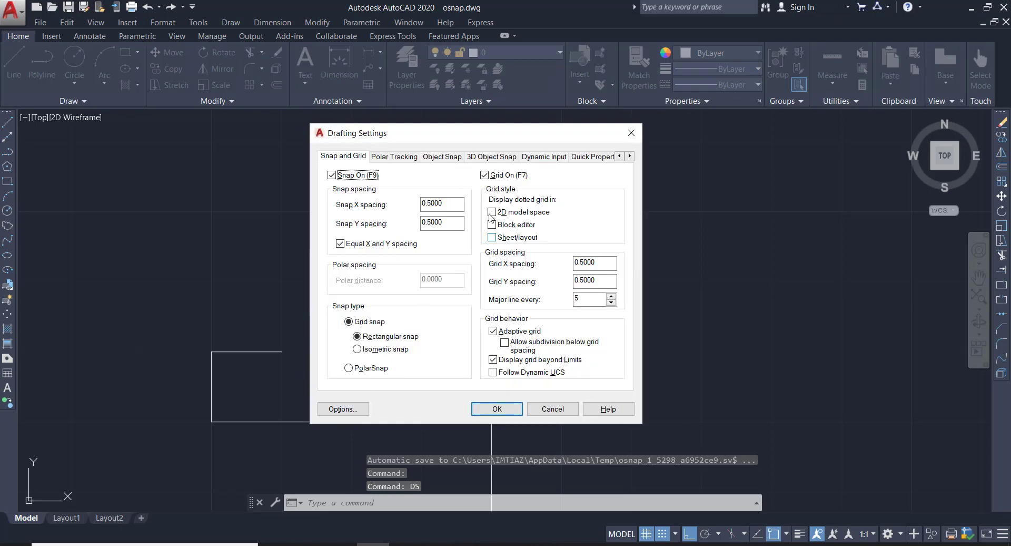
click(485, 175)
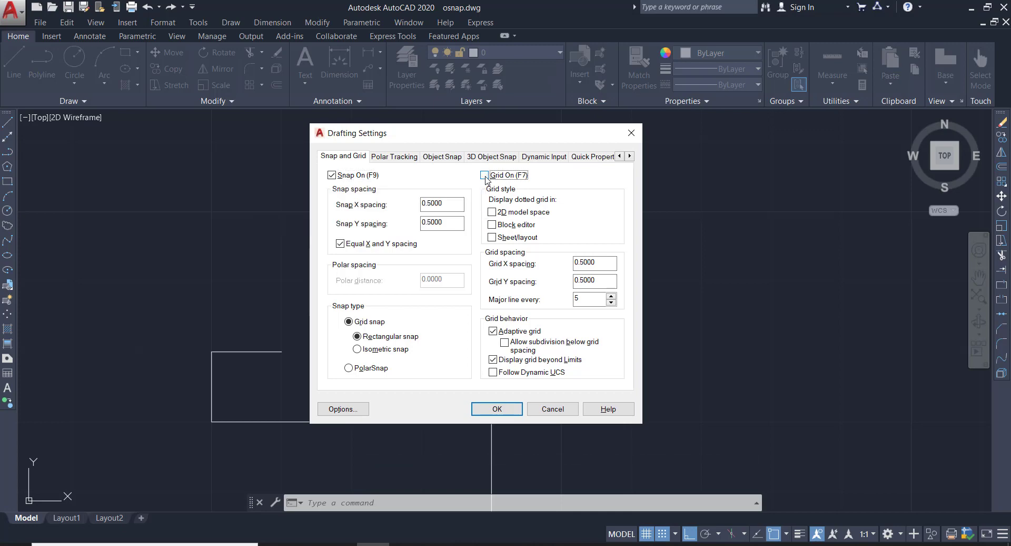
click(499, 410)
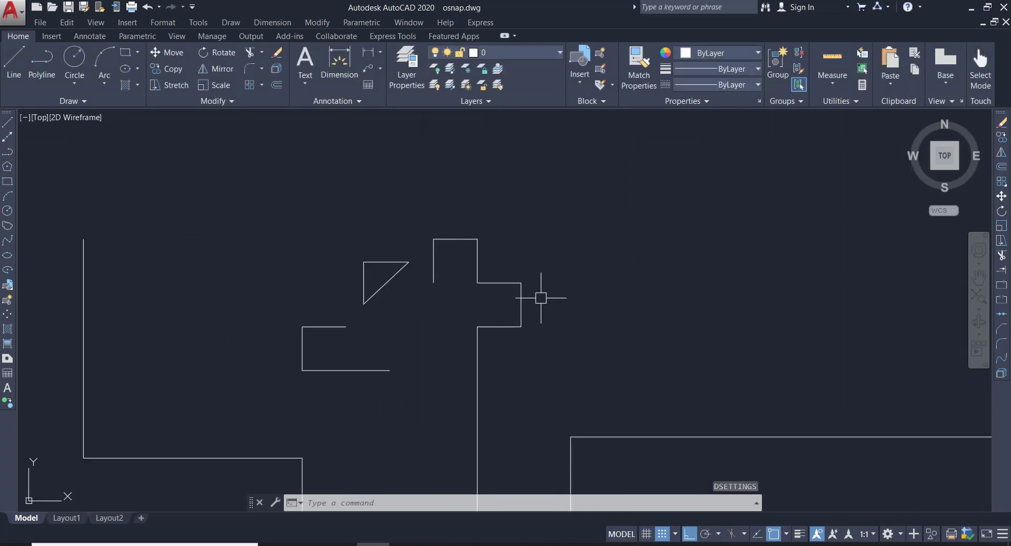
Turn the grid display back on in the drafting settings
text(ds)
key(Return)
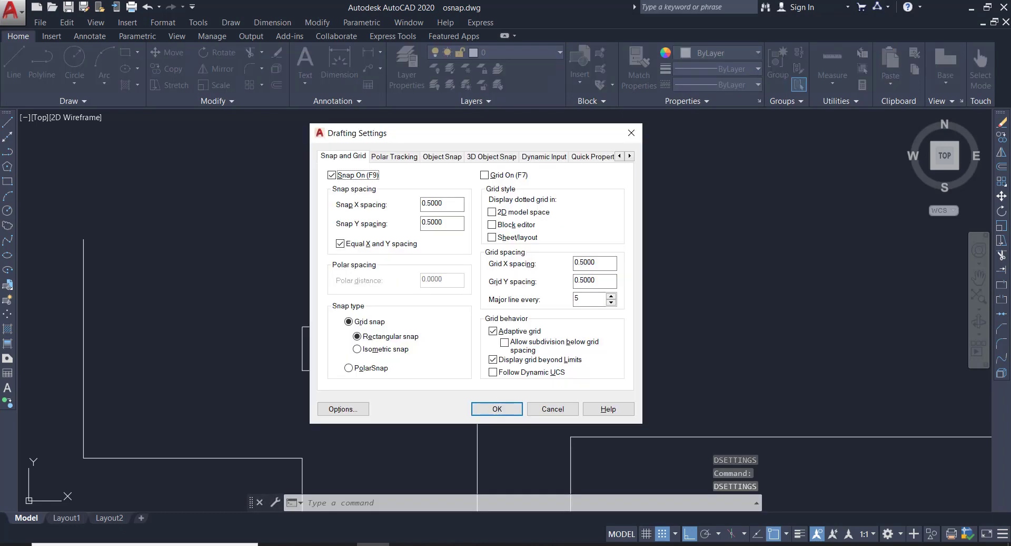
click(485, 175)
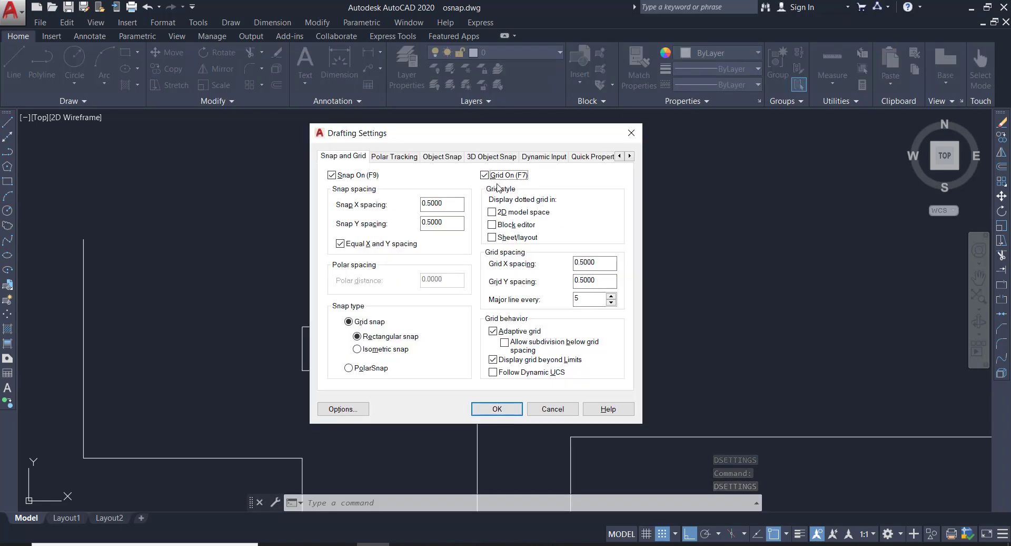
click(497, 410)
Set the grid's major line frequency to every 10 lines in the drafting settings and apply it
scroll(479, 377, down, 2)
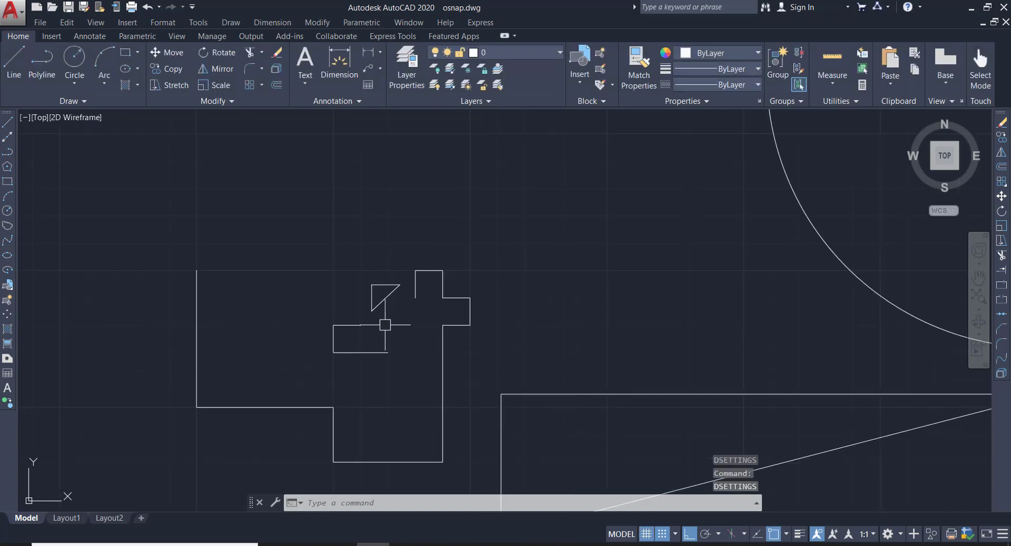
scroll(481, 328, up, 1)
scroll(330, 269, up, 2)
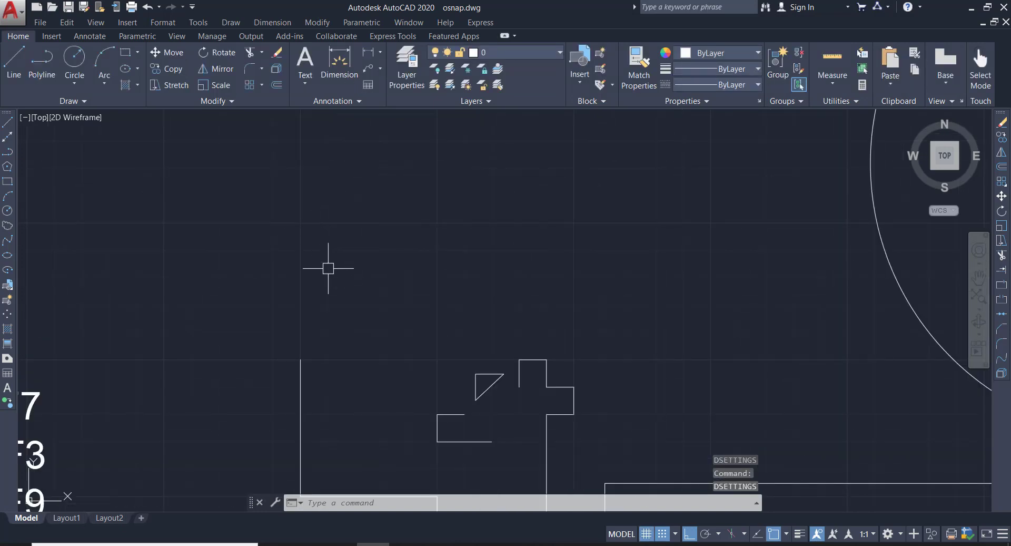
text(ds)
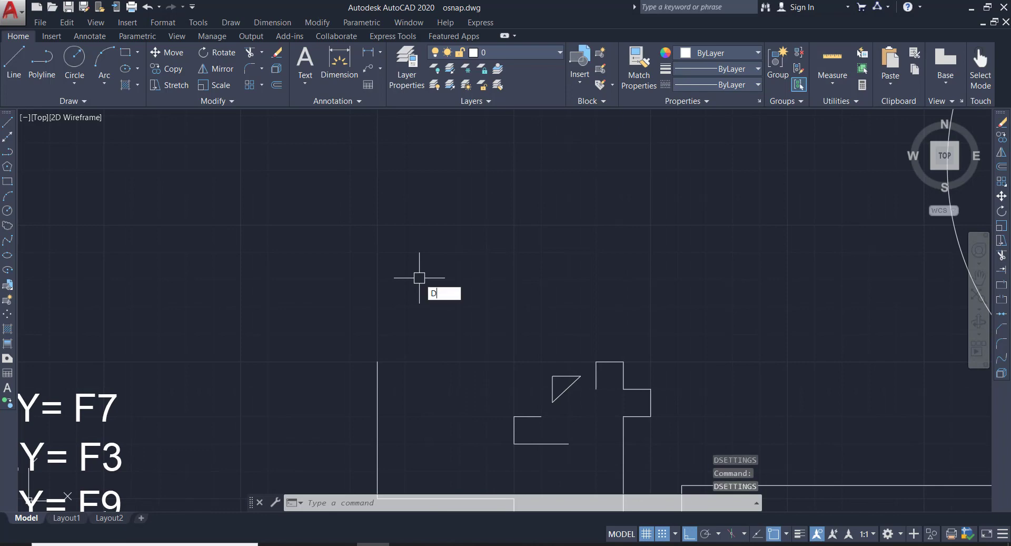
key(Return)
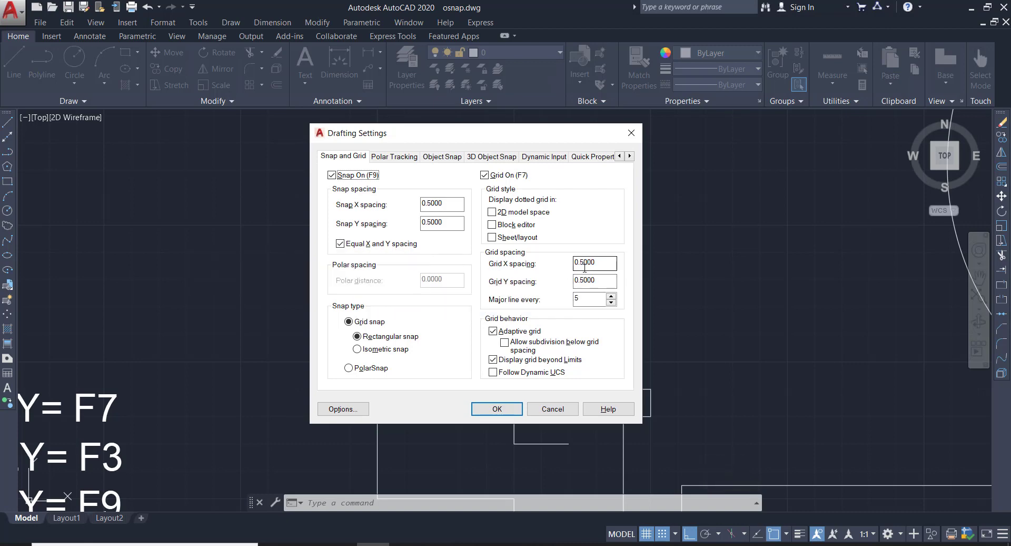
drag(510, 137, 303, 123)
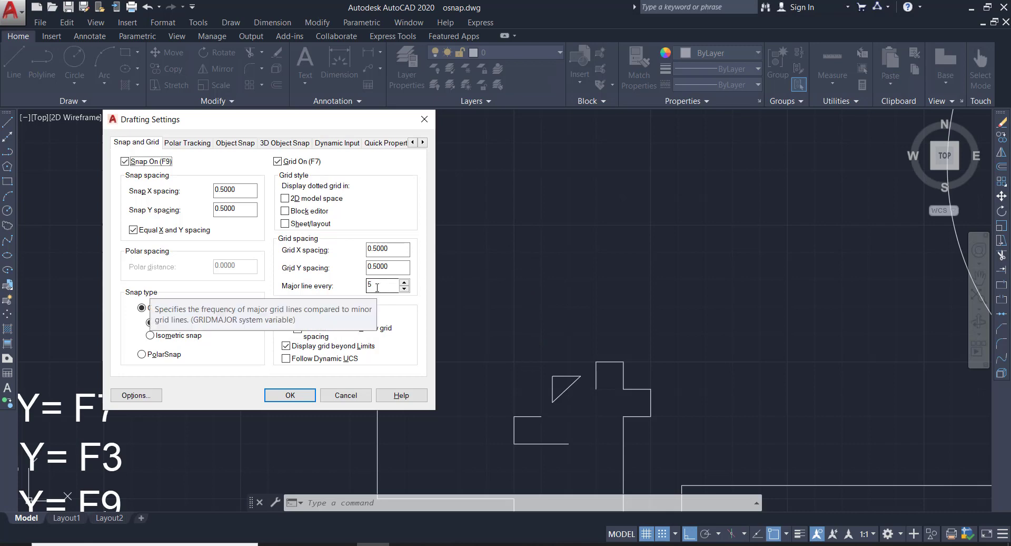
drag(373, 286, 363, 285)
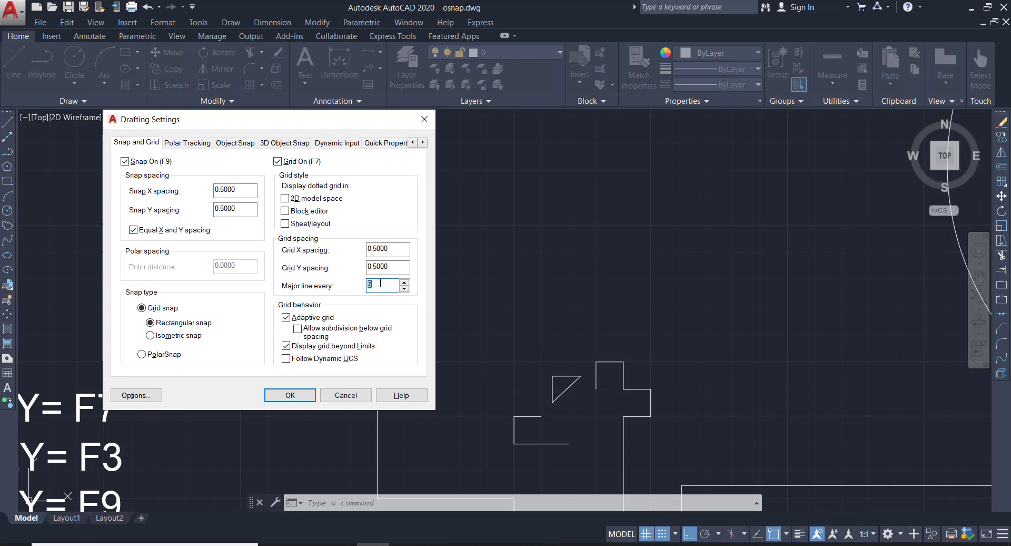
text(10)
click(291, 395)
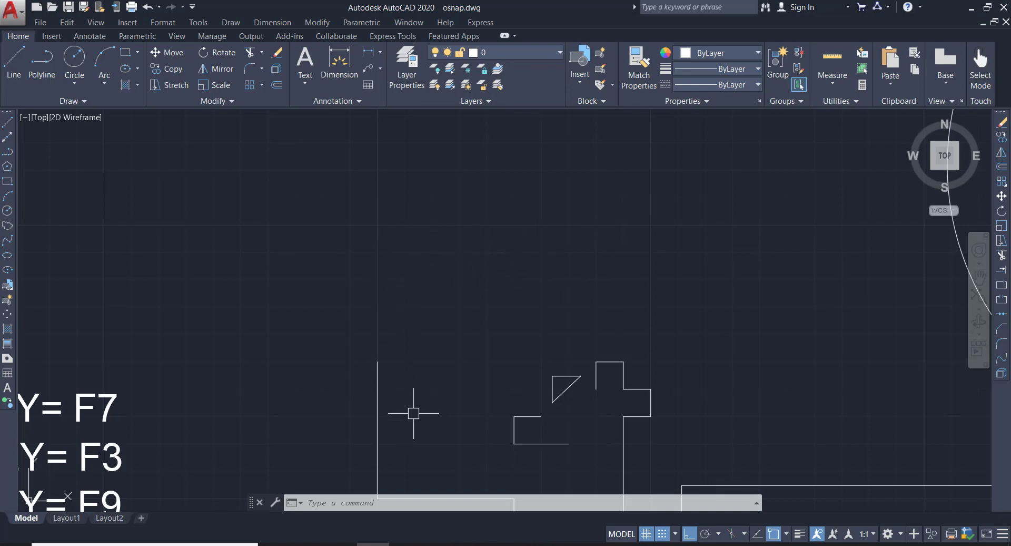
Set the grid's major line frequency back to every 5 lines in the drafting settings
key(F10)
middle_drag(413, 413, 407, 365)
scroll(595, 448, up, 5)
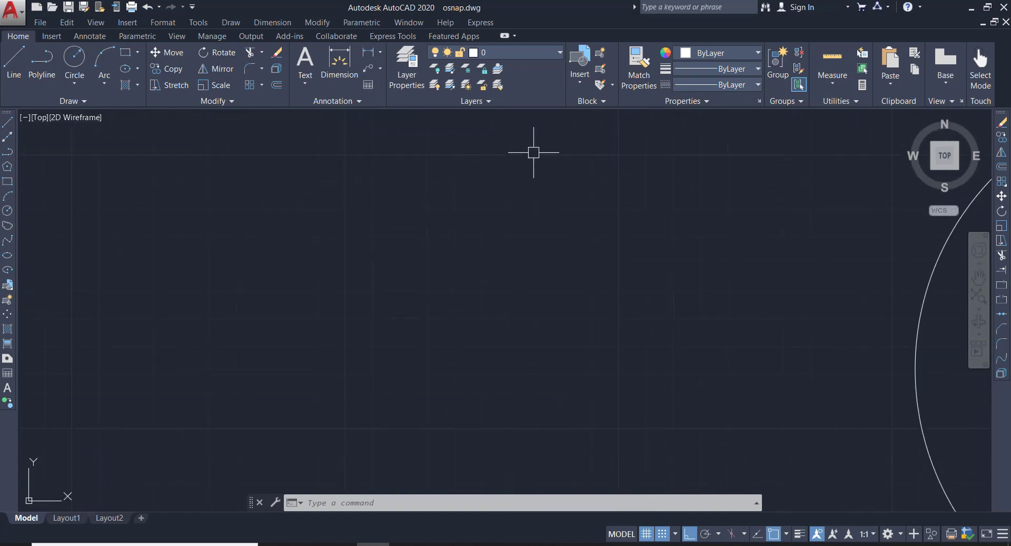
text(D)
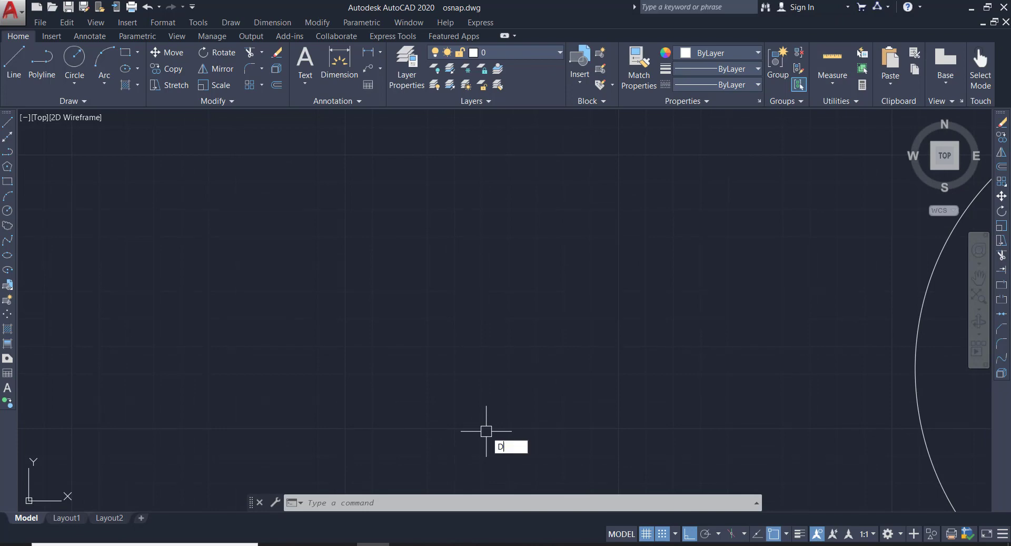
text(S)
key(Return)
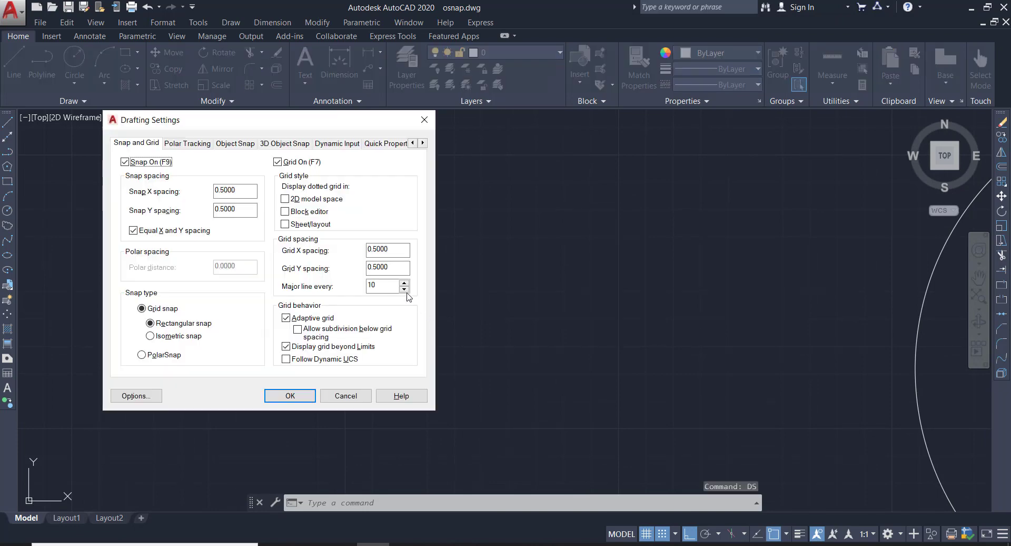
drag(393, 284, 326, 287)
click(291, 396)
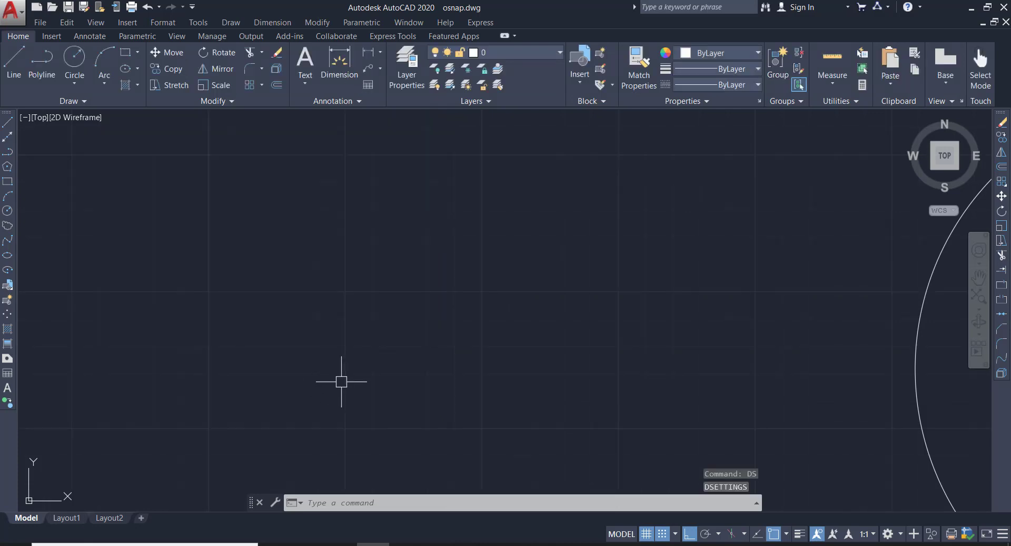
Set the grid X and Y spacing to 1 unit in the drafting settings and apply it
scroll(357, 380, down, 2)
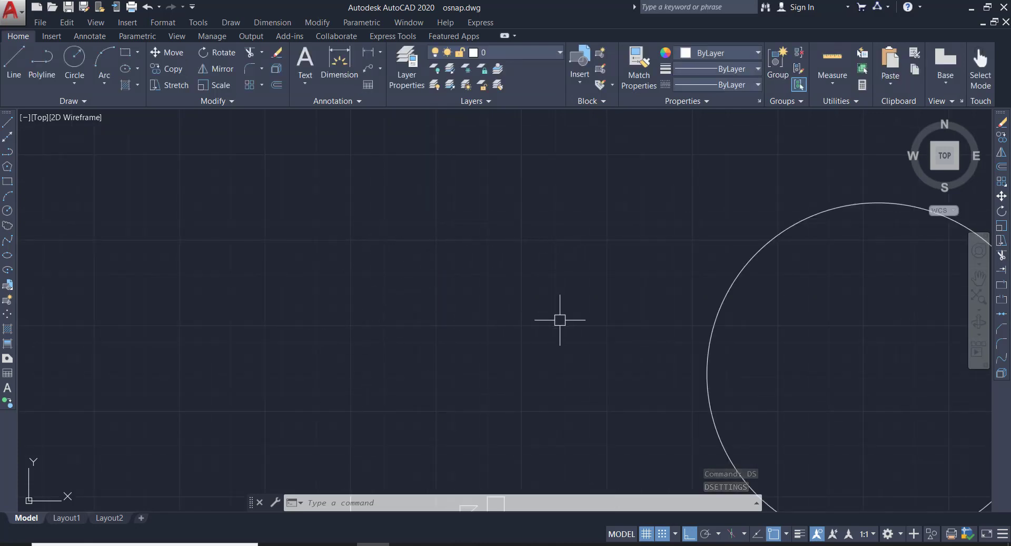
text(ds)
key(Return)
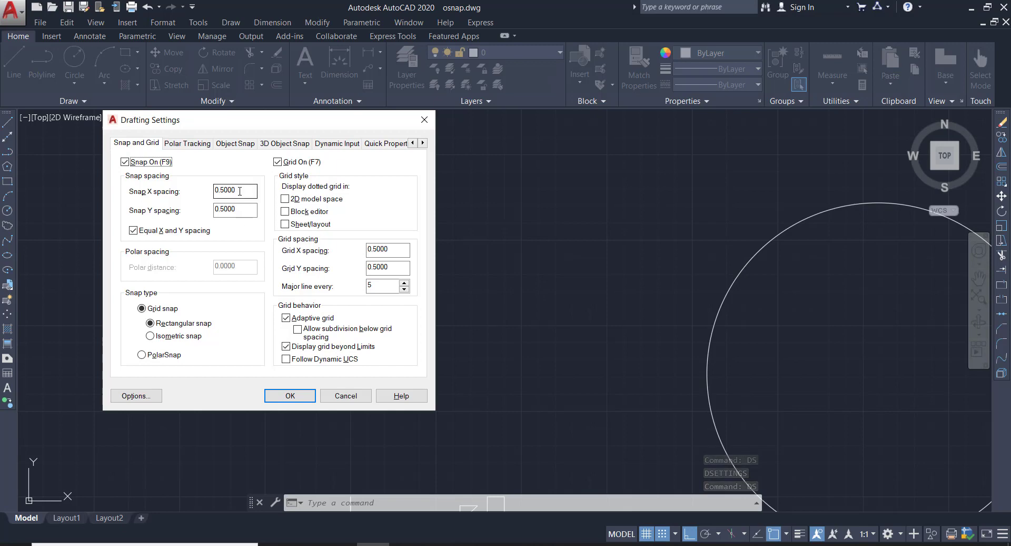
click(379, 250)
double_click(401, 249)
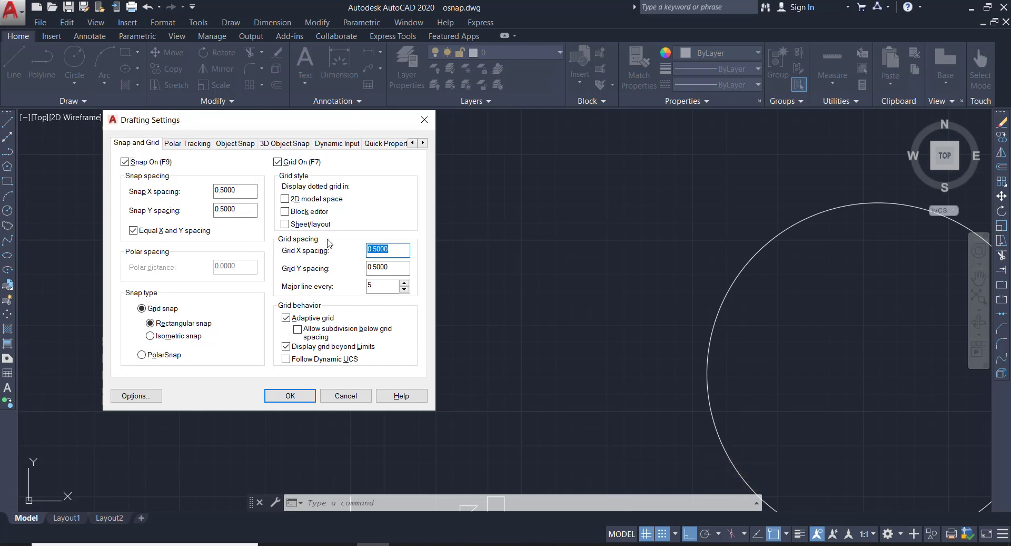
text(1)
key(Tab)
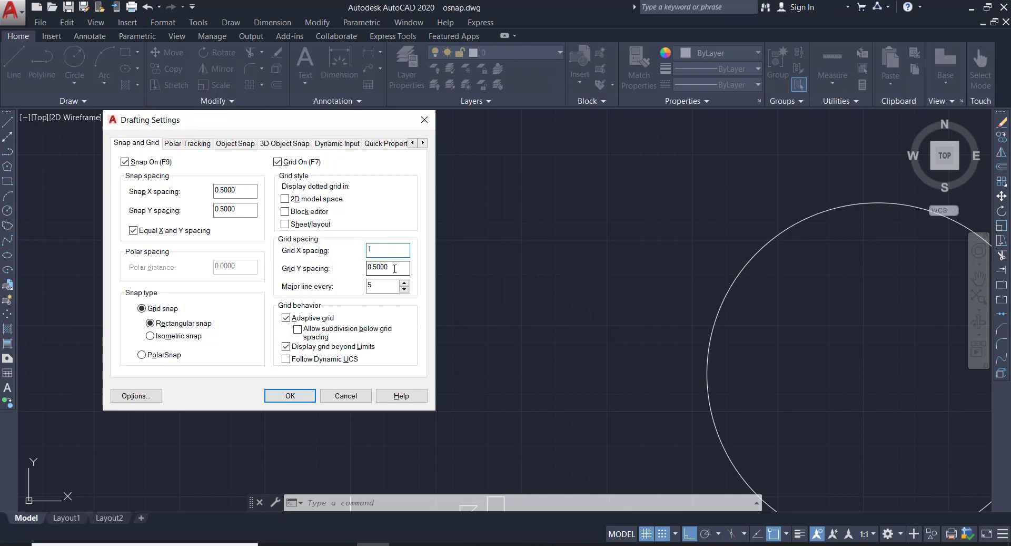
click(285, 395)
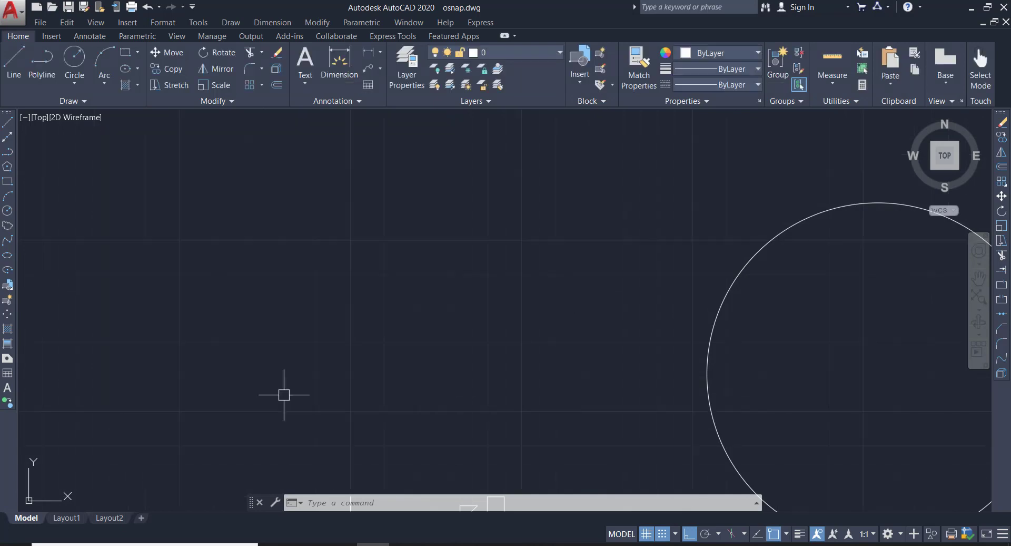
Set the grid X and Y spacing back to 0.5 units in the drafting settings
scroll(405, 390, down, 1)
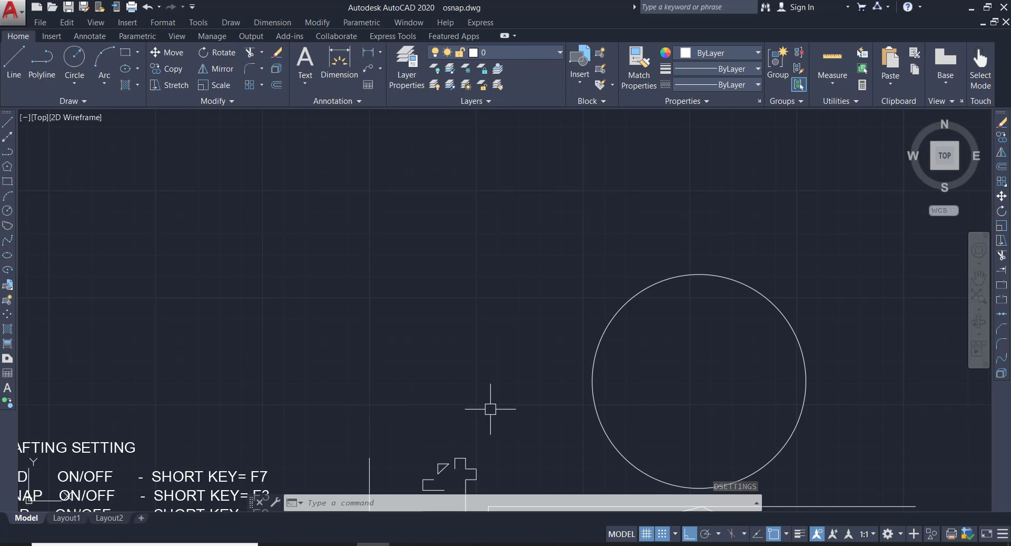
text(DS)
key(Return)
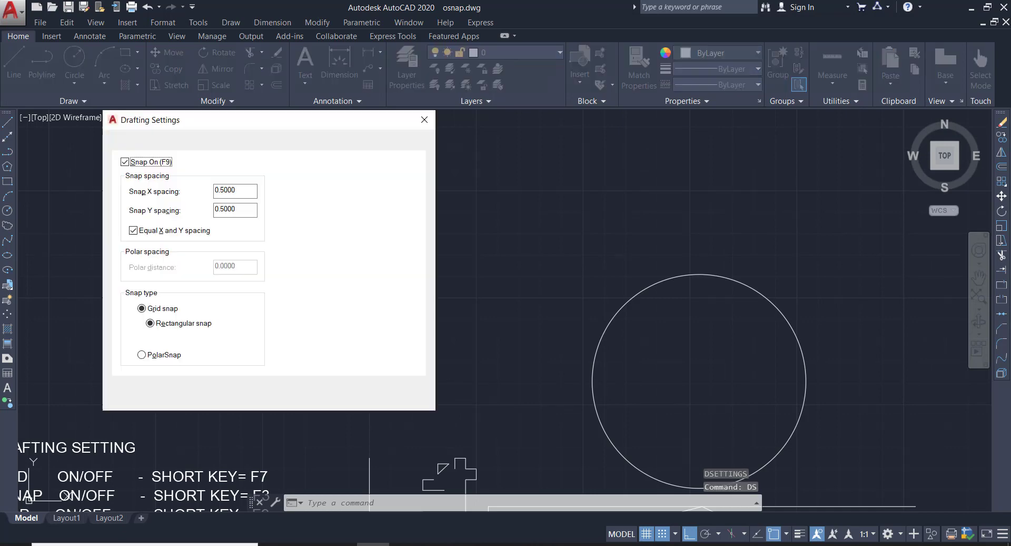
double_click(388, 249)
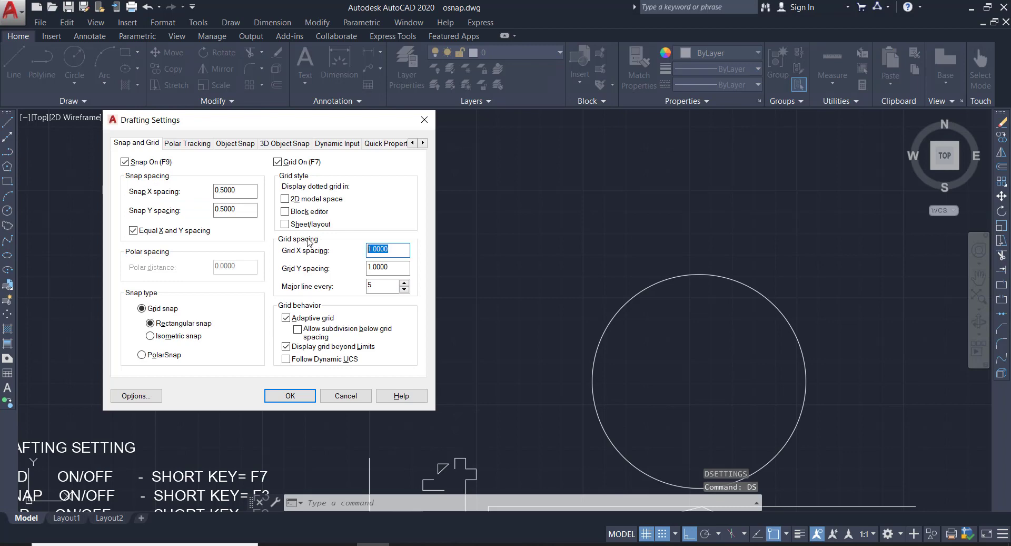
key(BackSpace)
text(.5)
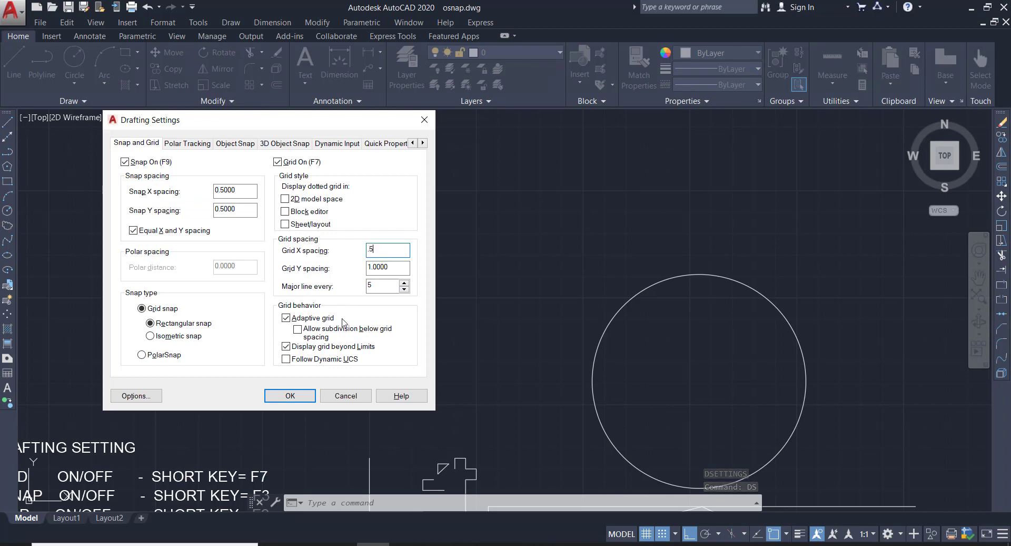
click(291, 396)
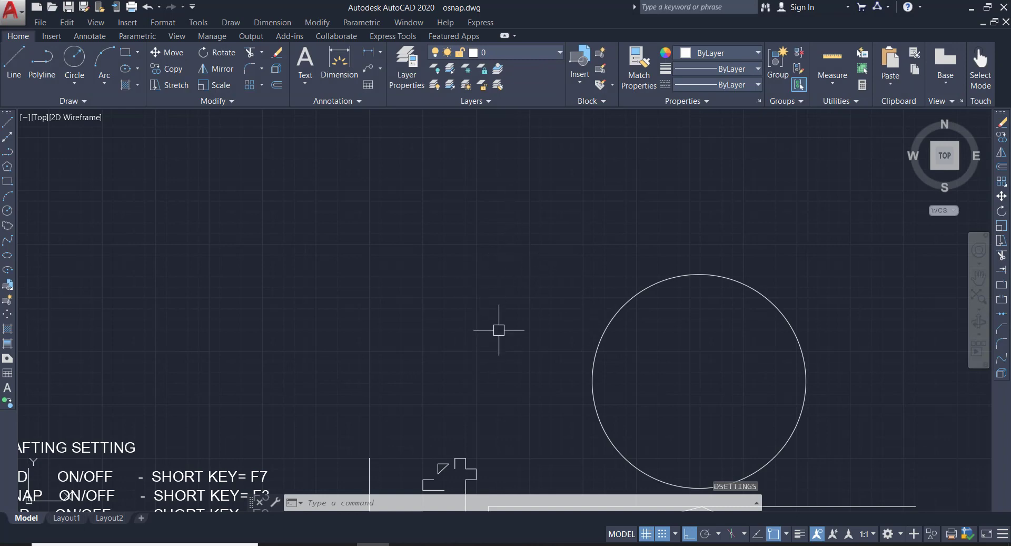
Review the polar tracking options in the drafting settings and close them without changes
scroll(470, 244, down, 2)
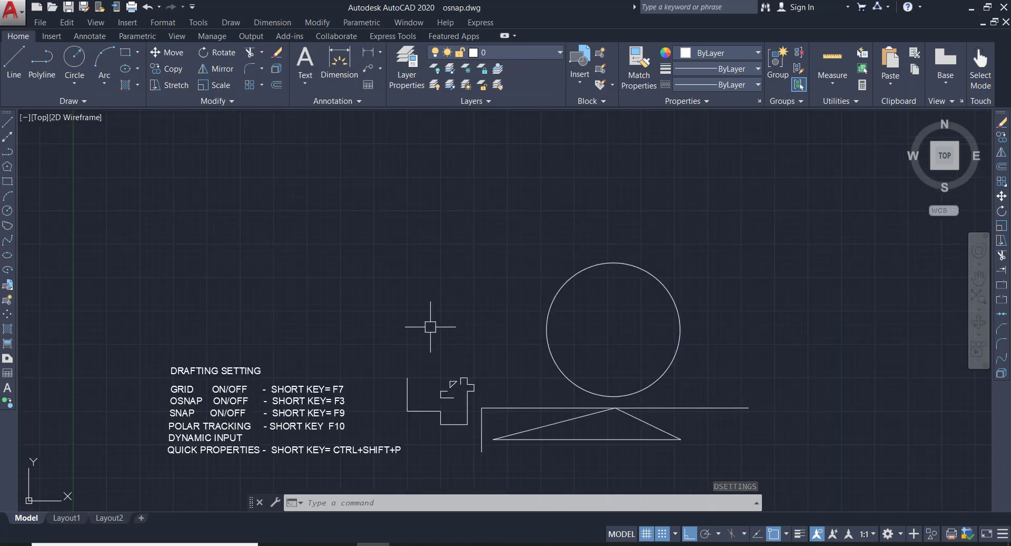
scroll(395, 292, up, 1)
scroll(351, 335, up, 1)
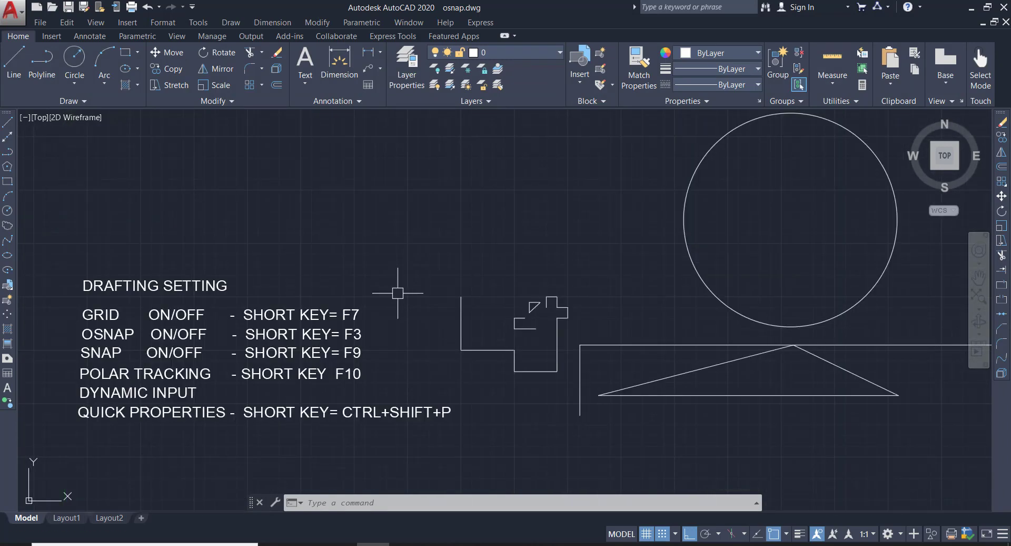
middle_drag(447, 259, 437, 268)
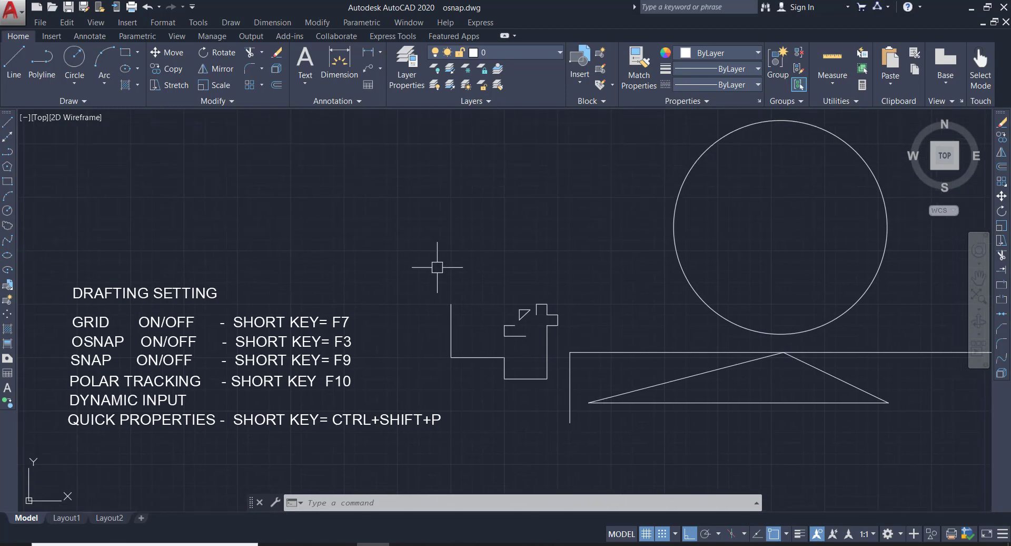
text(DS)
key(Return)
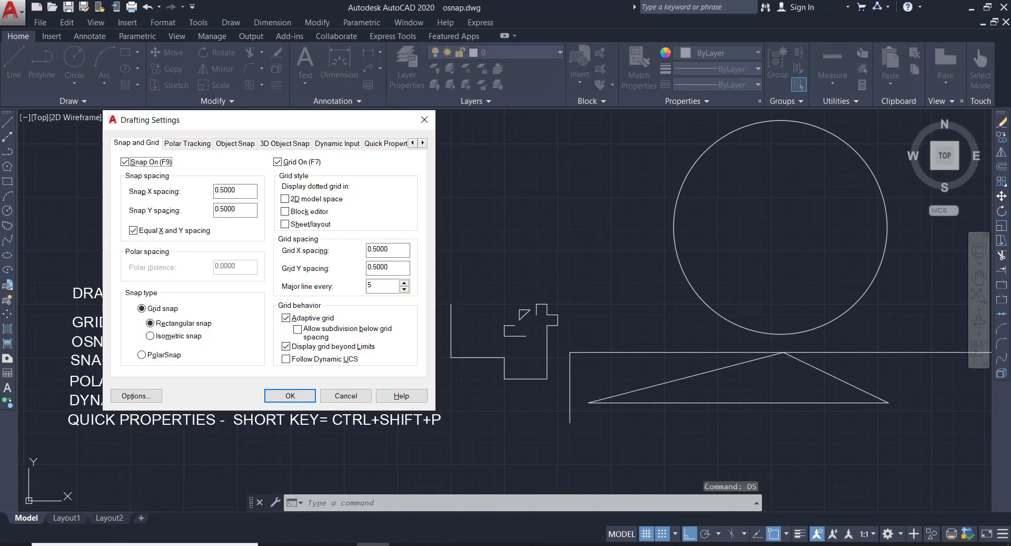
click(194, 144)
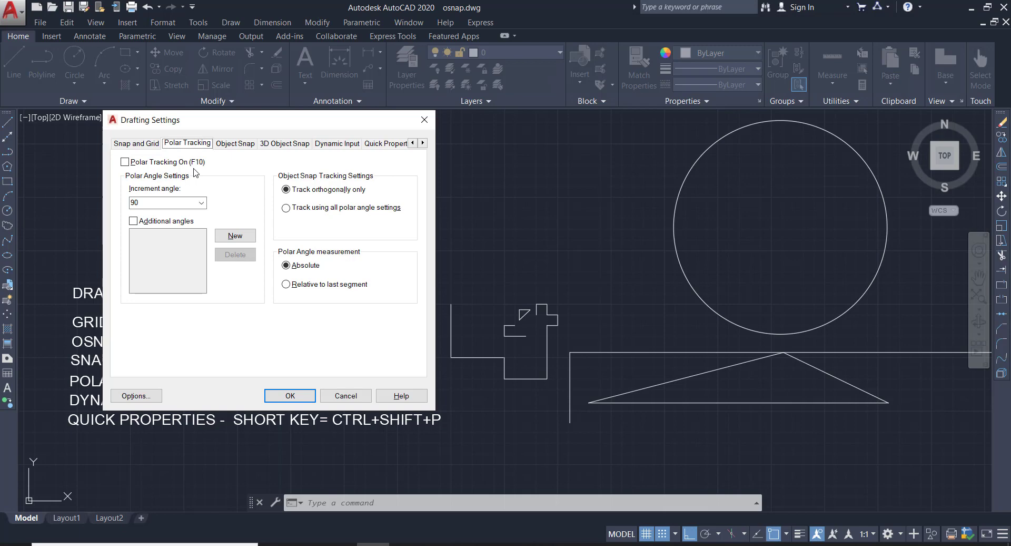
click(291, 396)
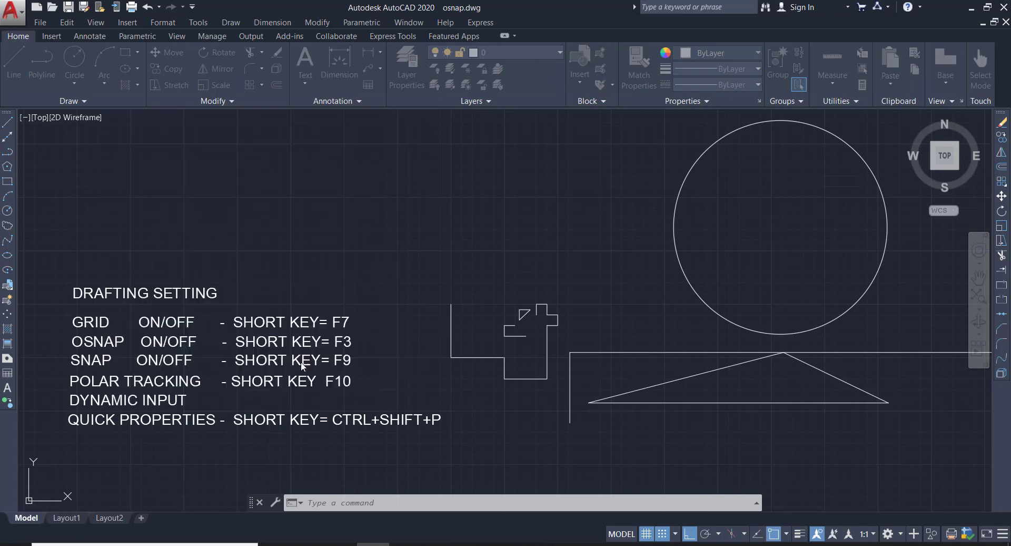
Draw a stepped chain of six horizontal and vertical lines above the notes, with horizontal segments about 8.5, 4 and 4 units long
scroll(244, 424, down, 3)
scroll(316, 352, up, 2)
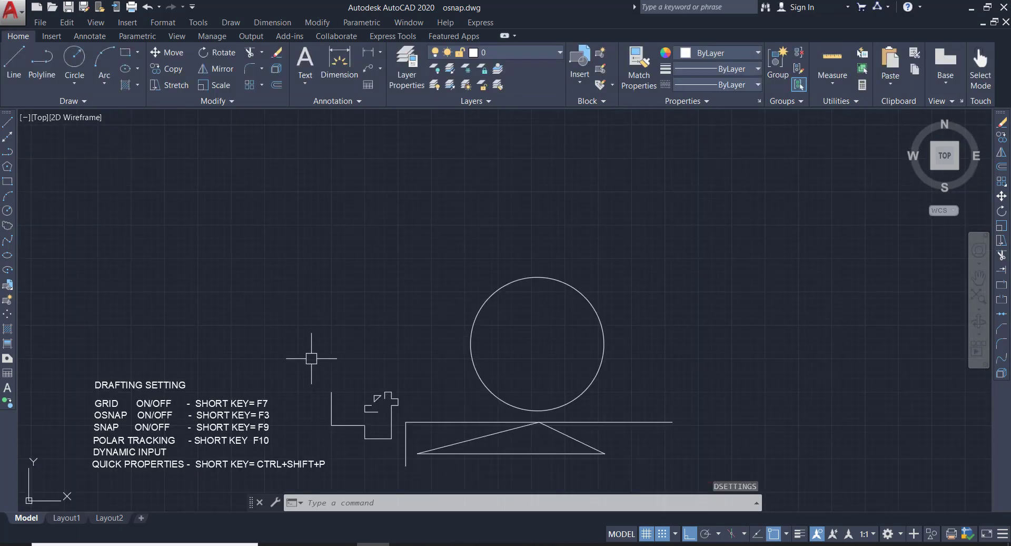
text(l)
key(Return)
click(292, 338)
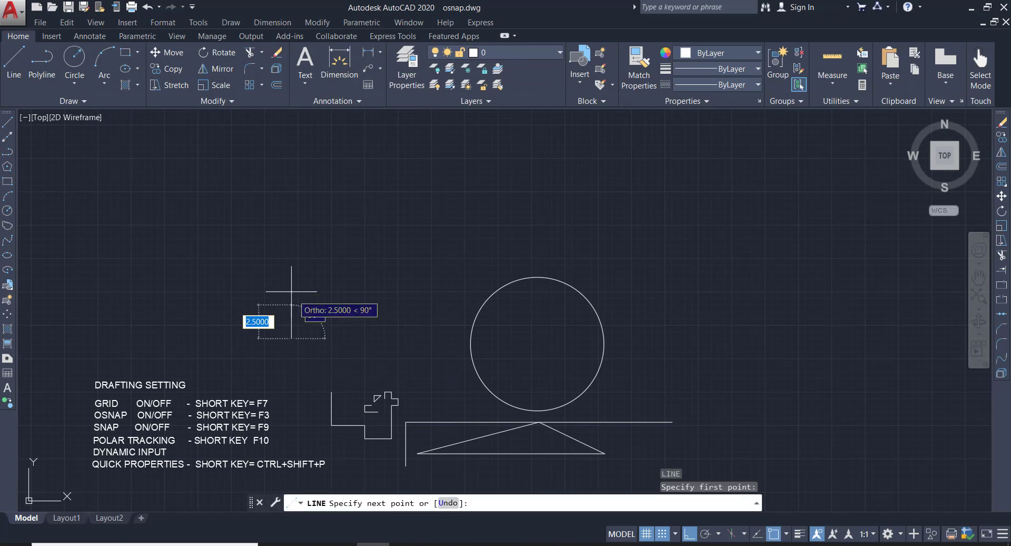
click(290, 271)
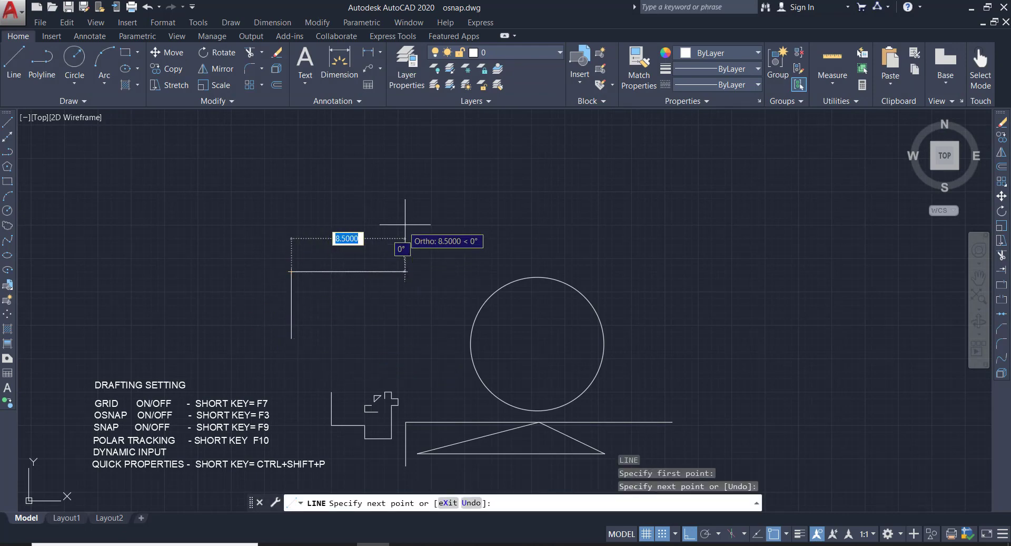
click(404, 272)
click(404, 191)
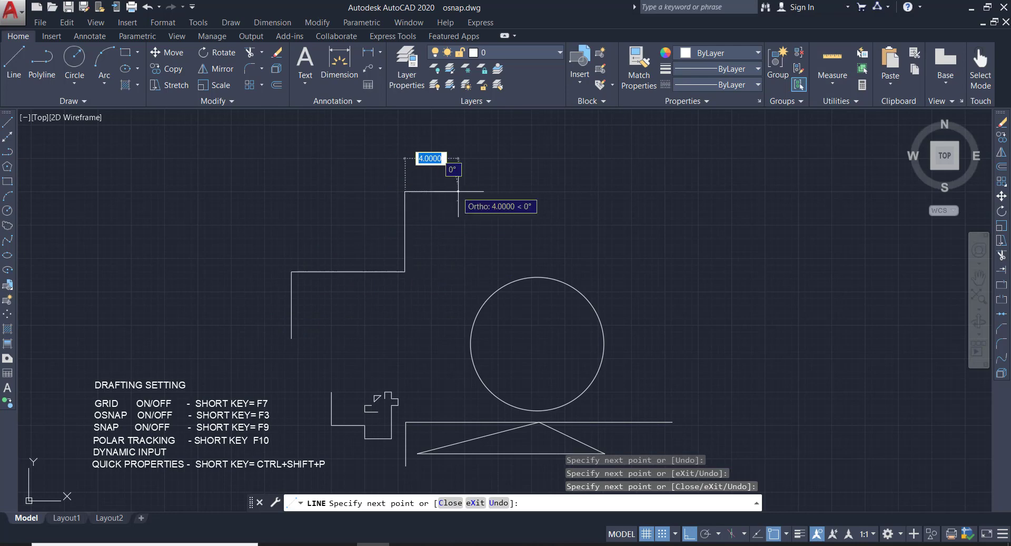
click(459, 192)
click(458, 264)
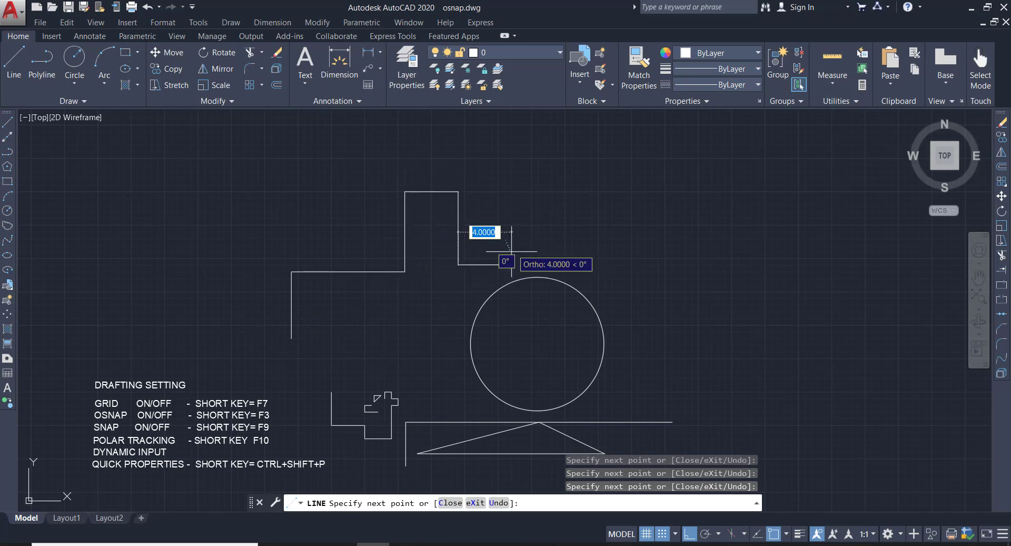
click(512, 252)
key(Return)
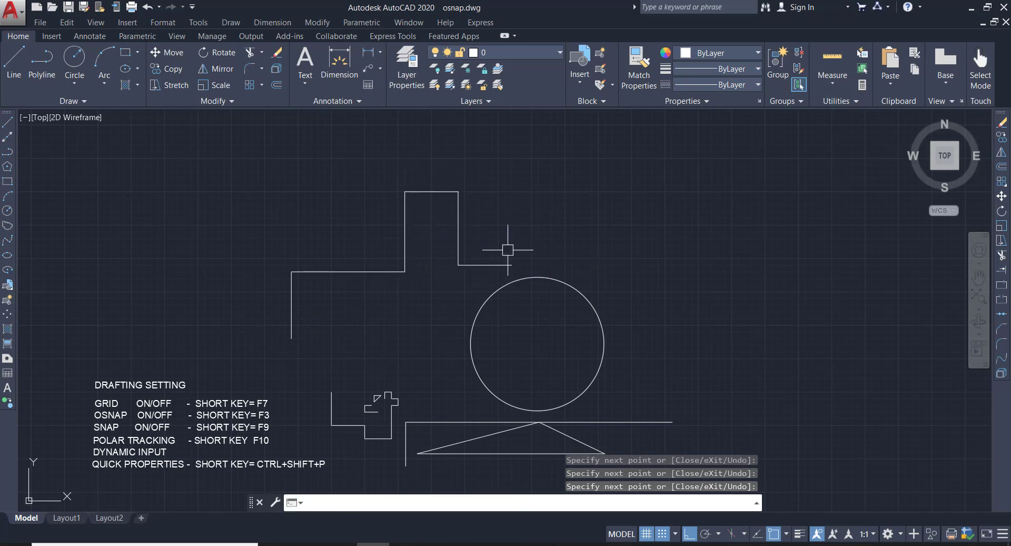
Add 45, 25 and 135 as additional polar angles in the drafting settings and apply them
text(DS)
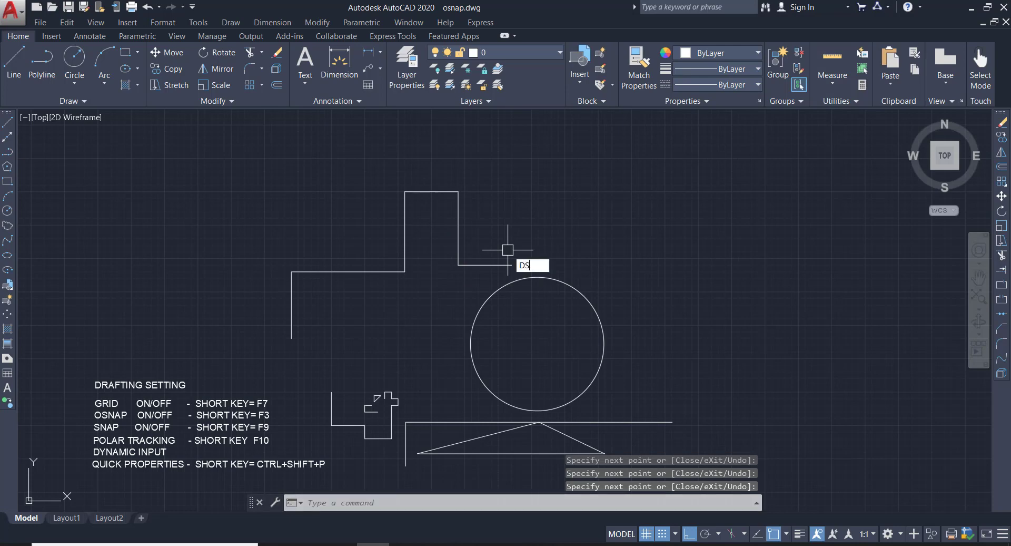
key(Return)
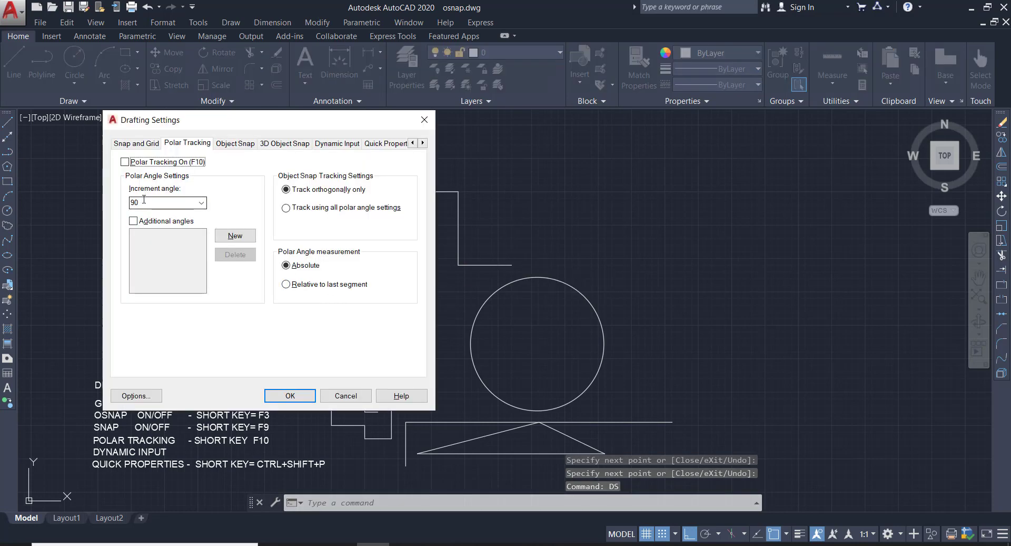
click(235, 236)
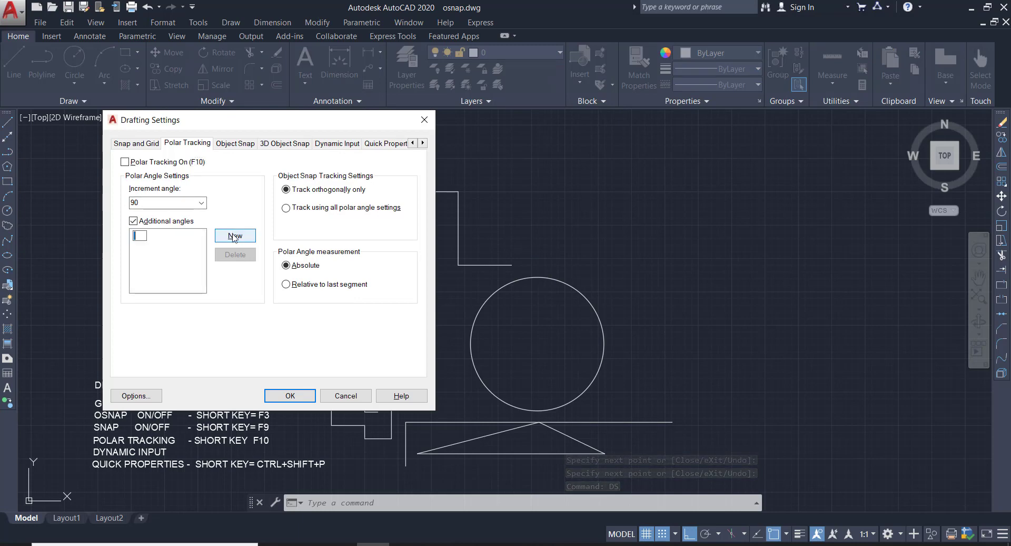
text(4)
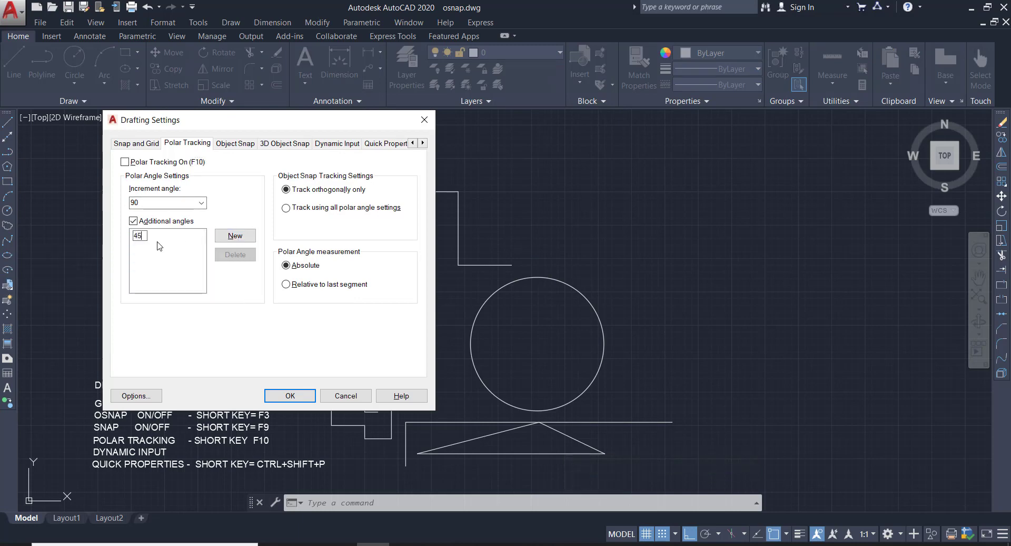
text(5)
click(236, 237)
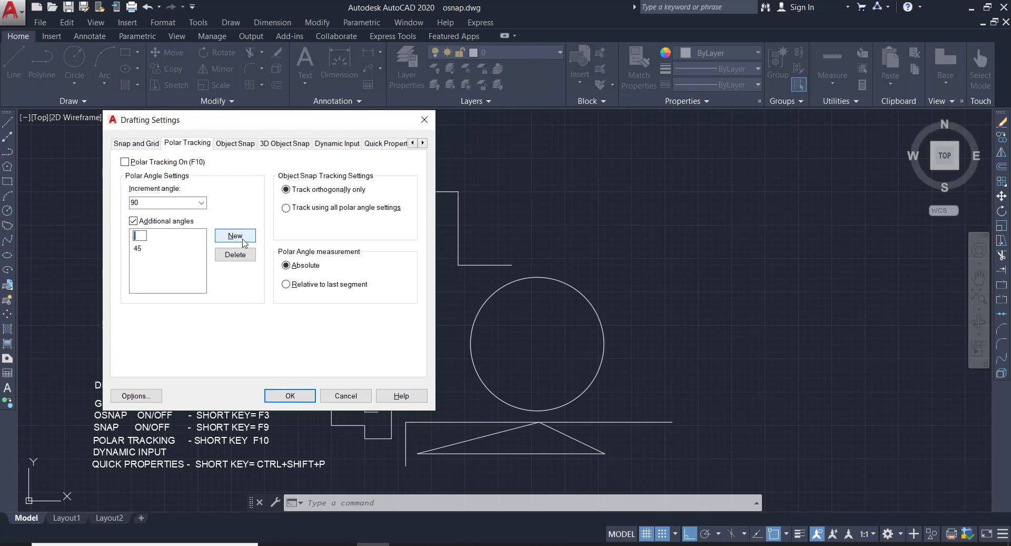
text(25)
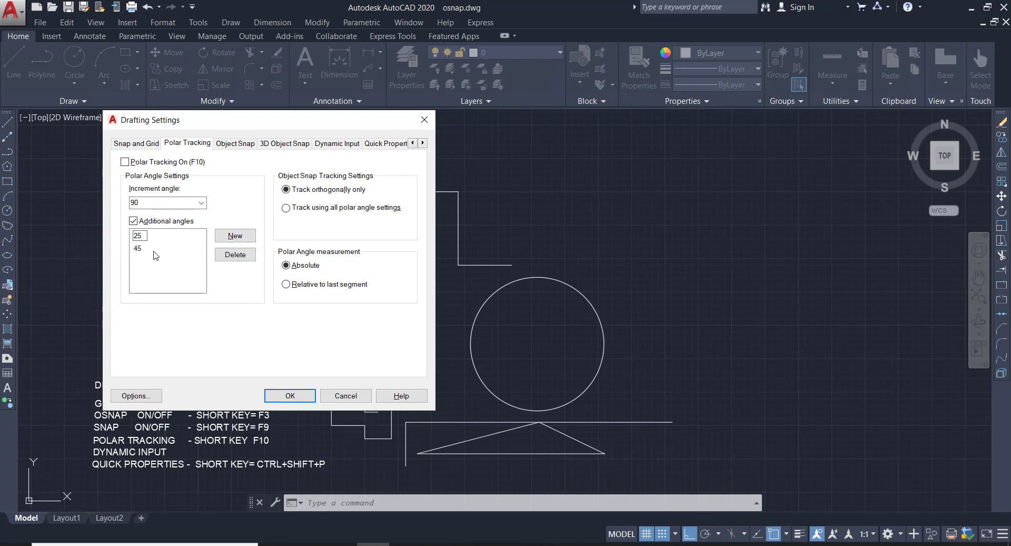
click(235, 236)
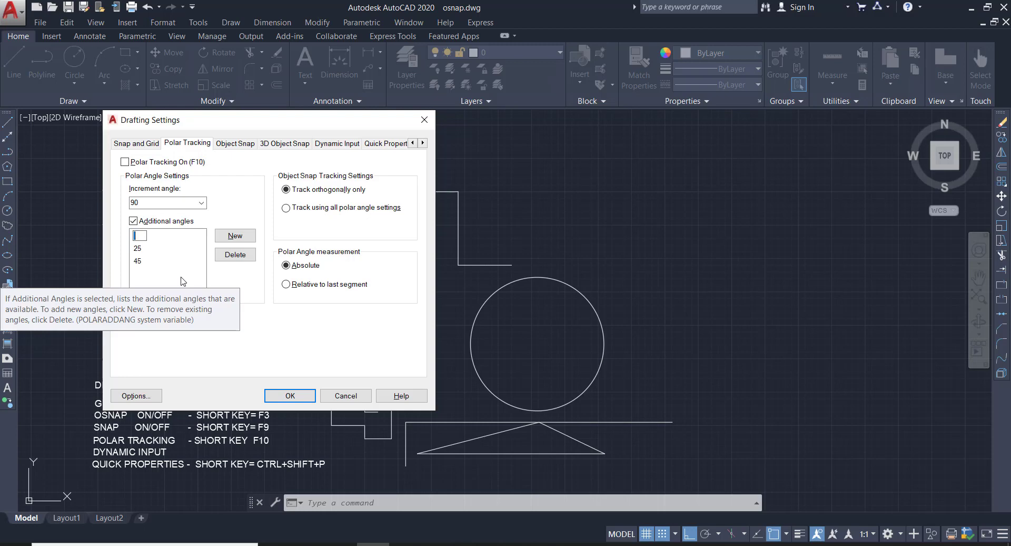
text(135)
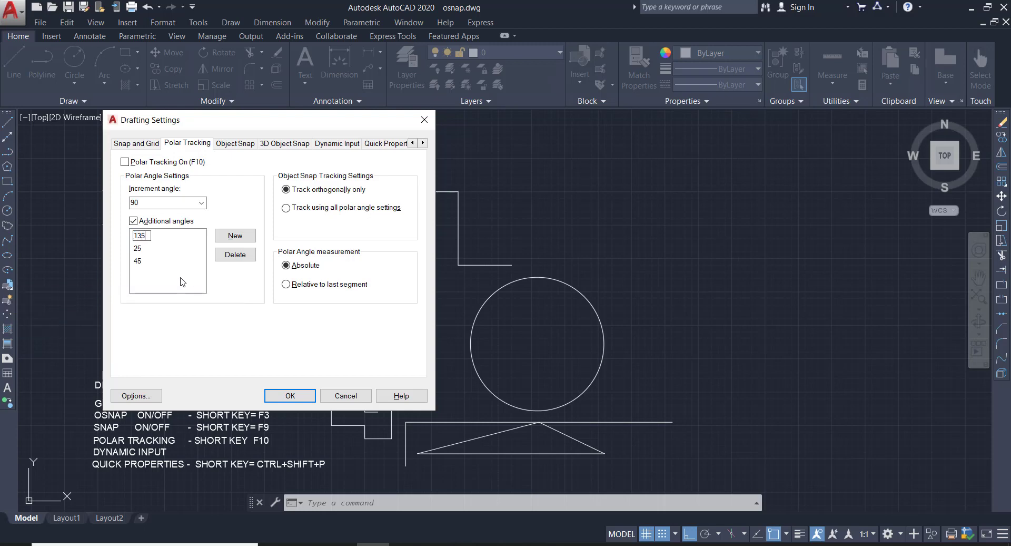
click(288, 395)
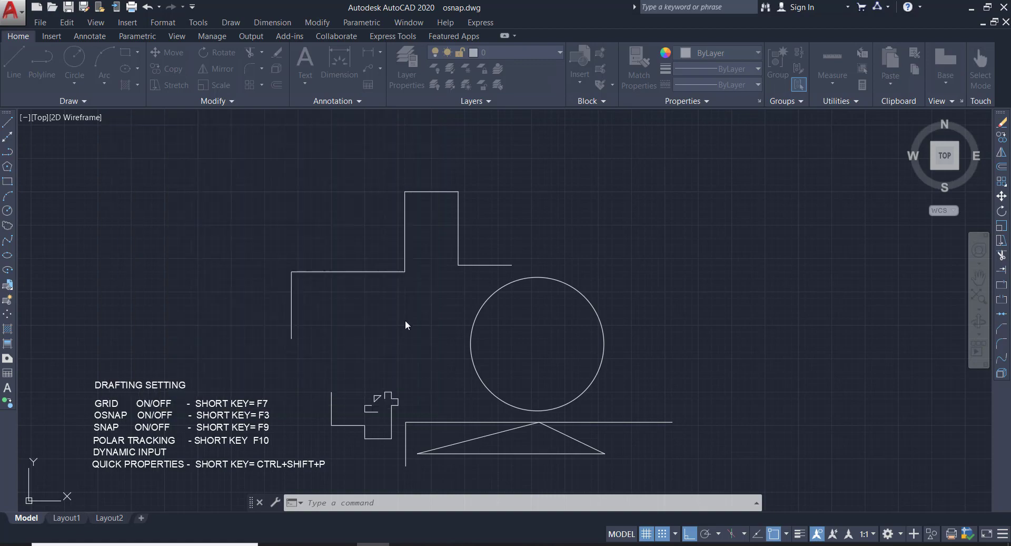
Draw a chain of three orthogonal lines above the circle: up about 4 units, right, and up again
text(l)
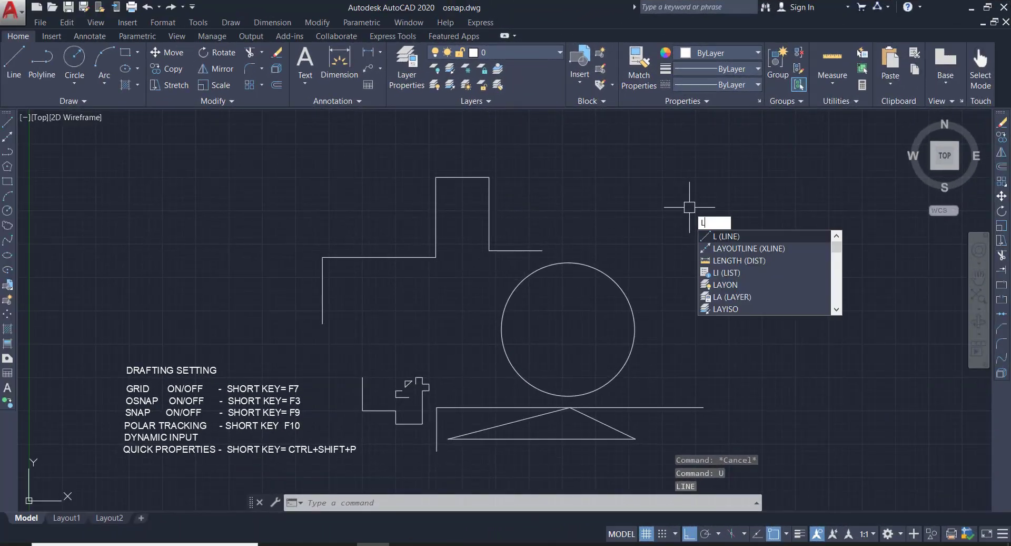
key(Return)
click(609, 242)
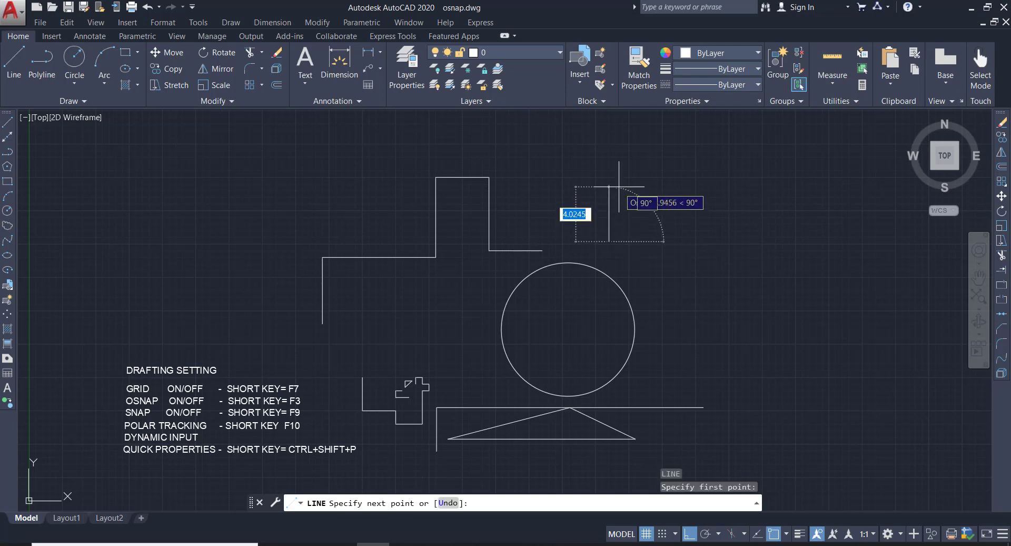
click(609, 186)
click(703, 187)
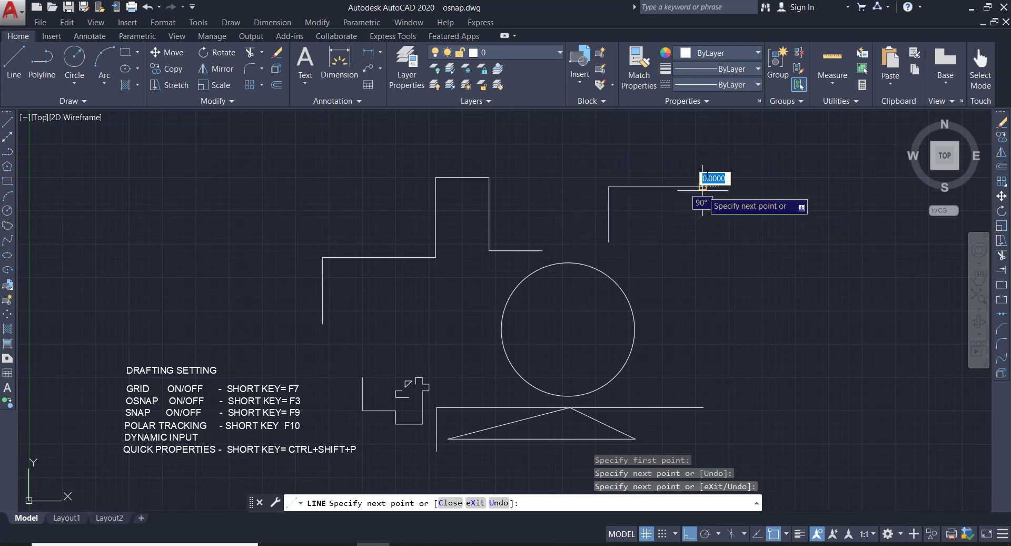
click(703, 150)
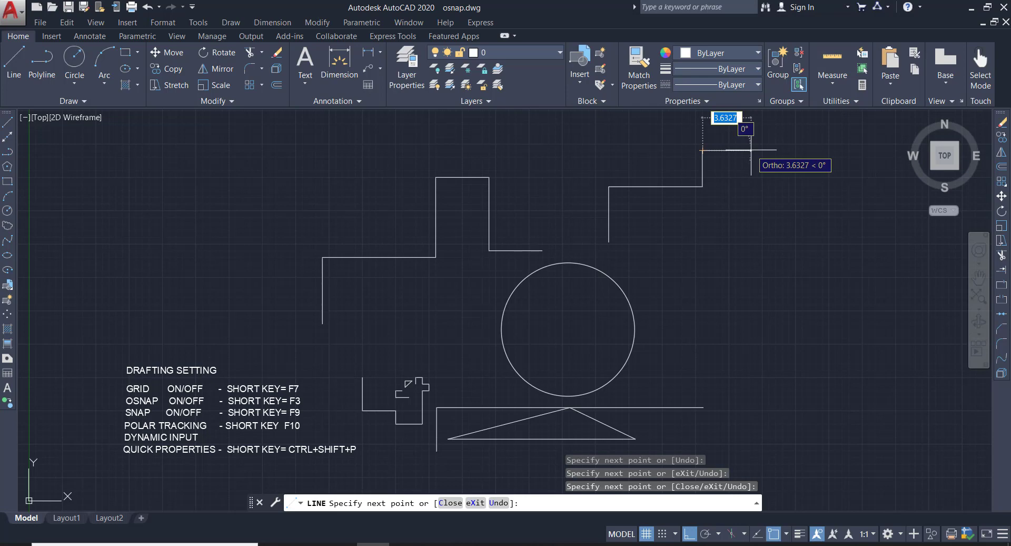
key(Escape)
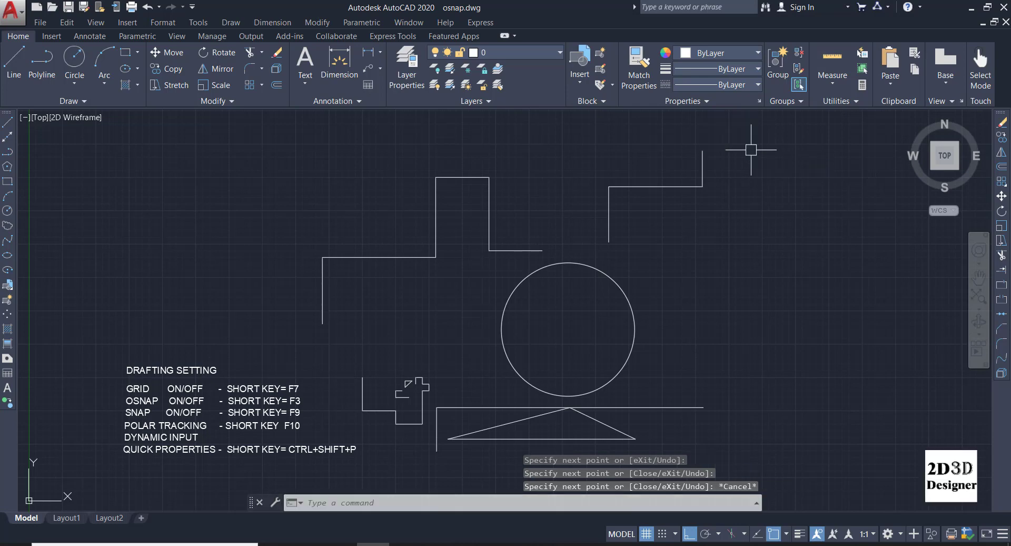
Turn on polar tracking in the drafting settings and draw a line about 10.24 units long at 25° beside the circle
key(Return)
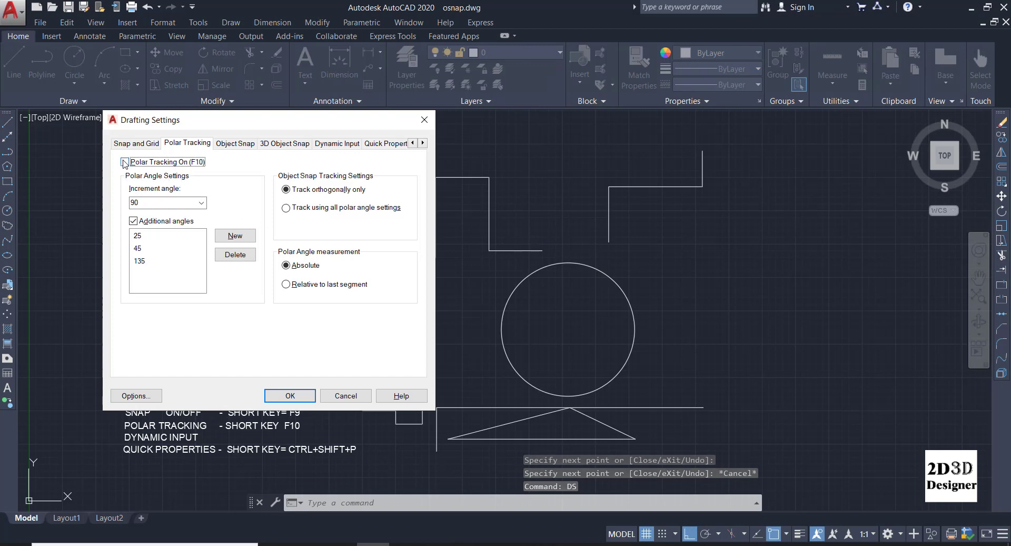
click(289, 396)
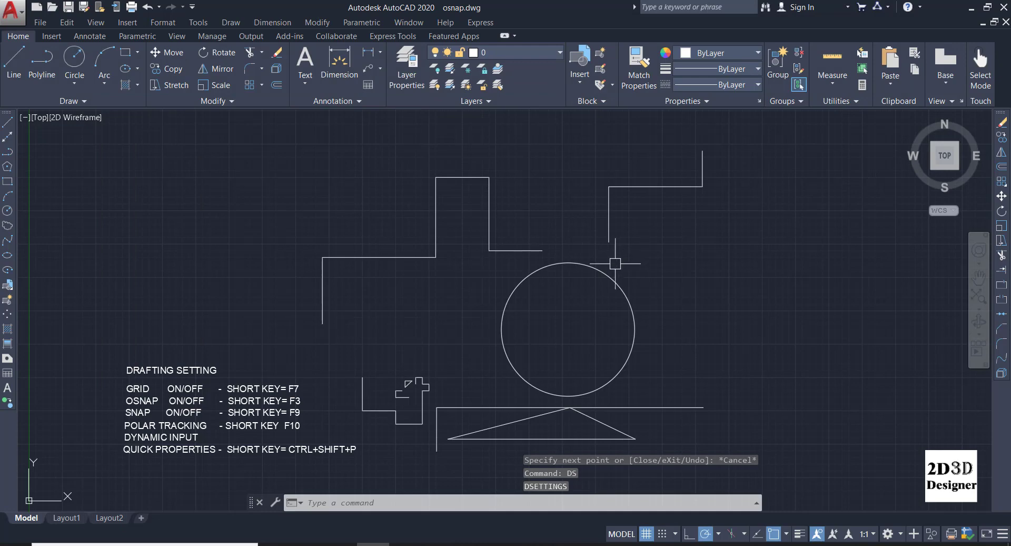
text(l)
key(Return)
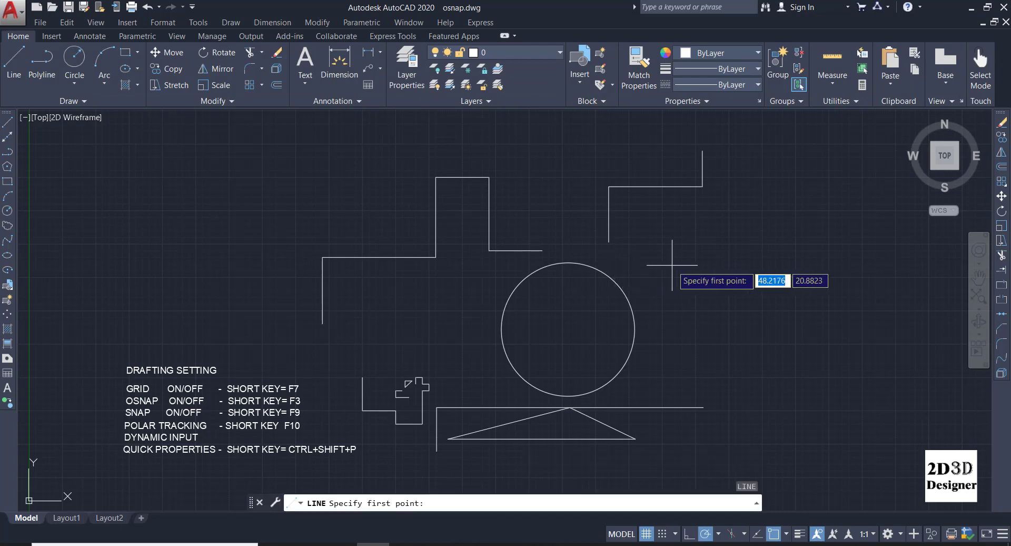
click(672, 265)
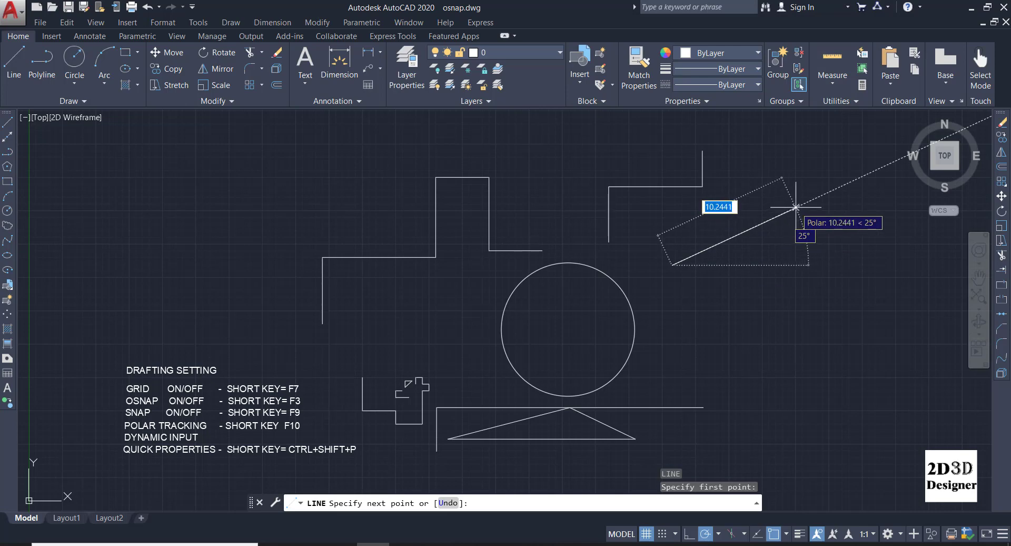
click(796, 207)
Continue the line chain up and around the three-line shape, ending with a 45° segment about 3.6 units long and a short downward segment
click(796, 180)
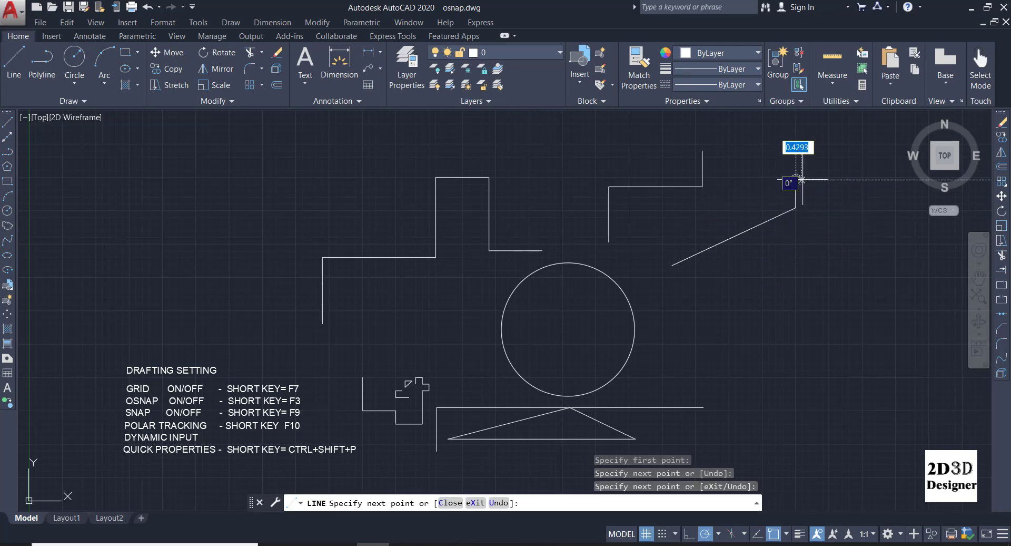
click(854, 152)
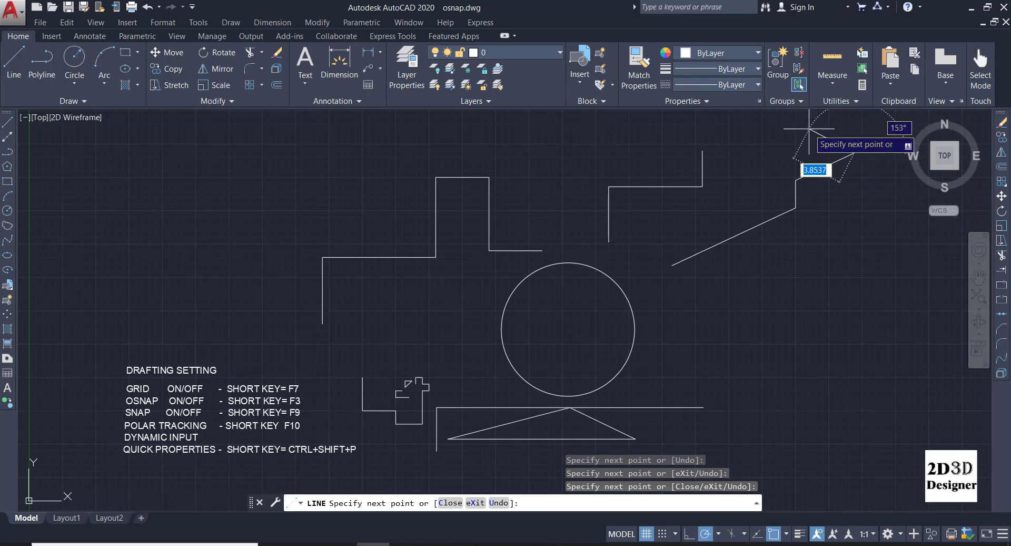
click(822, 121)
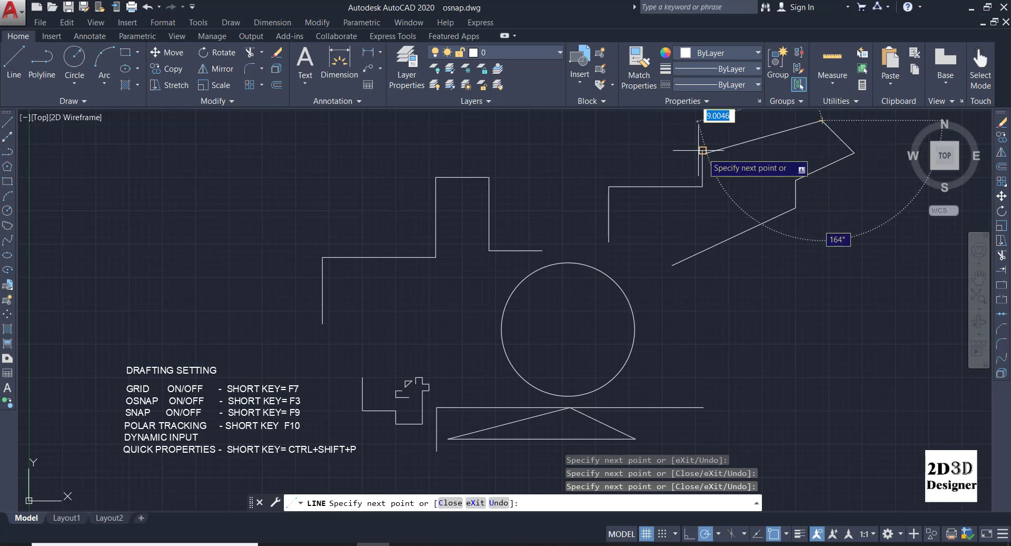
click(584, 137)
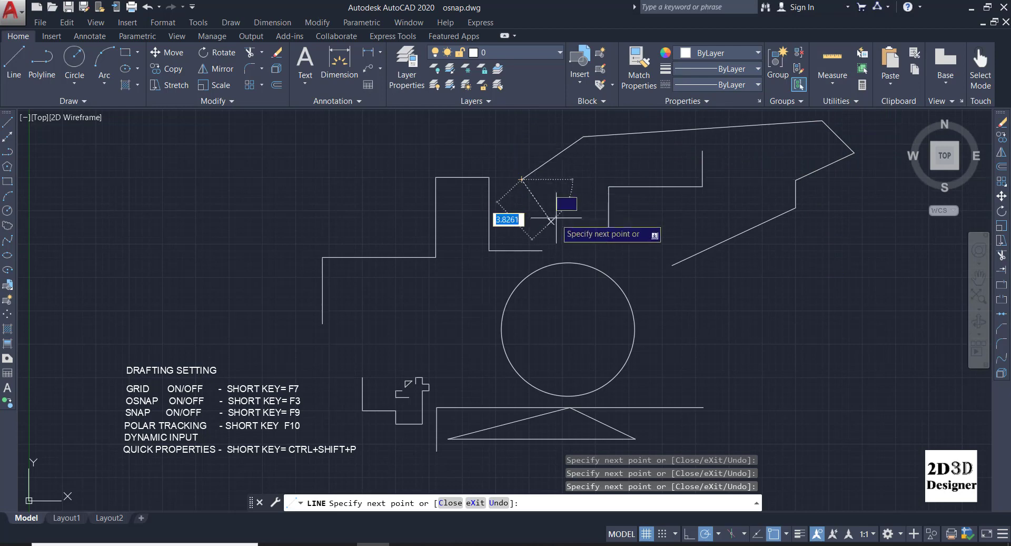
click(541, 237)
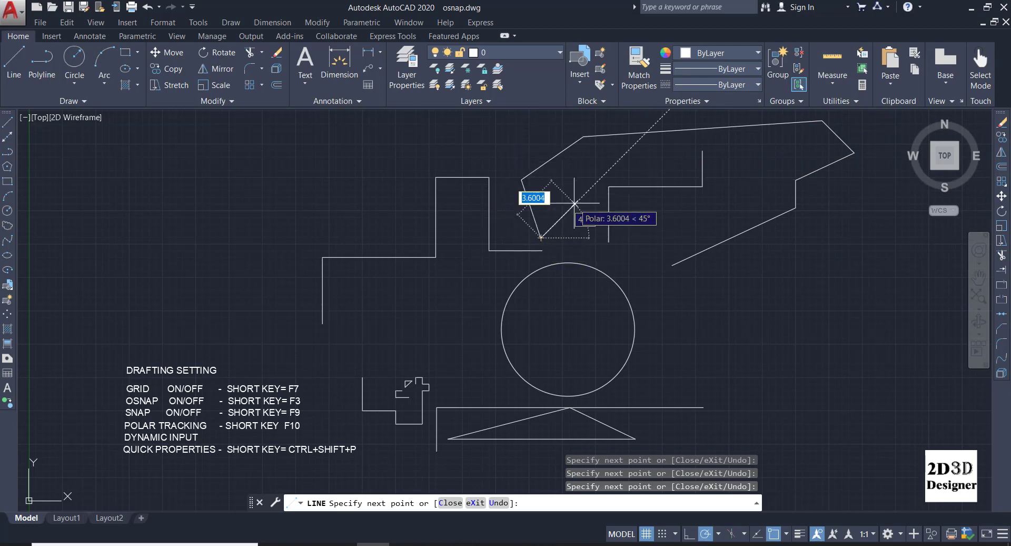
click(574, 202)
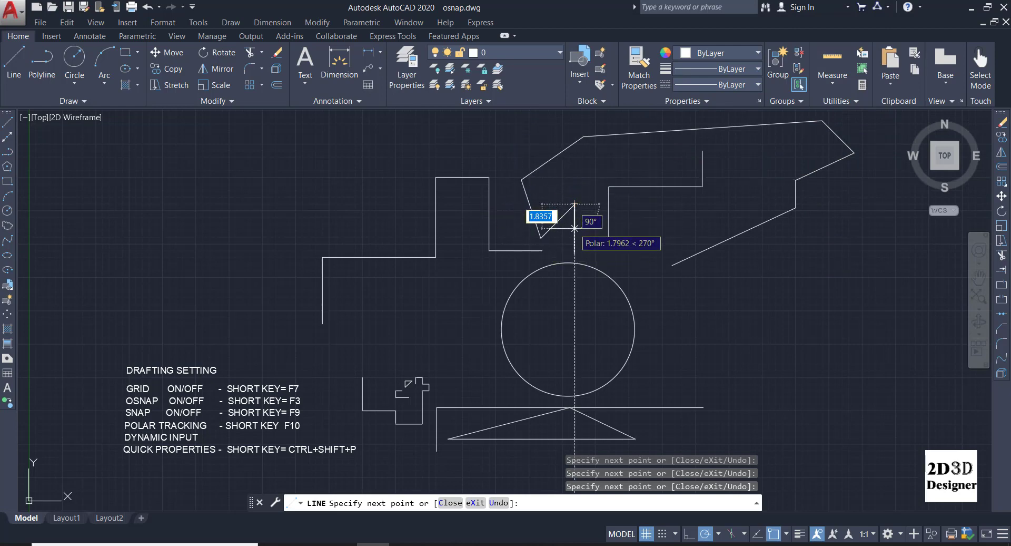
key(Escape)
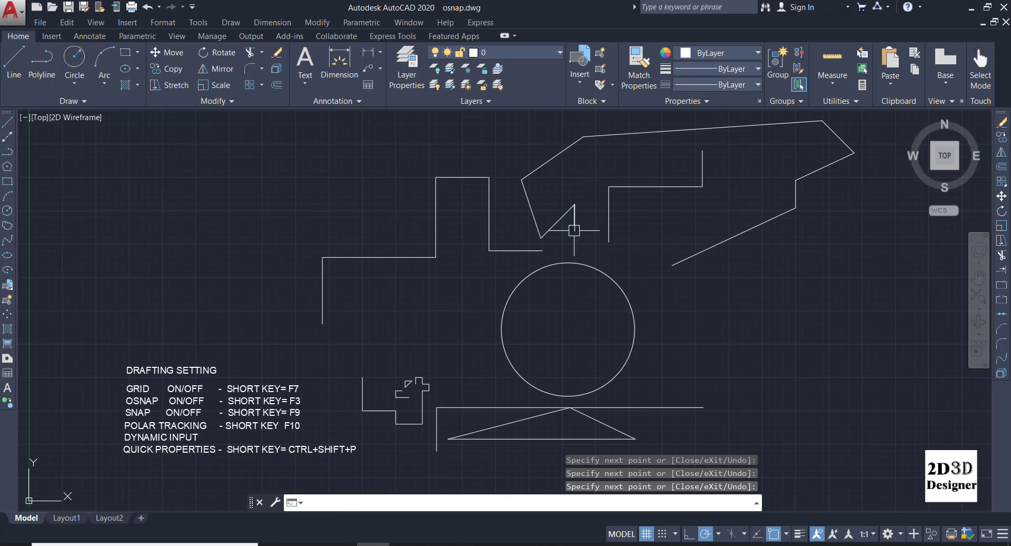
Add 250 as another additional polar angle in the drafting settings and apply it
text(ds)
key(Return)
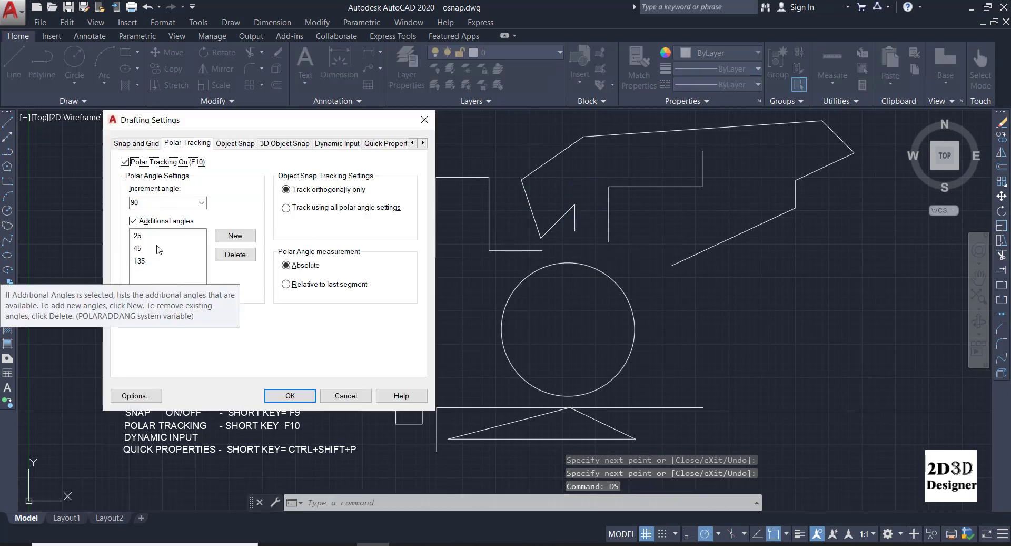
click(235, 236)
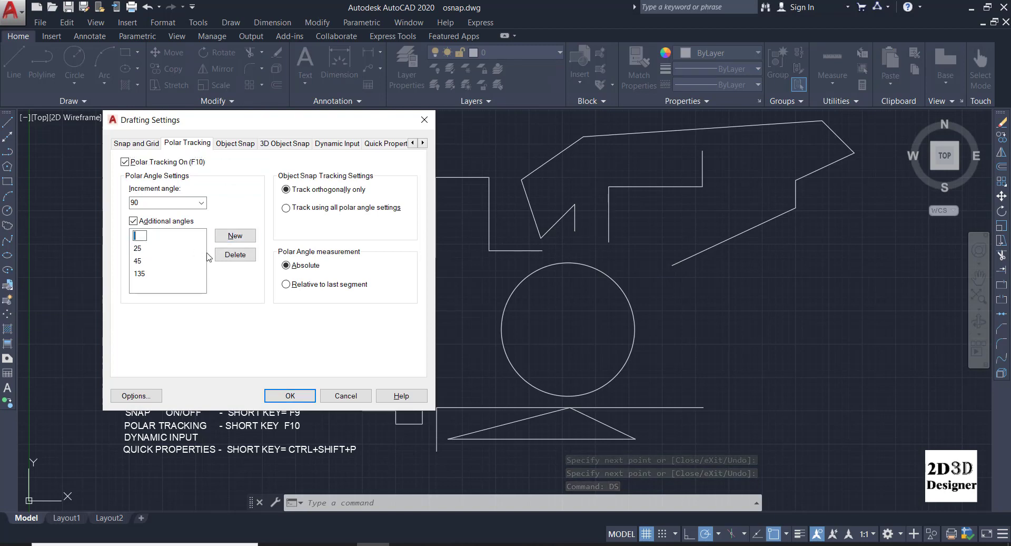
text(250)
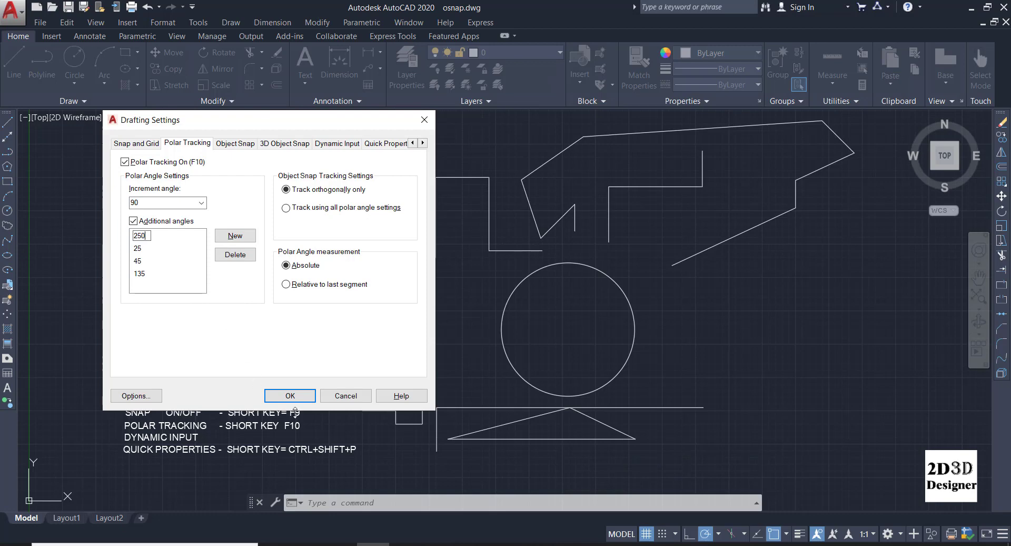
click(290, 396)
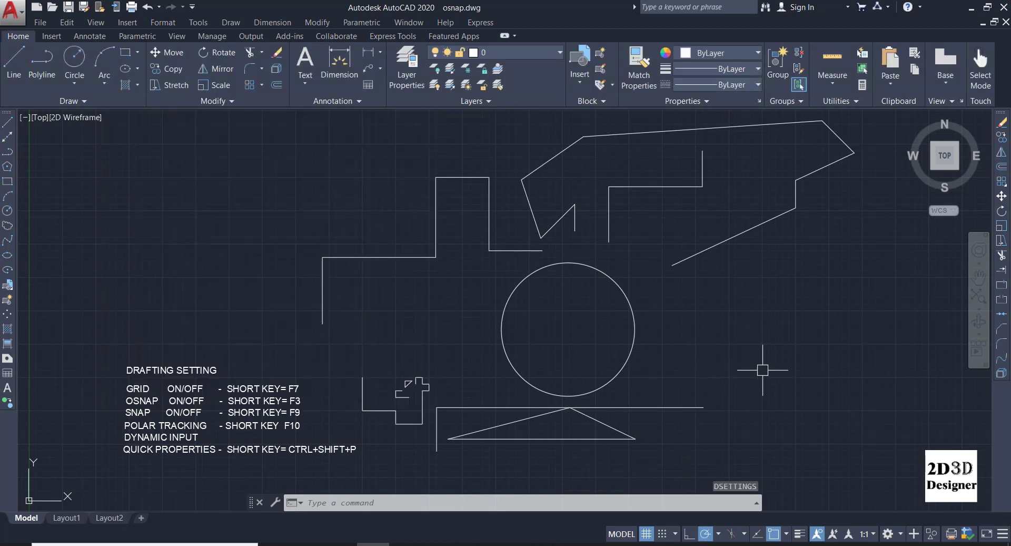
Draw a first line segment about 9.12 units long at 250° in the empty area beside the triangle and circle
text(L)
key(Return)
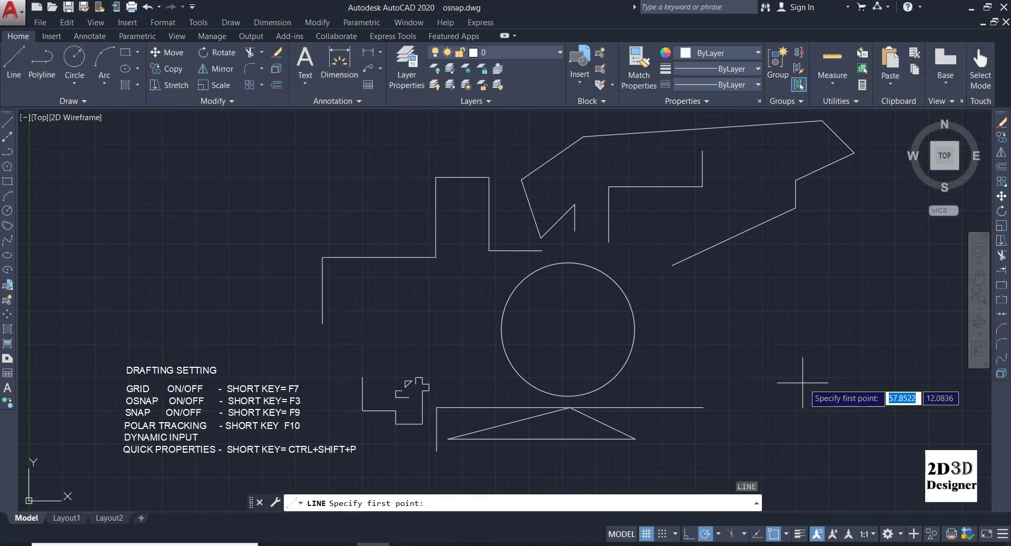
click(821, 382)
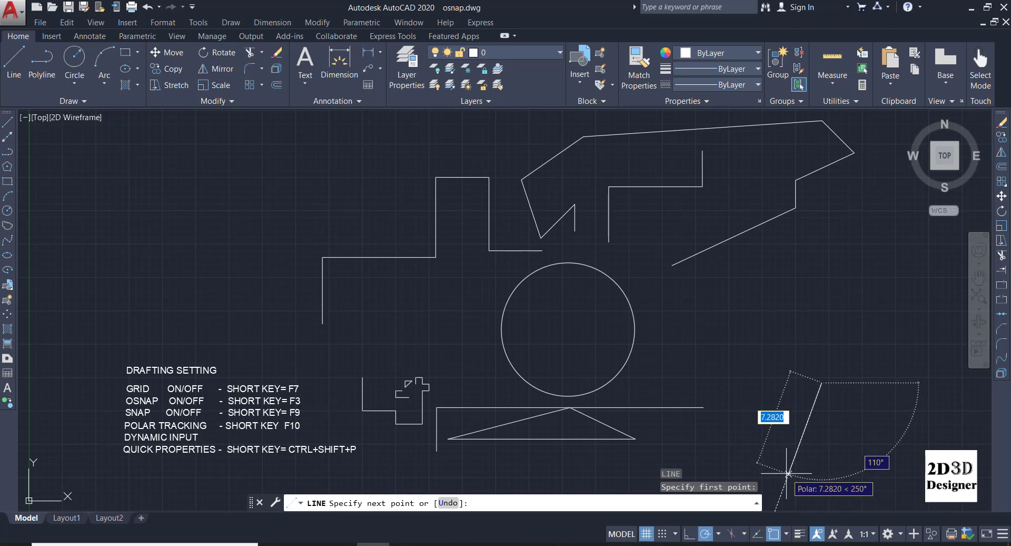
scroll(791, 465, down, 4)
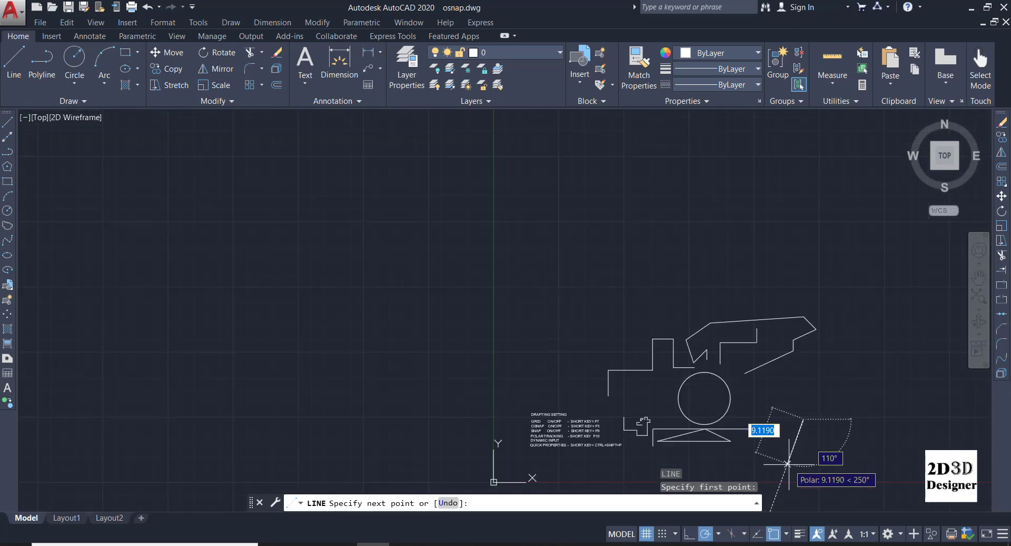
click(788, 464)
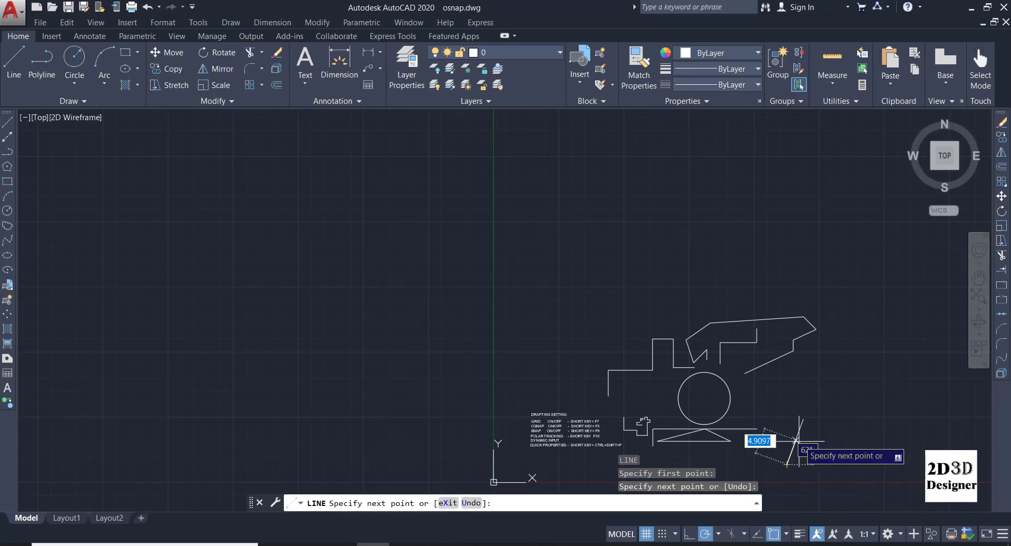
Continue the chain with a slightly rising segment to the right, a short vertical one up and a 45° diagonal, and end it
scroll(800, 439, up, 4)
click(904, 482)
click(904, 428)
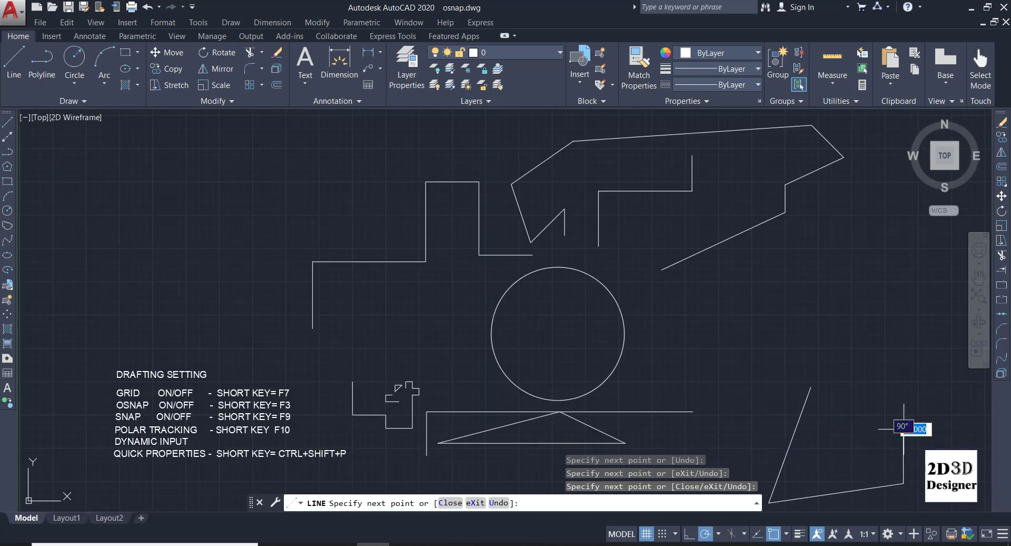
scroll(774, 459, down, 4)
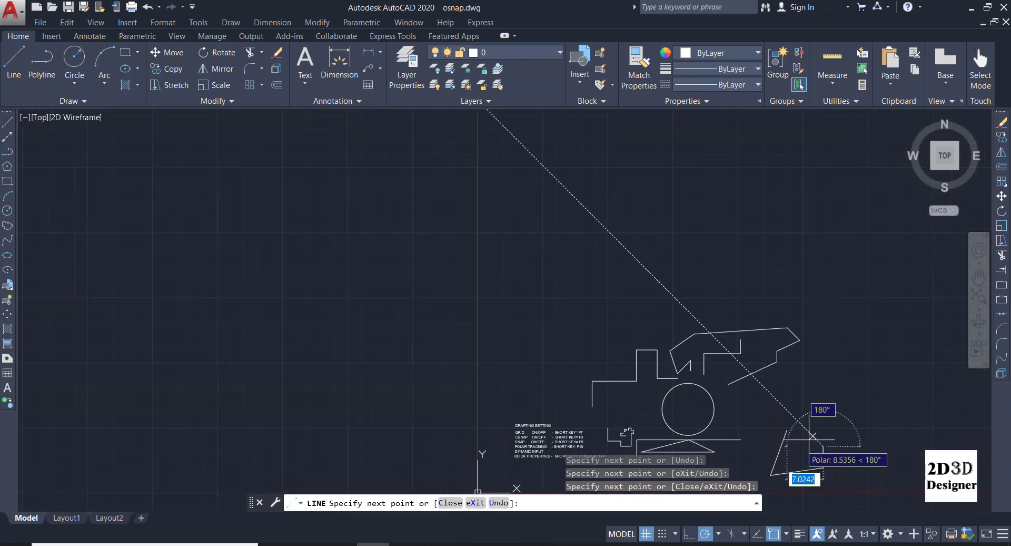
click(871, 403)
key(Return)
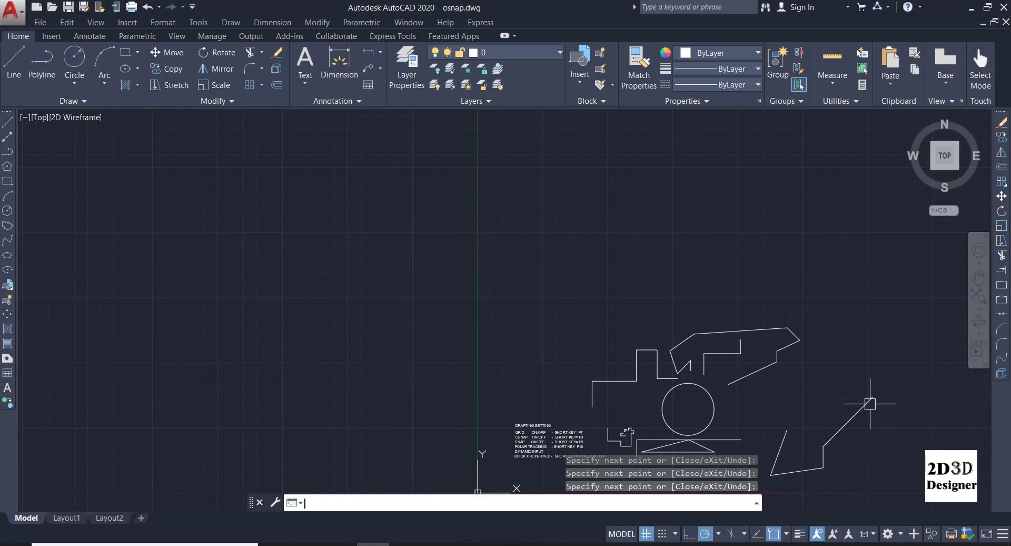
Enable all object snap modes in the drafting settings and apply them
middle_drag(896, 467, 856, 441)
scroll(856, 441, up, 2)
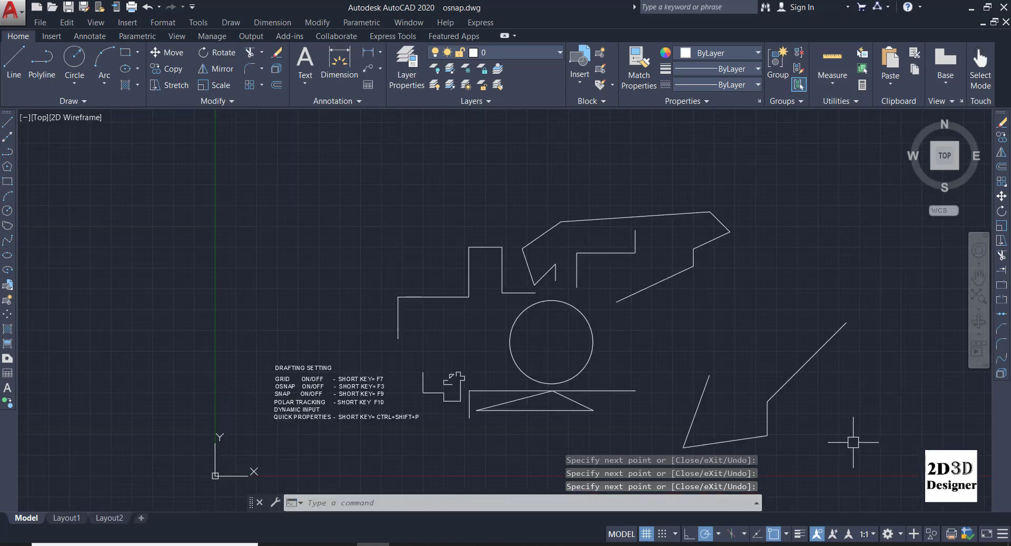
text(DS)
key(Return)
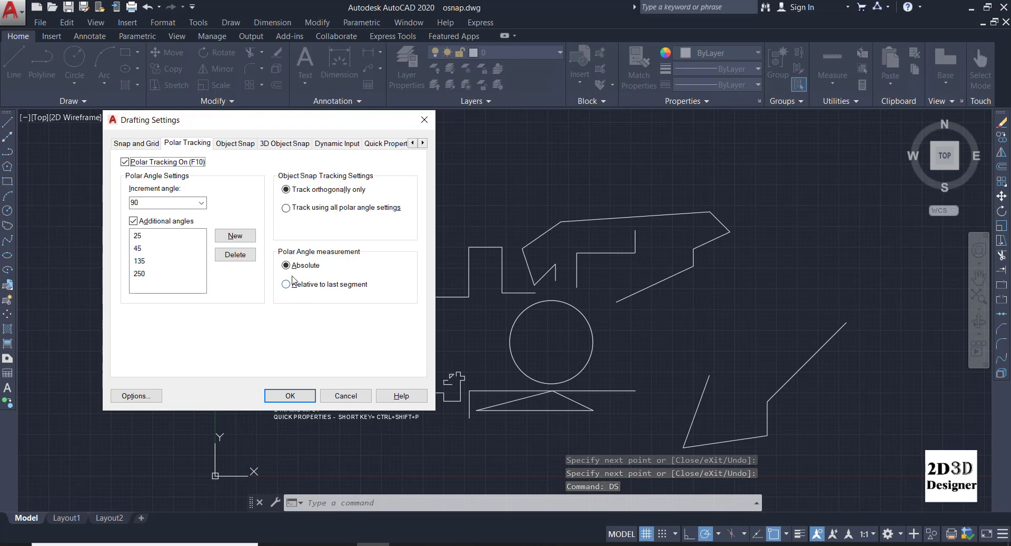
click(235, 144)
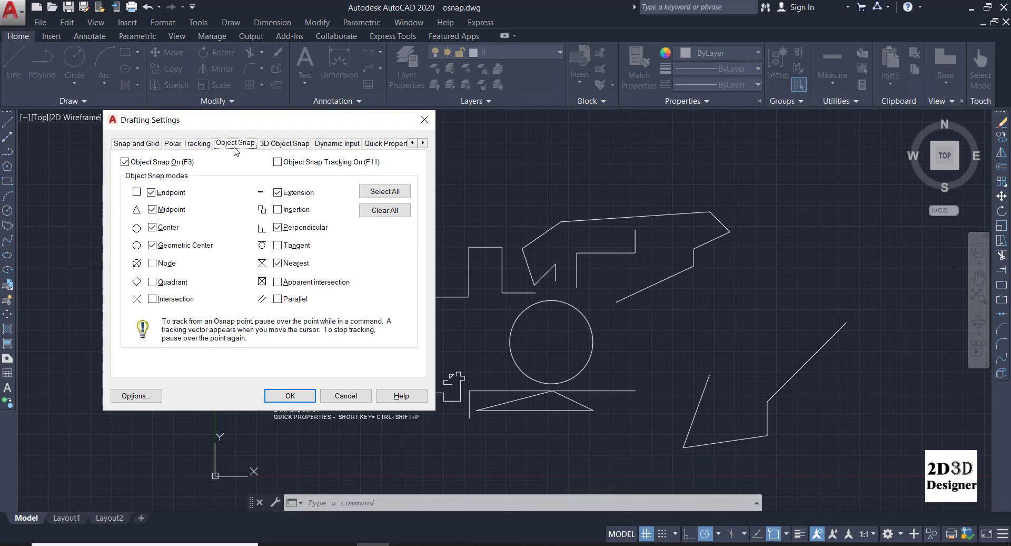
click(367, 191)
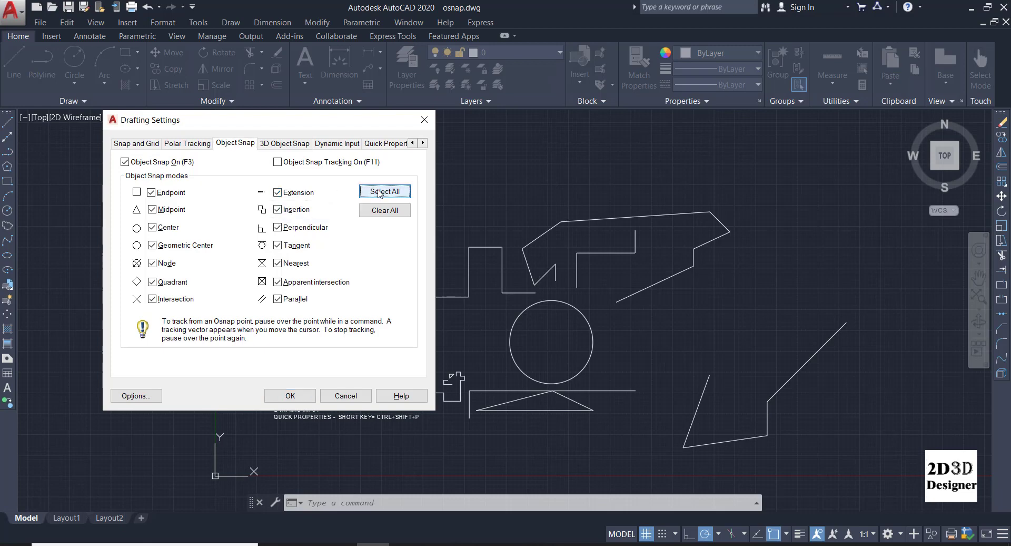
click(288, 396)
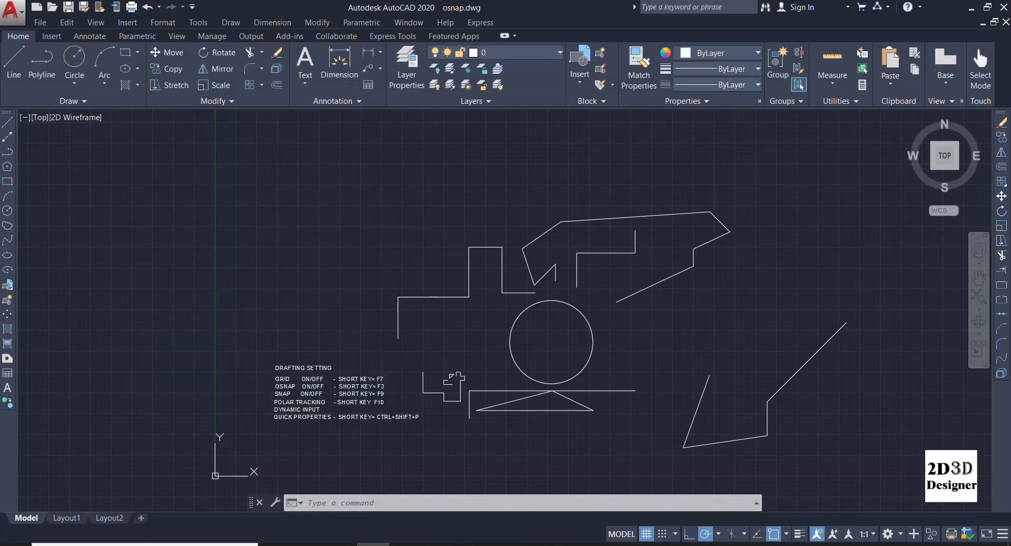
Draw a zigzag of four lines with two peaks on the stepped shape's lower horizontal line, ending at its left corner
scroll(541, 263, up, 2)
text(L)
key(Return)
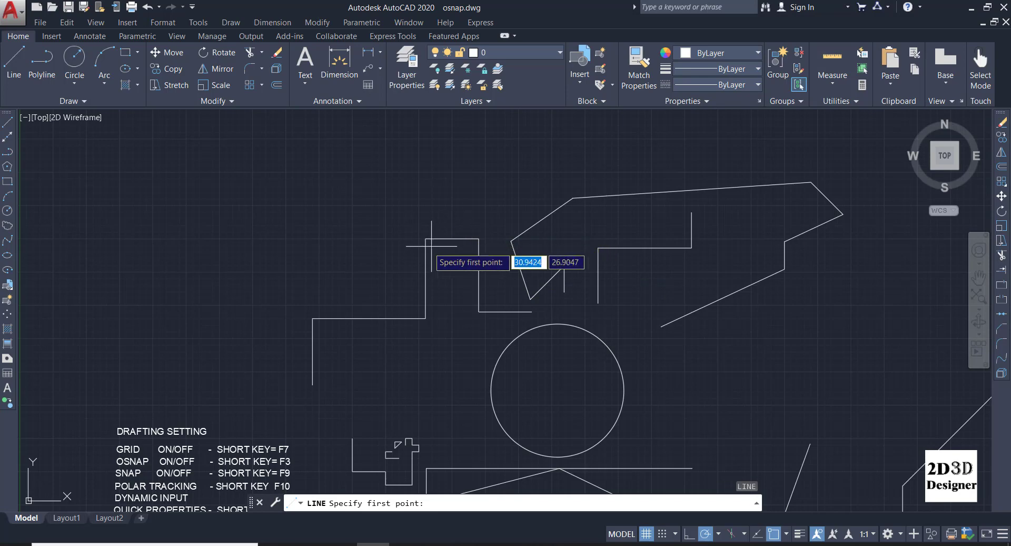
click(380, 318)
click(372, 273)
click(342, 318)
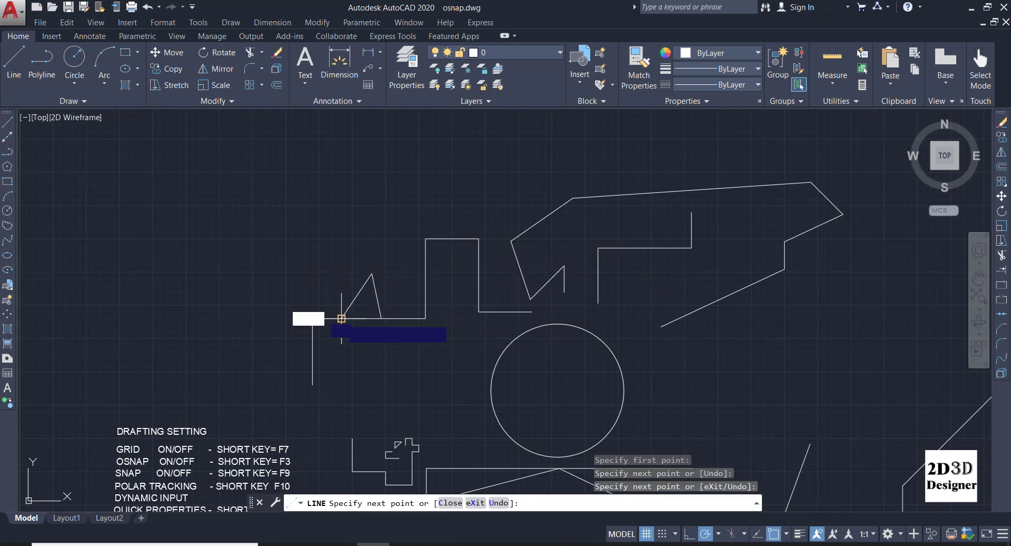
click(320, 243)
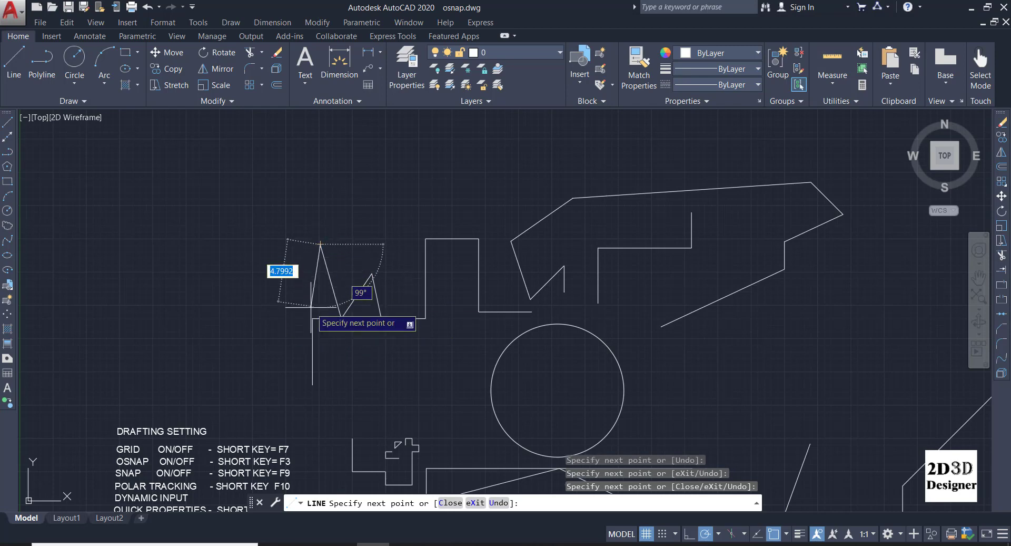
click(314, 317)
key(Return)
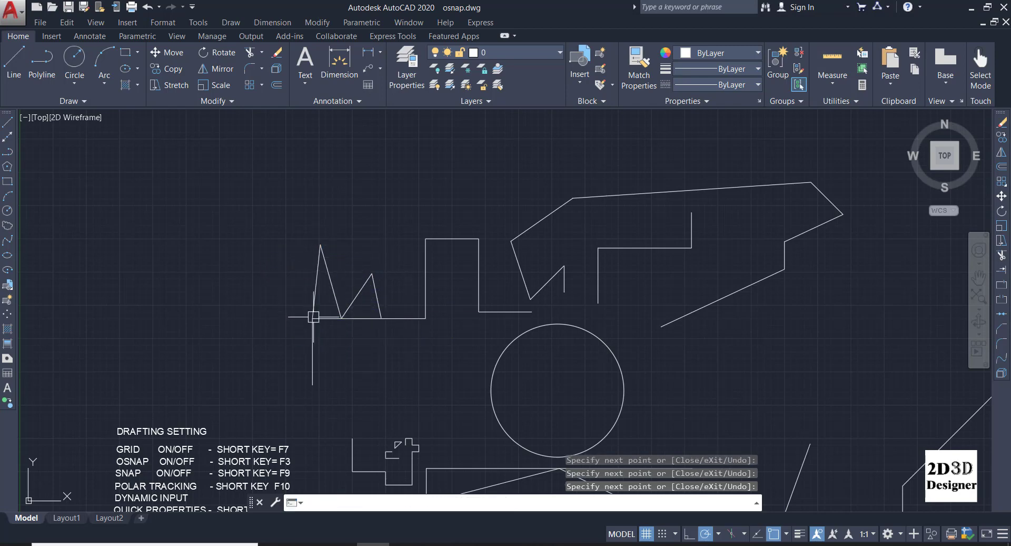
Disable pointer input and dimension input in the dynamic input drafting settings and apply the change
text(DS)
key(Return)
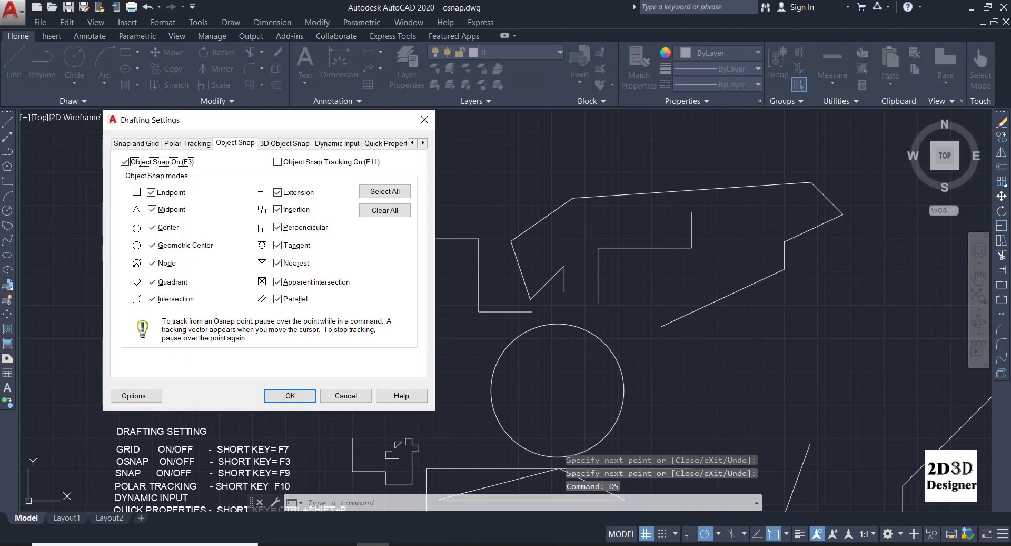
click(331, 144)
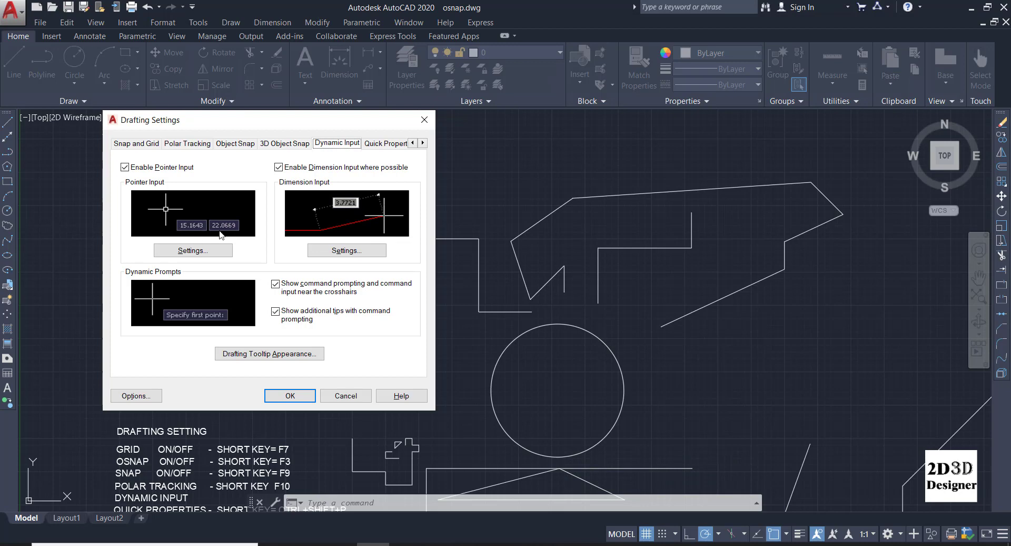
click(278, 167)
click(125, 167)
click(290, 396)
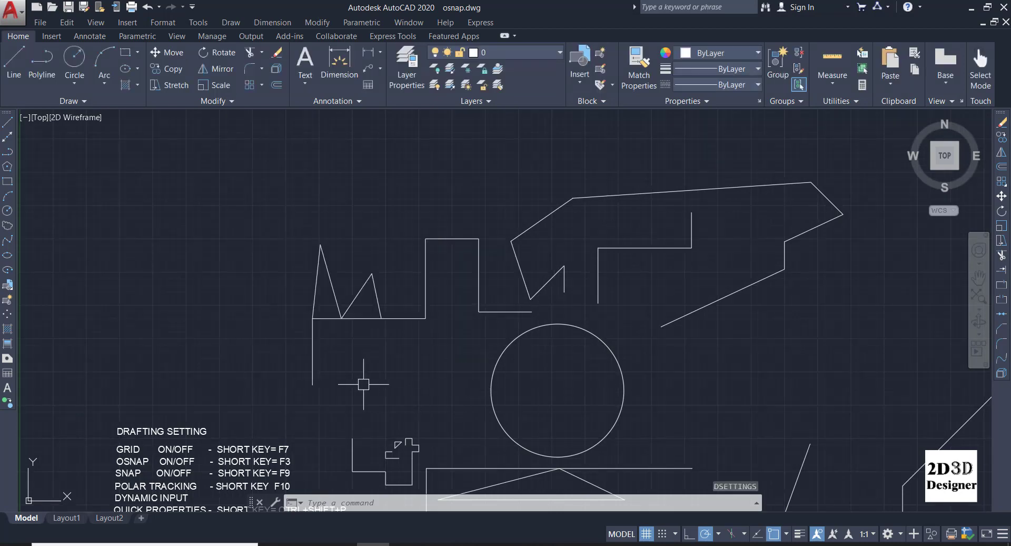
Draw a single slanted line up to the left, crossing the vertical line at the stepped shape's left end
text(l)
key(Return)
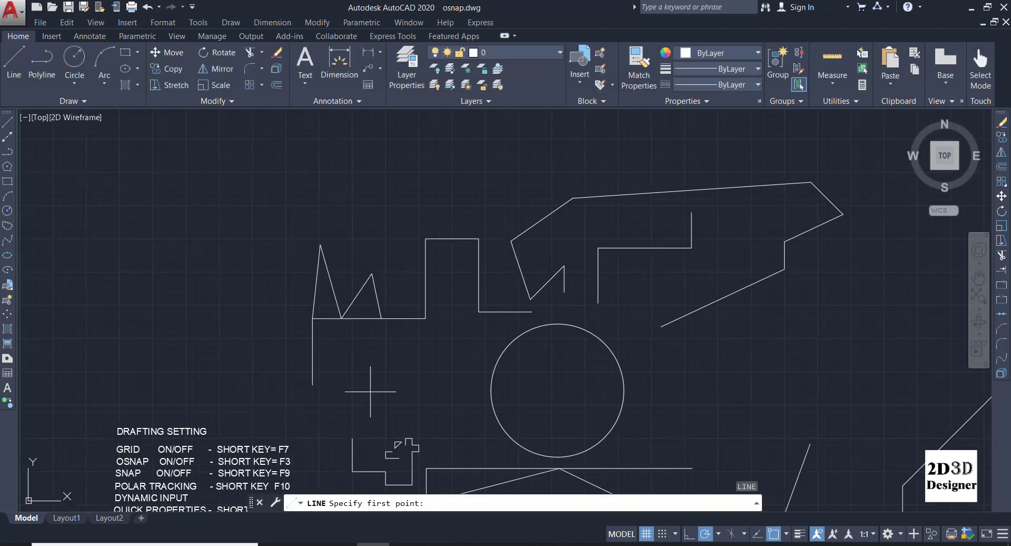
click(363, 399)
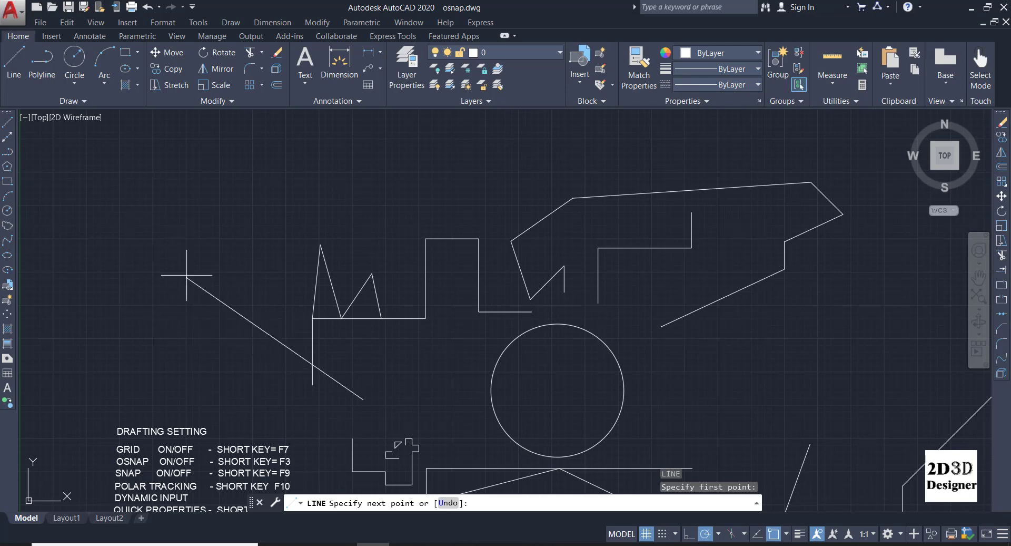
click(210, 311)
key(Return)
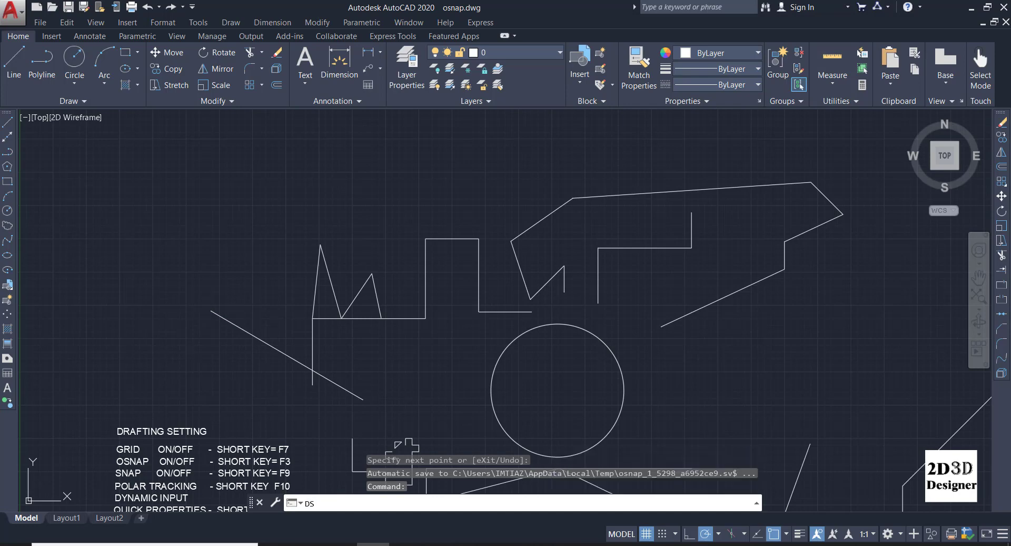
Enable dimension input and pointer input again in the dynamic input drafting settings and apply the change
key(Return)
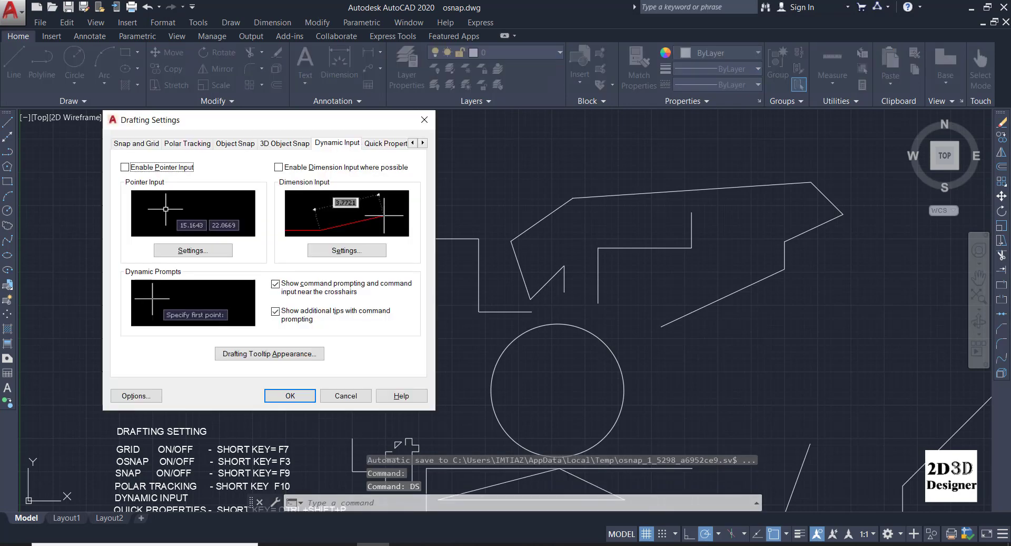
click(279, 168)
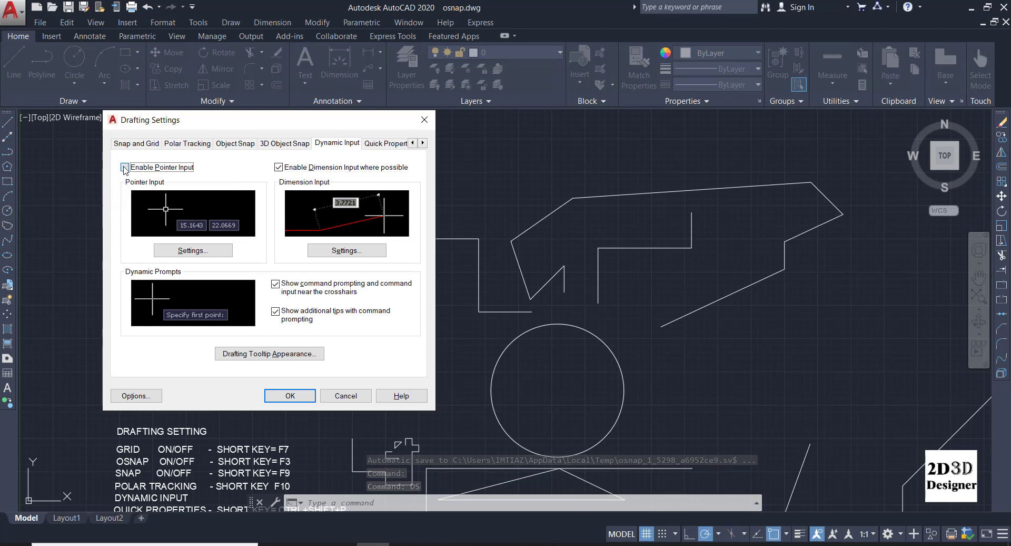
click(292, 397)
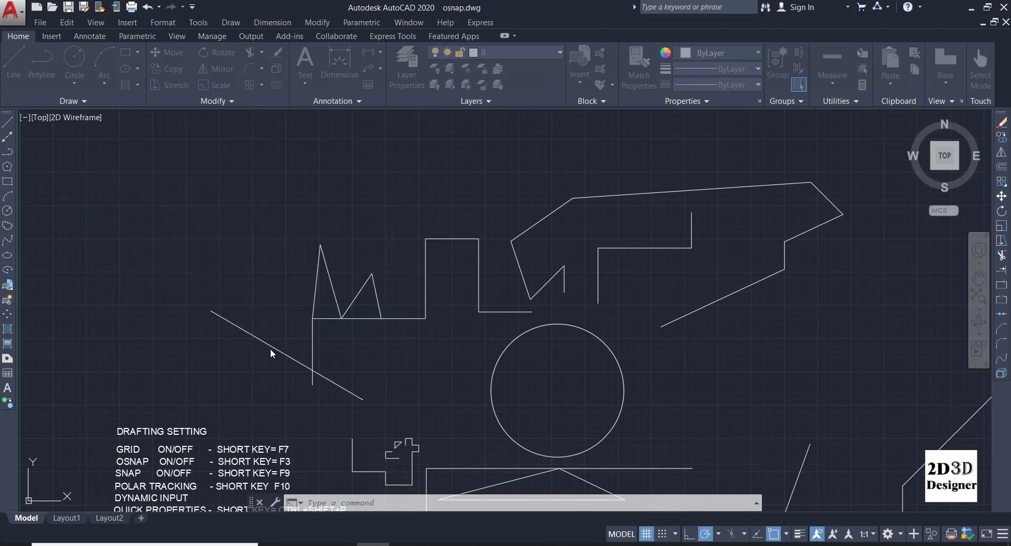
Draw an open triangle of three lines above the zigzag: up to the right, across to the left, and down to the right
text(l)
key(Return)
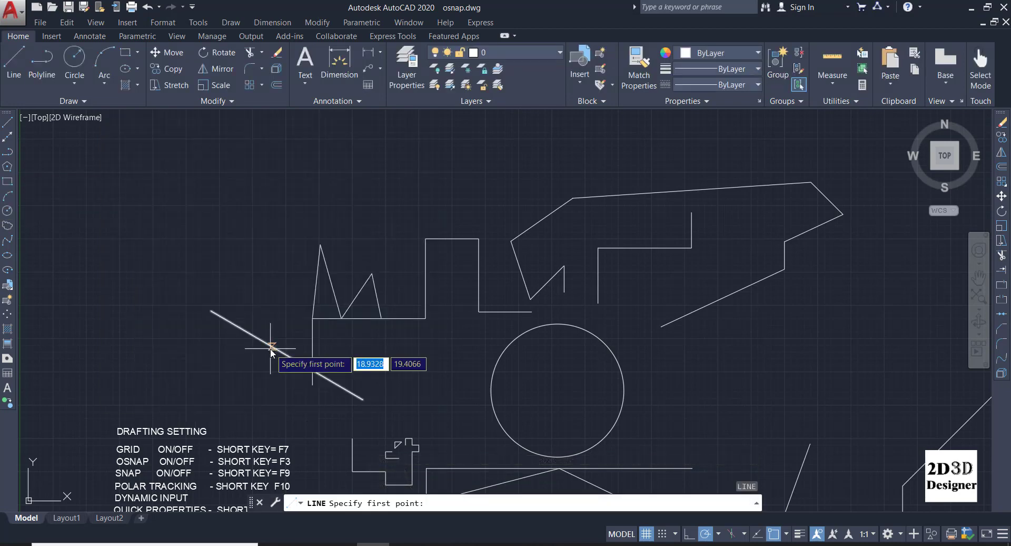
click(289, 287)
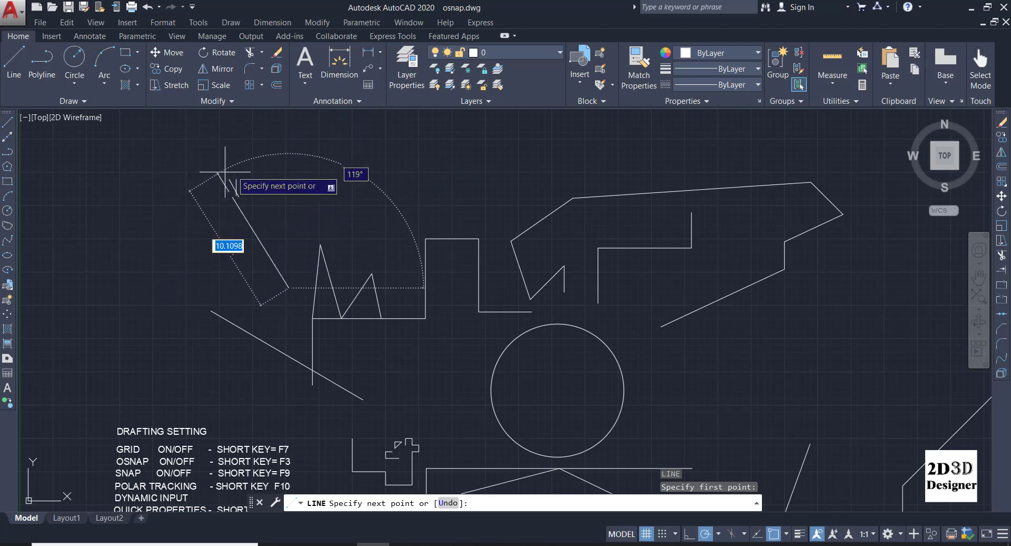
click(343, 164)
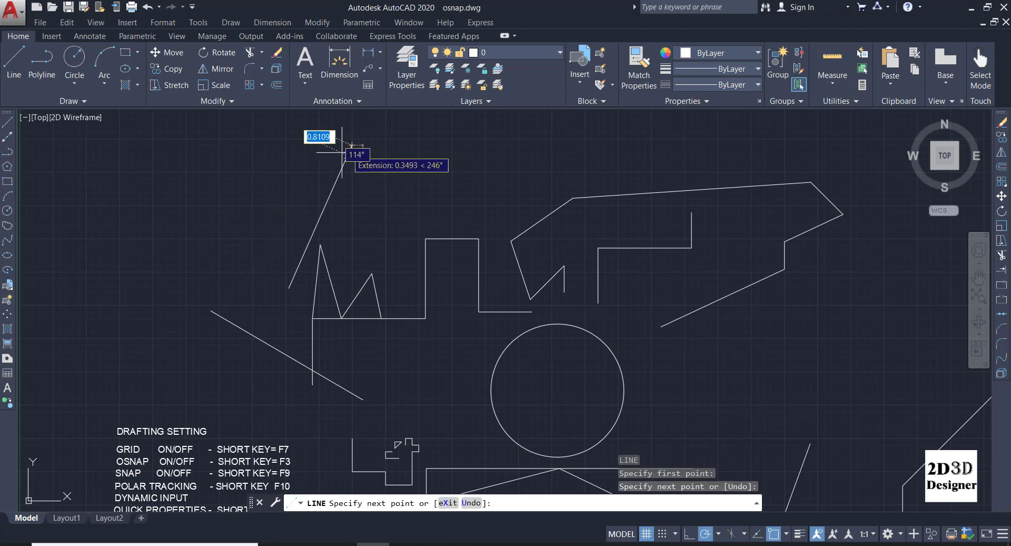
click(152, 189)
click(206, 265)
key(Return)
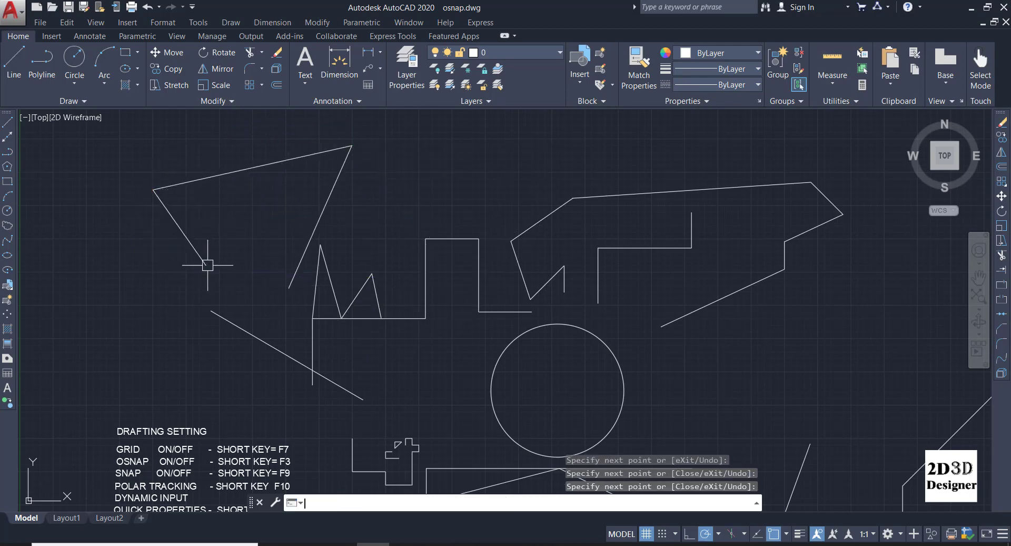
click(361, 211)
click(277, 159)
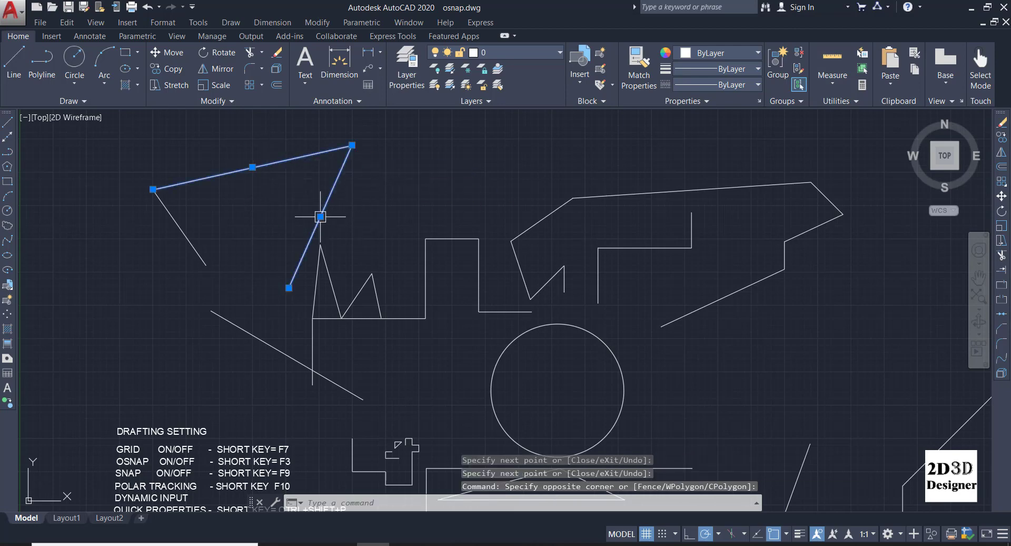
click(246, 217)
click(178, 256)
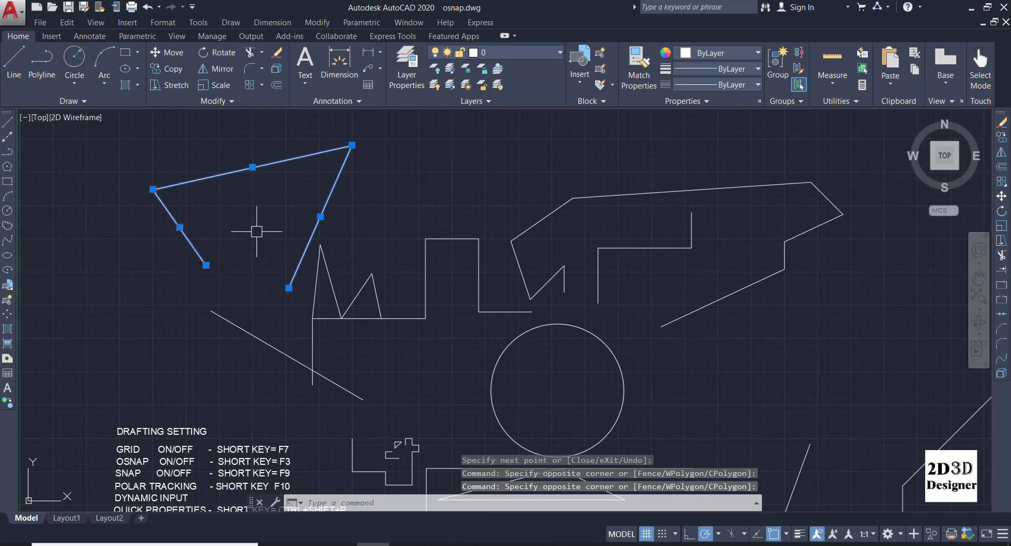
key(Escape)
key(Escape)
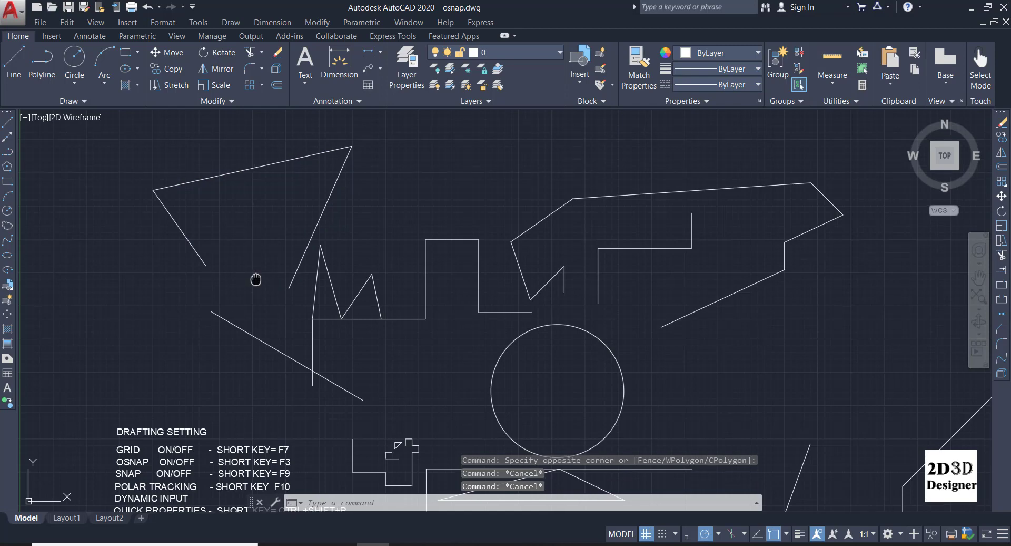
Toggle the Quick Properties mode for the drawing
middle_drag(253, 282, 248, 251)
scroll(280, 488, up, 2)
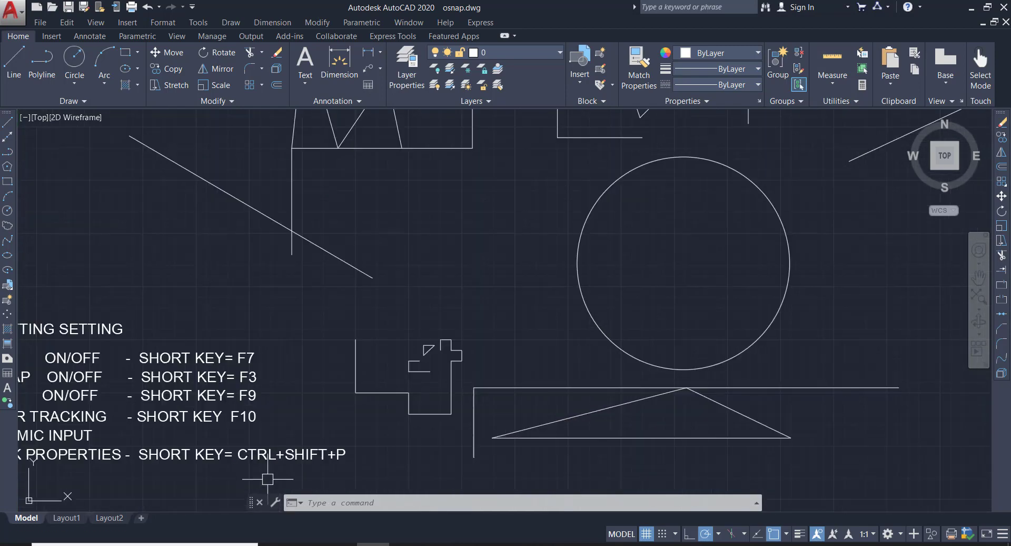
mouse_move(261, 493)
middle_down()
mouse_move(358, 451)
mouse_move(360, 433)
middle_up()
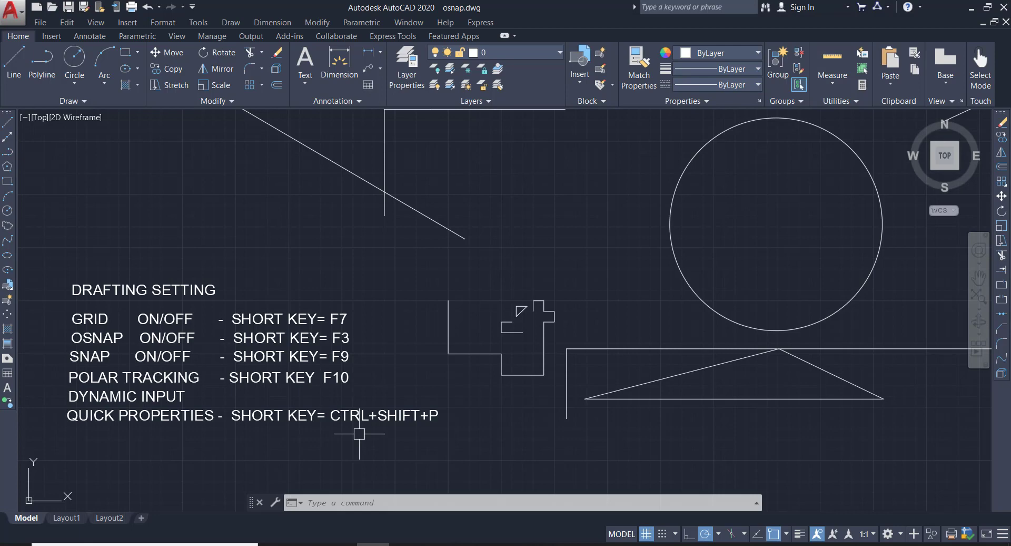
key(ctrl+shift+p)
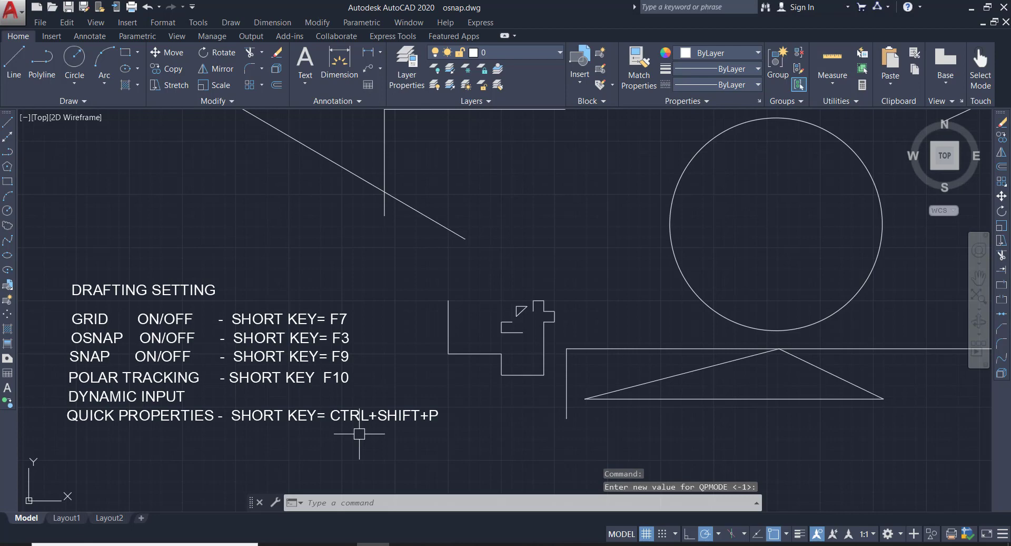
Select the slanted line and the vertical line it crosses to view their Quick Properties, and clear the selection
click(435, 184)
click(367, 217)
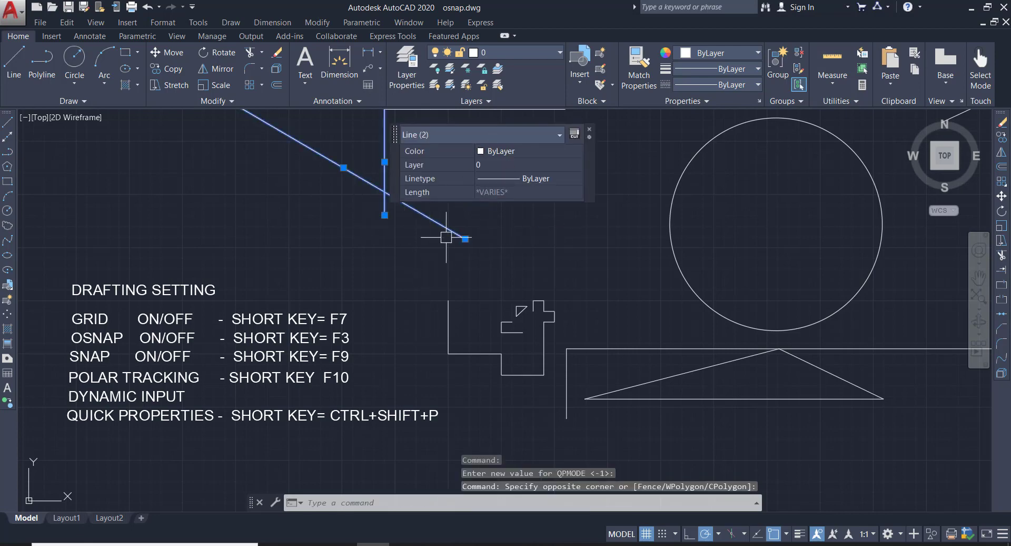
scroll(394, 352, down, 2)
middle_drag(474, 242, 458, 305)
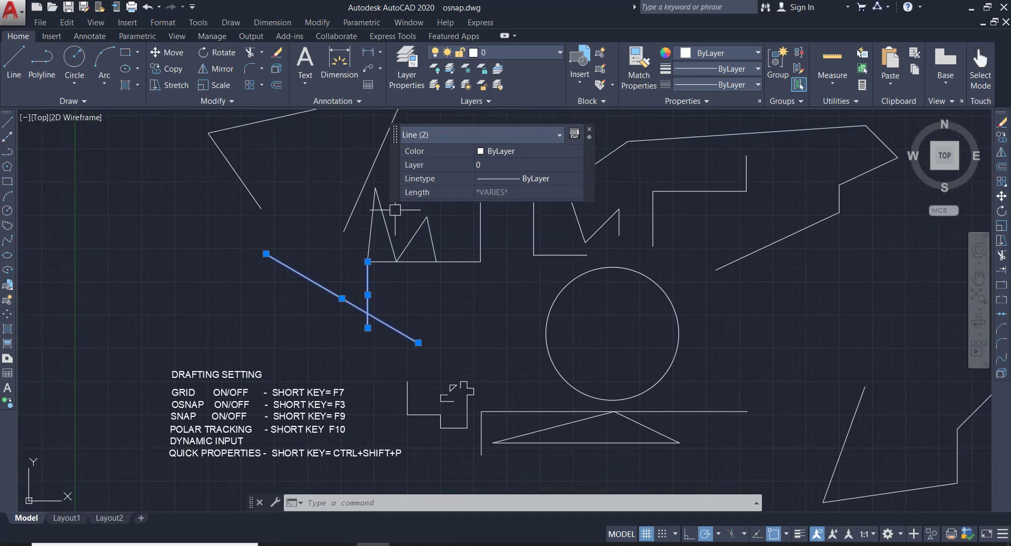
key(Escape)
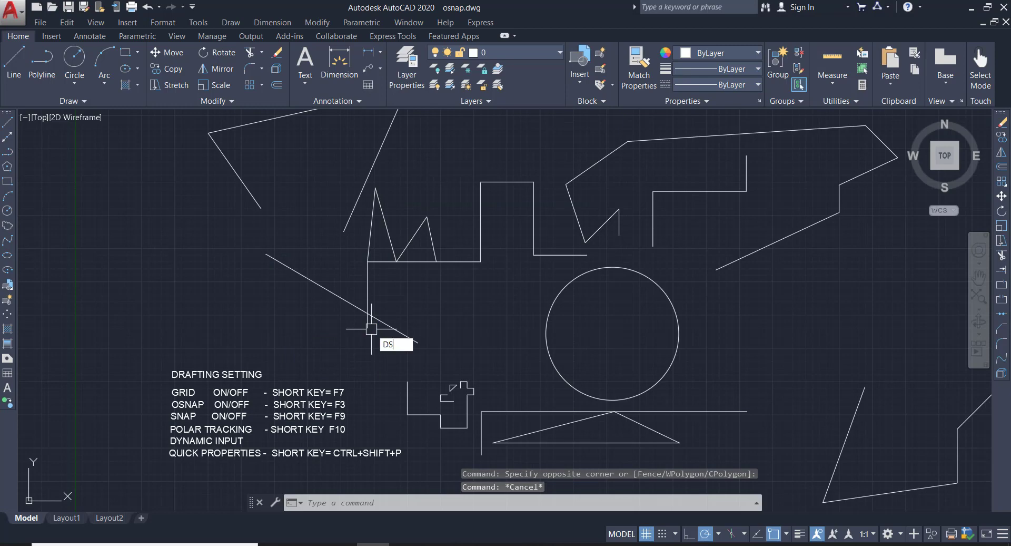
Turn off Quick Properties palette display on selection in the drafting settings and test it by selecting the lines around the zigzag
key(Return)
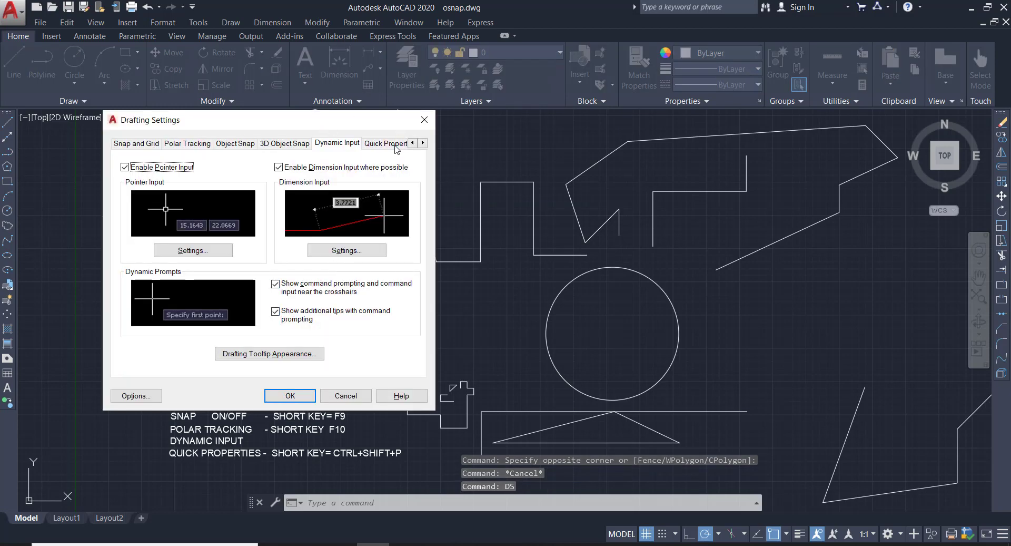
click(392, 144)
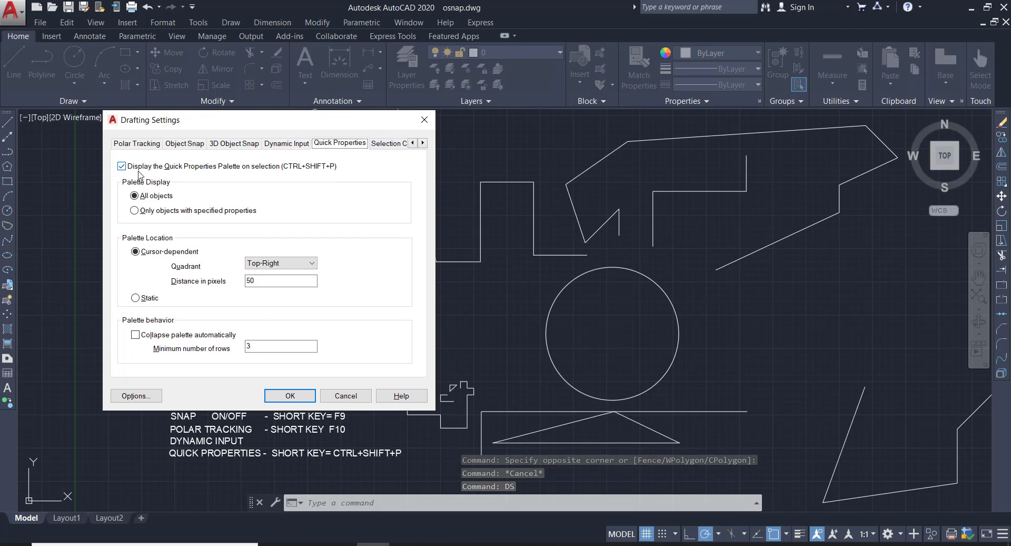
click(121, 166)
click(290, 395)
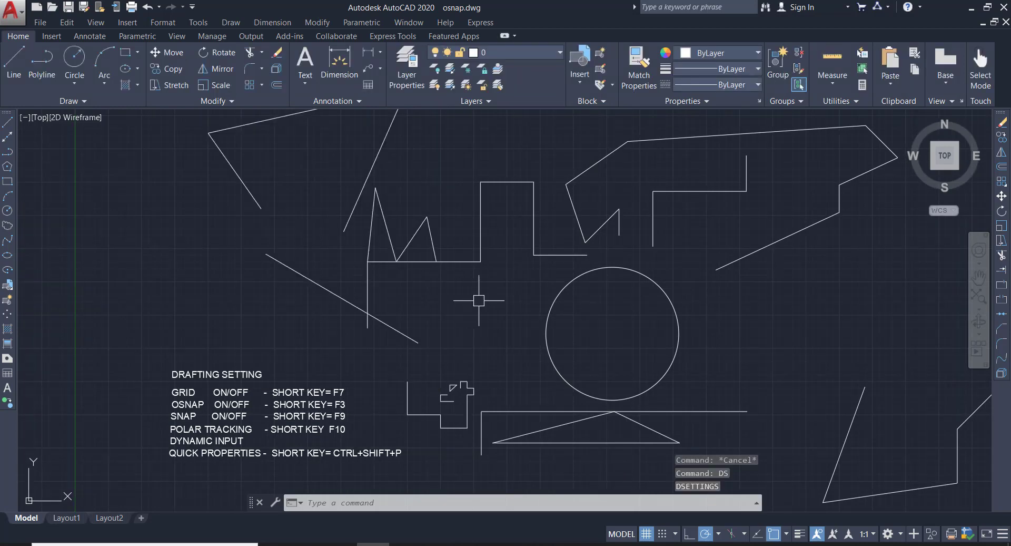
click(496, 298)
click(306, 180)
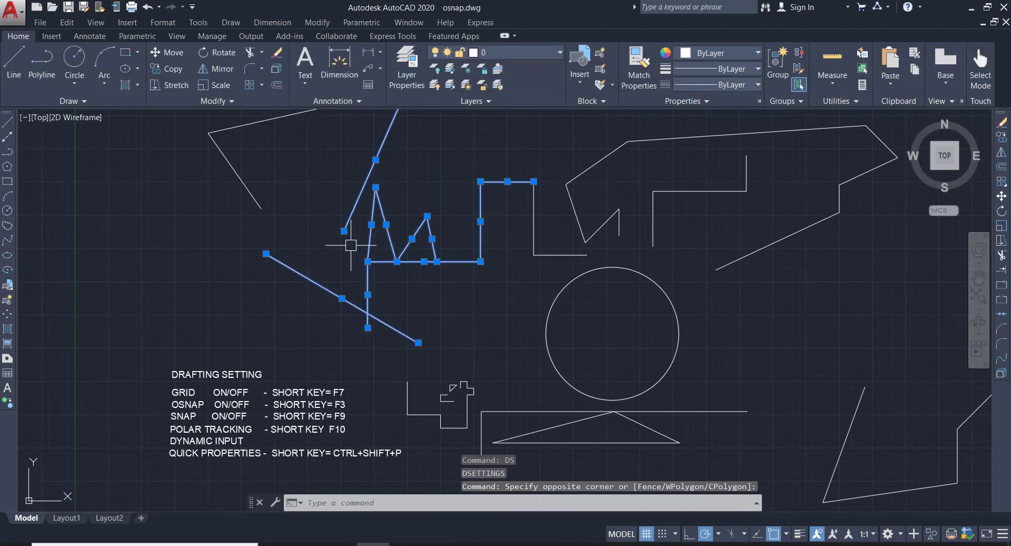
key(Escape)
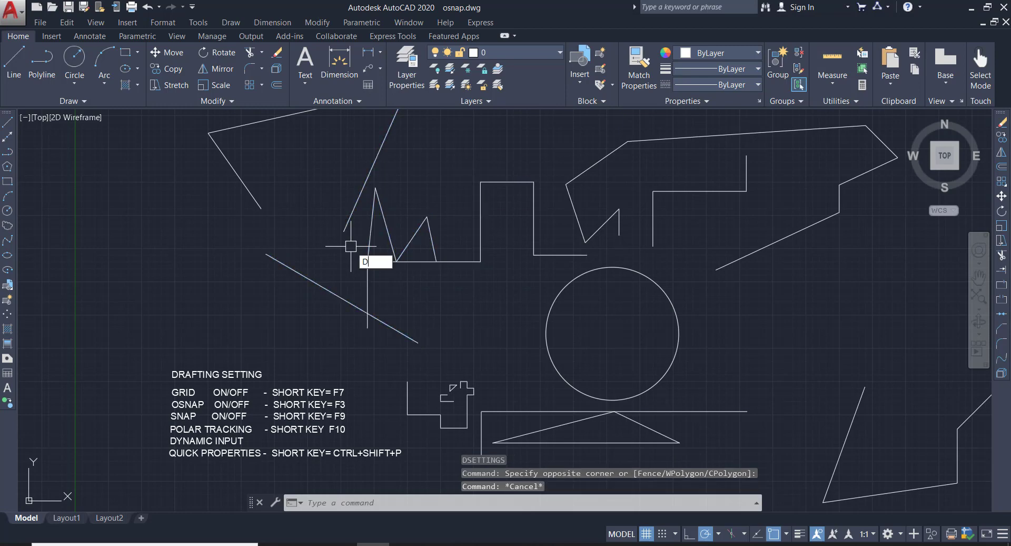
Turn on display of the Quick Properties palette on selection in the drafting settings and apply the change
text(S)
key(Return)
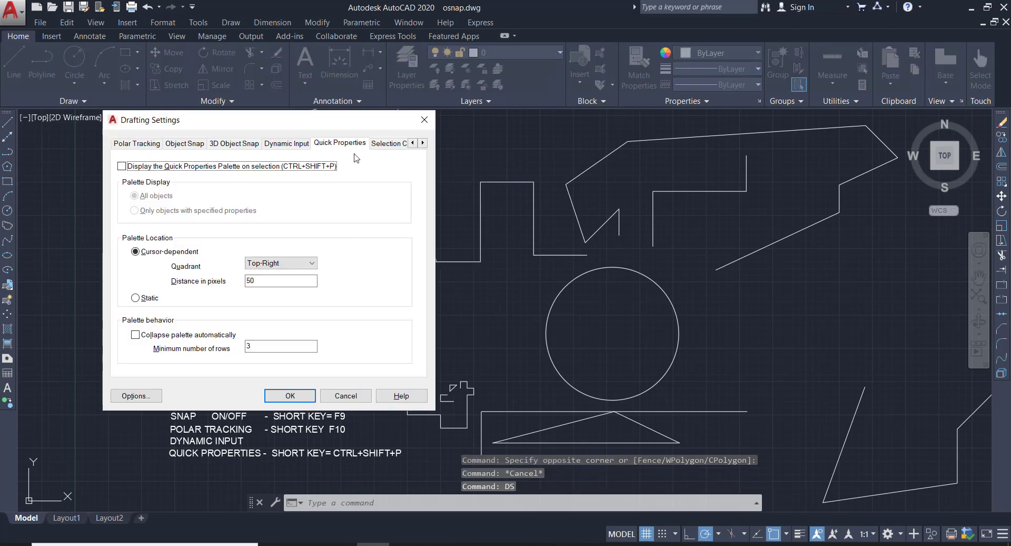
click(122, 166)
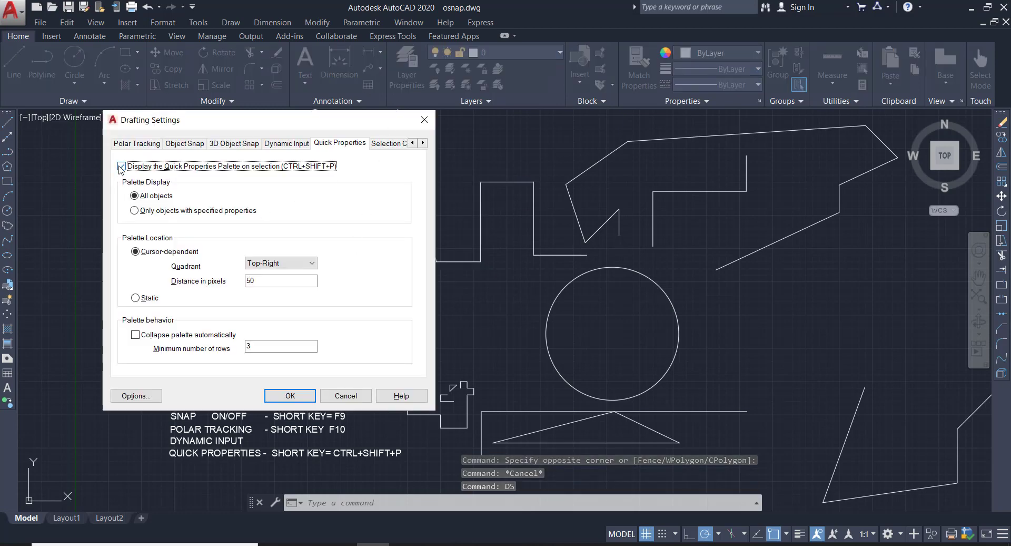
click(290, 396)
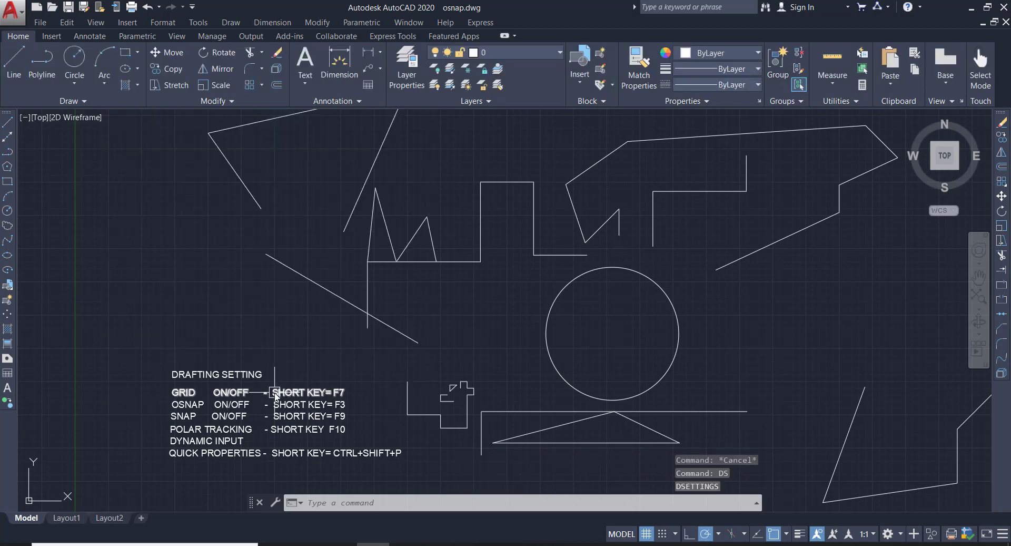
Select the lines around the zigzag with a crossing window and set their color to Red through Quick Properties
click(484, 305)
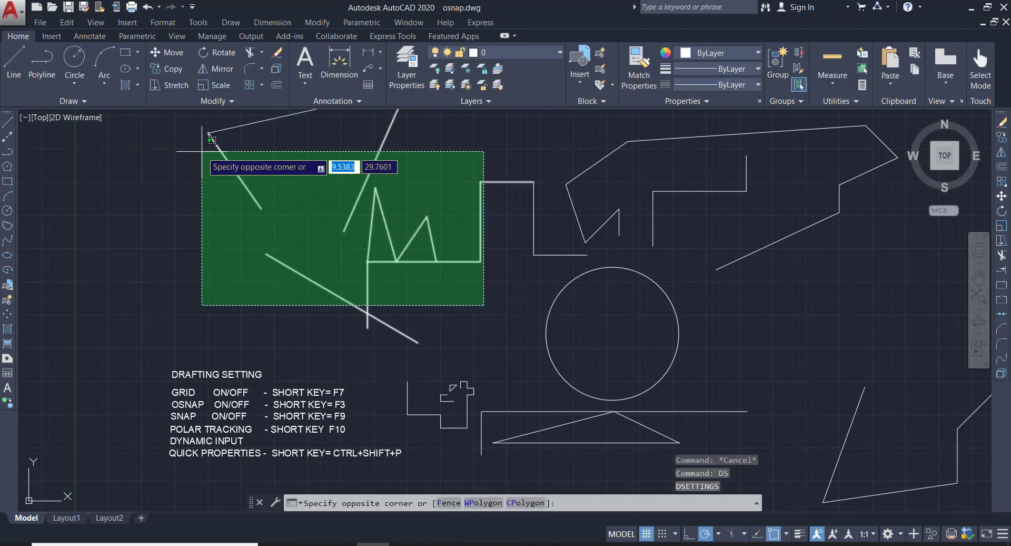
click(182, 133)
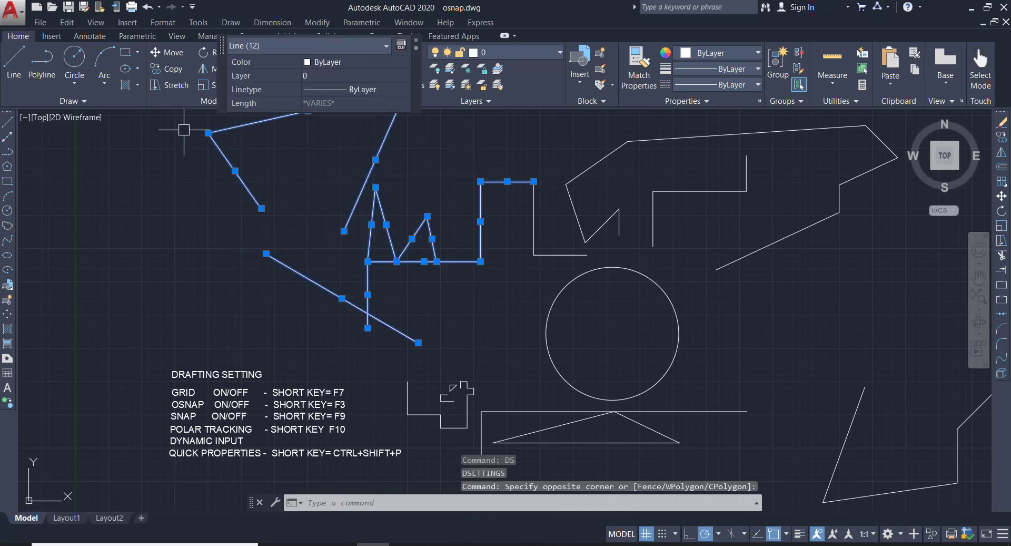
click(355, 61)
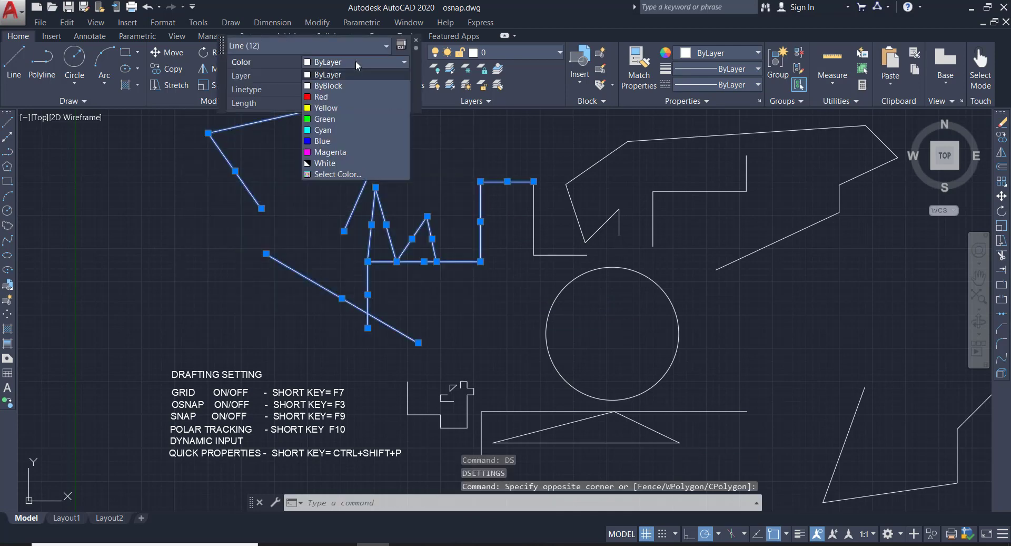
click(353, 91)
key(Escape)
key(Escape)
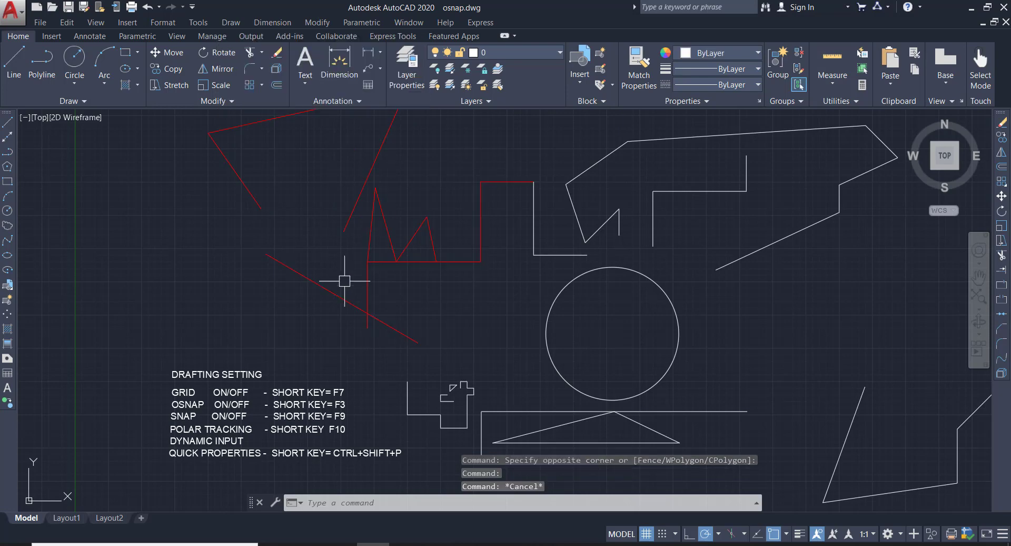
Select the circle and set its color to Yellow through Quick Properties
click(591, 346)
click(488, 406)
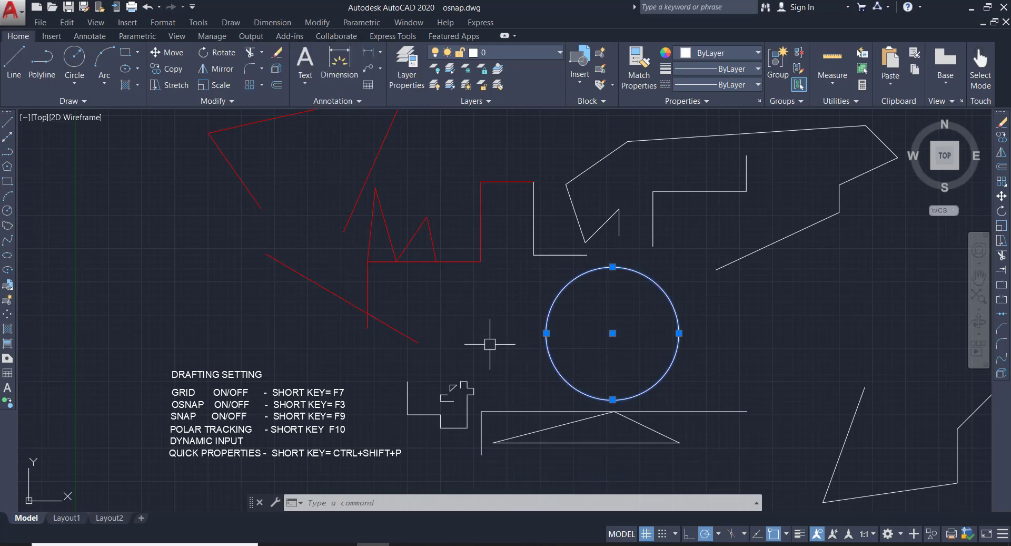
click(678, 277)
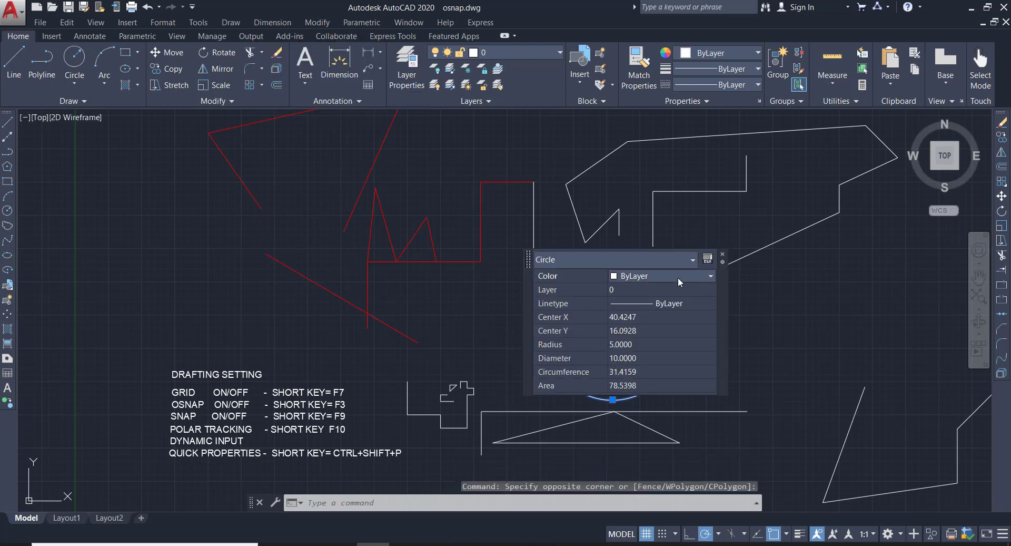
click(678, 278)
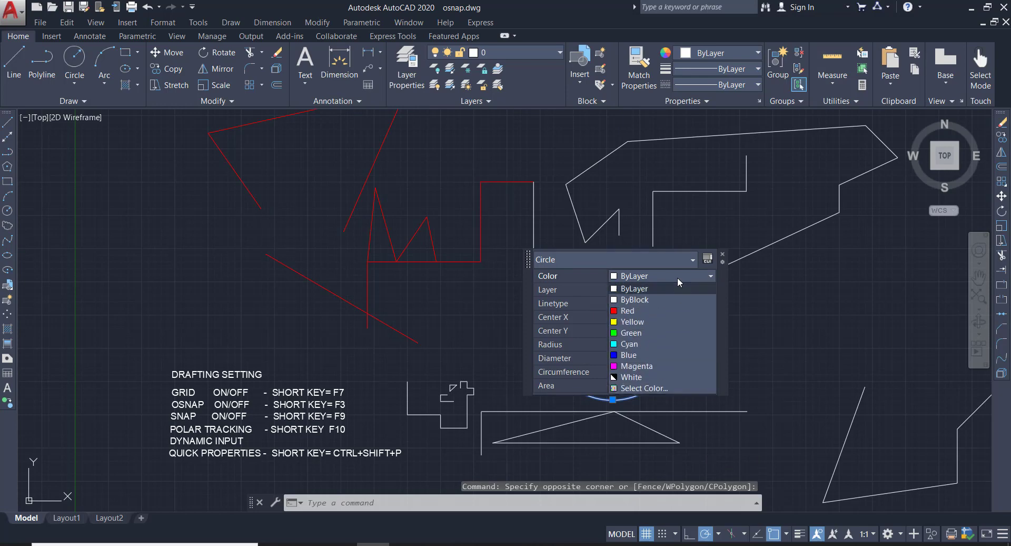
click(676, 321)
key(Escape)
key(Escape)
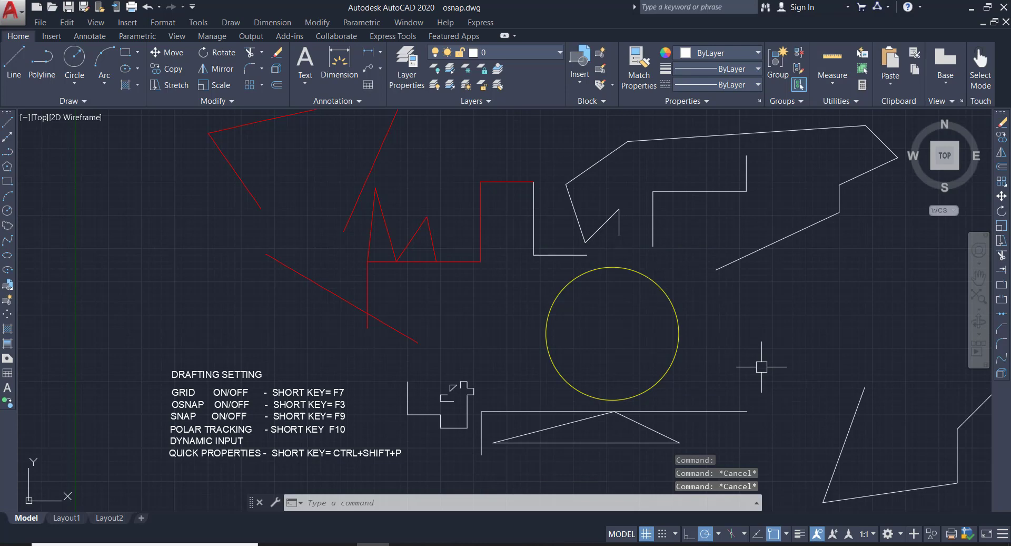
Disable the Quick Properties palette on selection in the drafting settings and test it by selecting the circle and nearby lines
text(ds)
key(Return)
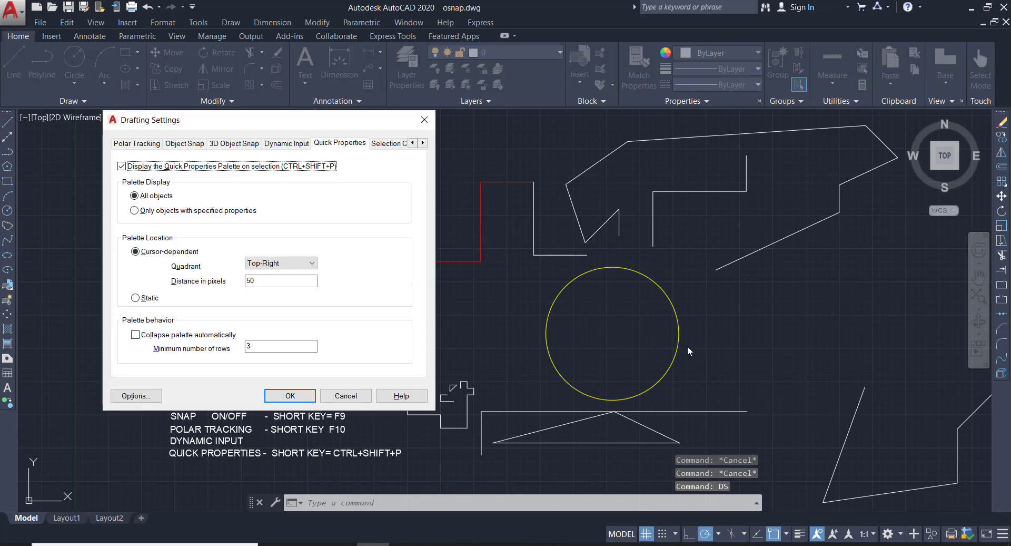
click(122, 168)
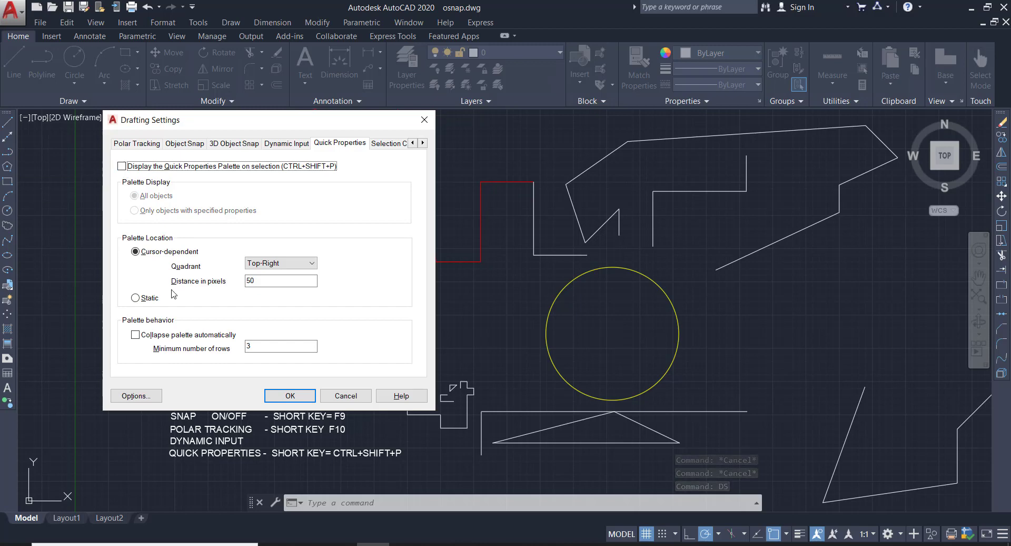
click(286, 399)
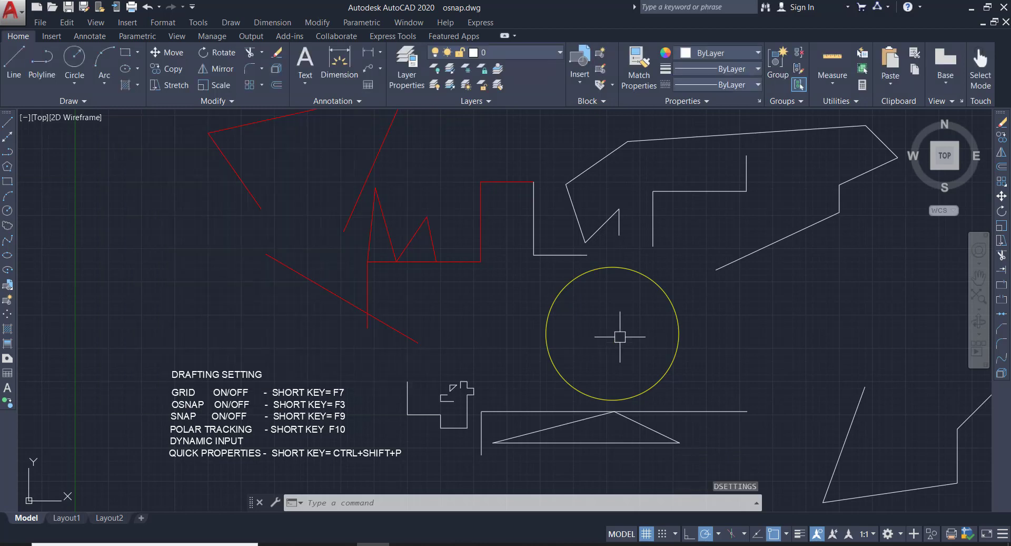
click(598, 313)
click(510, 220)
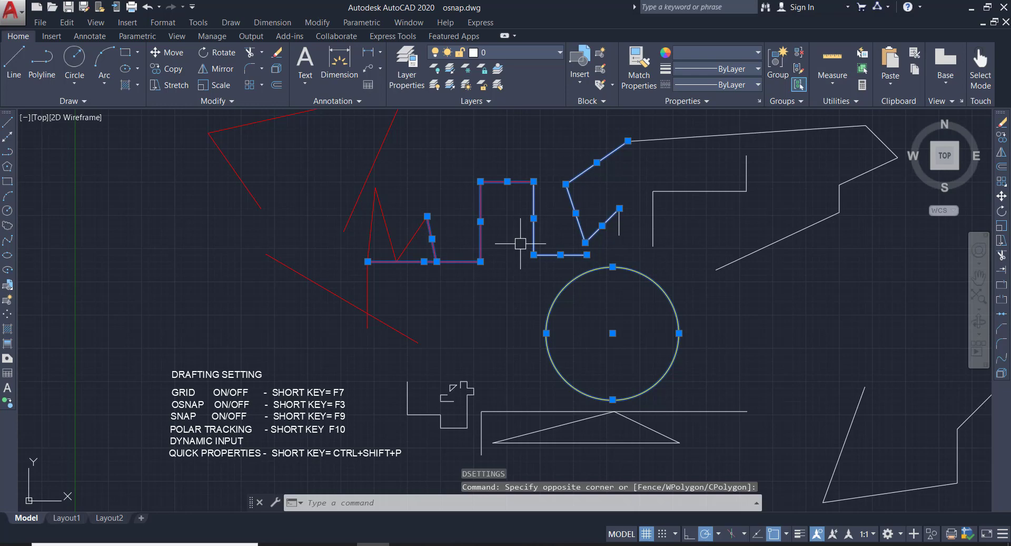
key(Escape)
scroll(271, 429, up, 2)
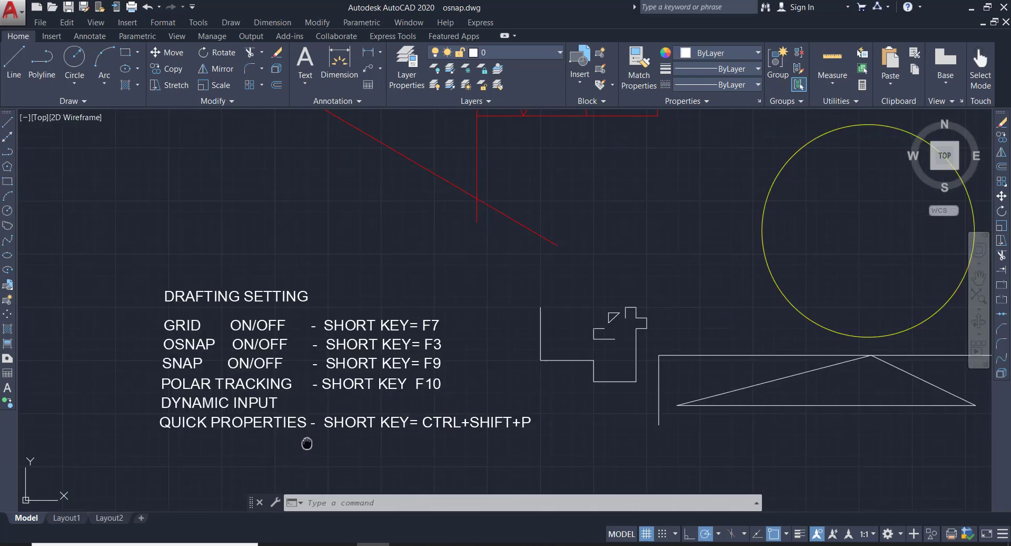
scroll(295, 422, up, 1)
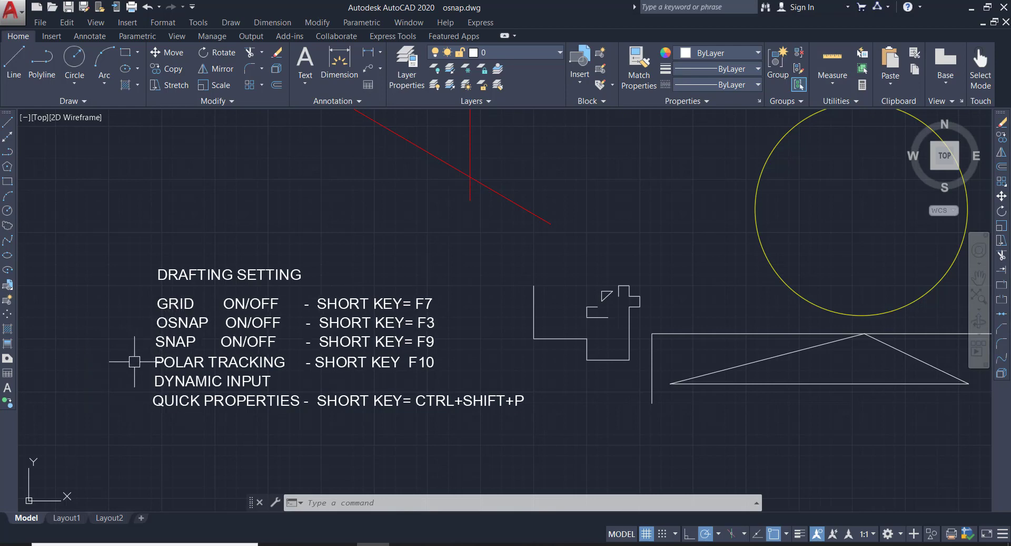
middle_drag(358, 380, 339, 373)
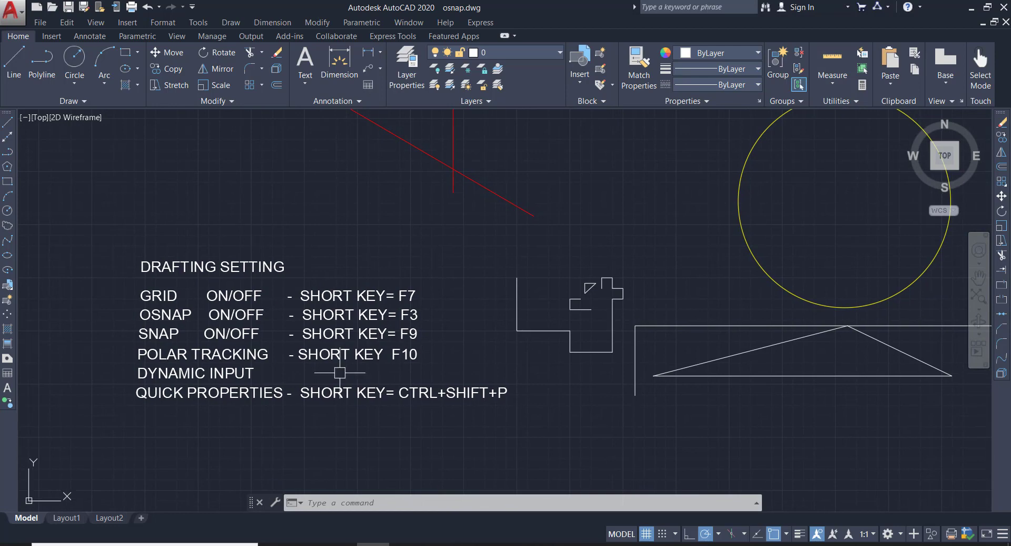
scroll(260, 429, down, 5)
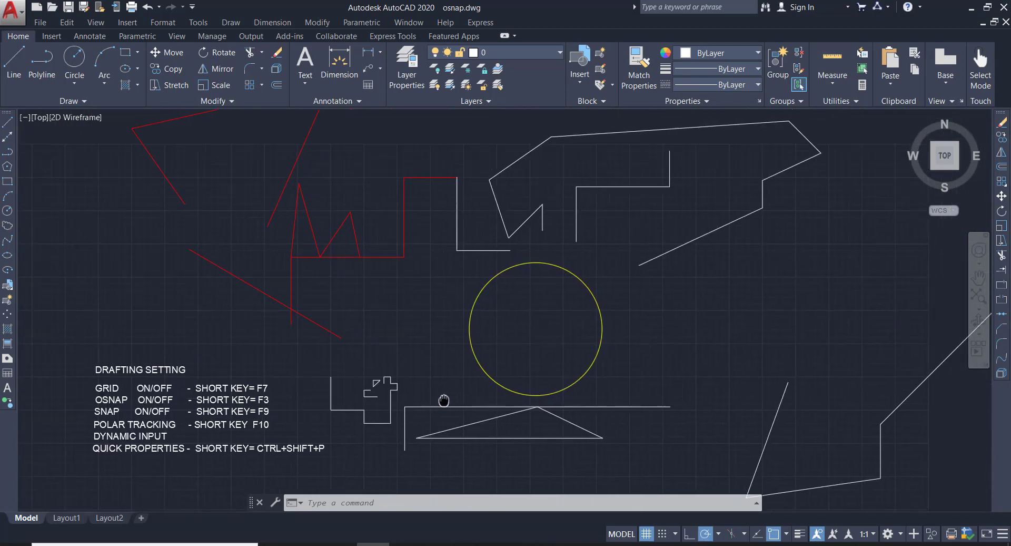